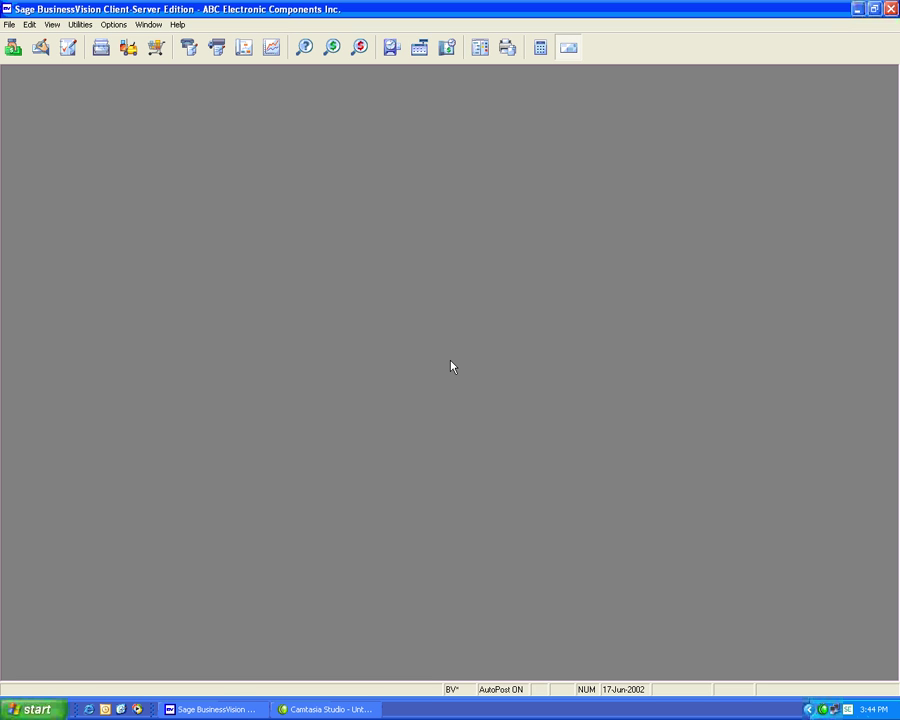
# Step: Open the vendor record for AMCOMP (Amtron Components) and view its specific pricing
pyautogui.click(156, 47)
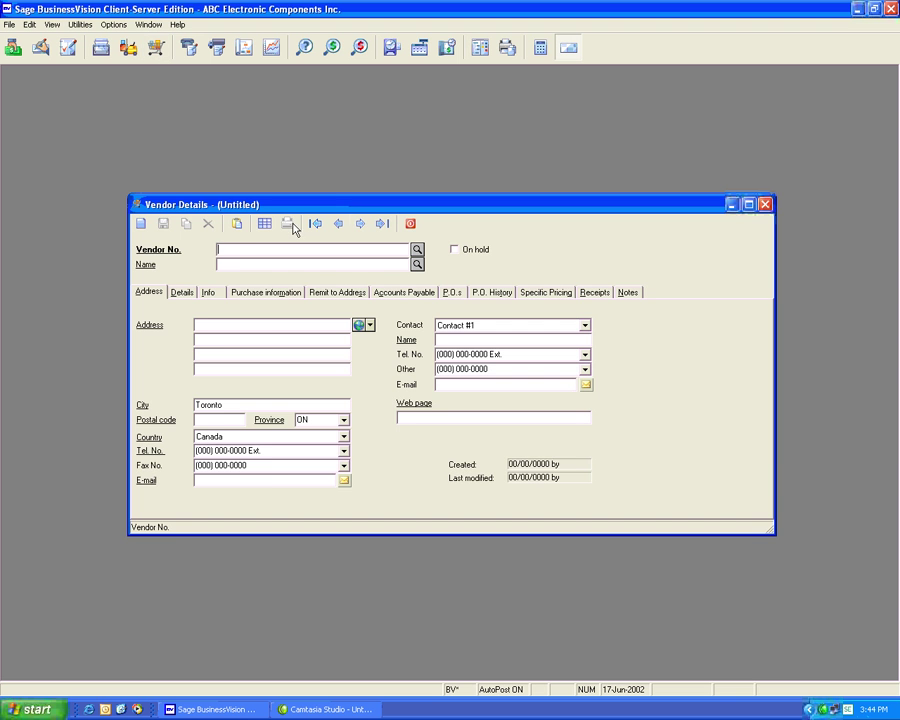
pyautogui.click(361, 224)
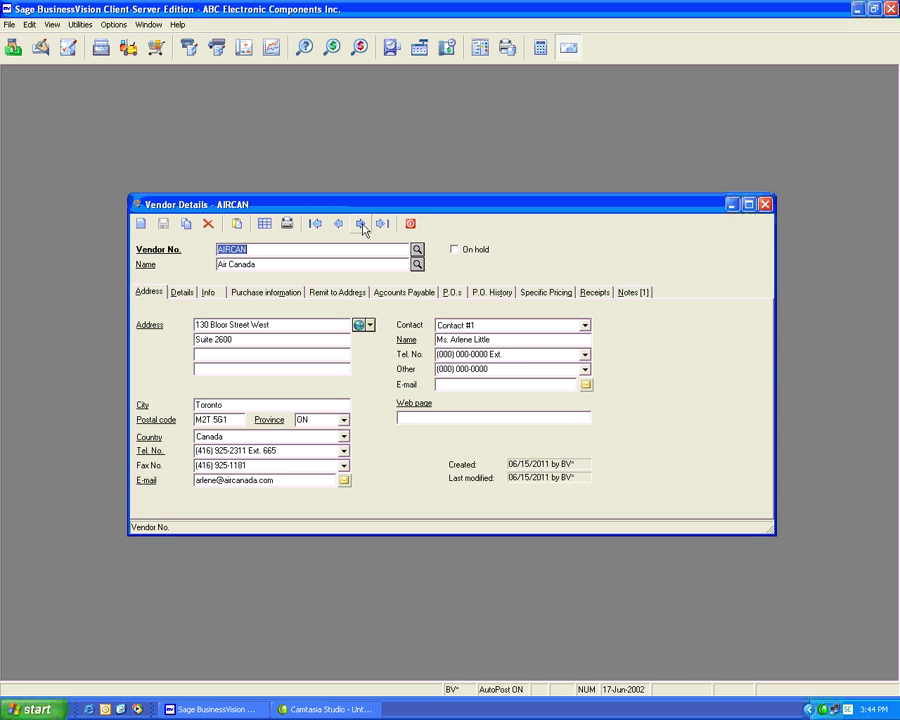
pyautogui.click(361, 224)
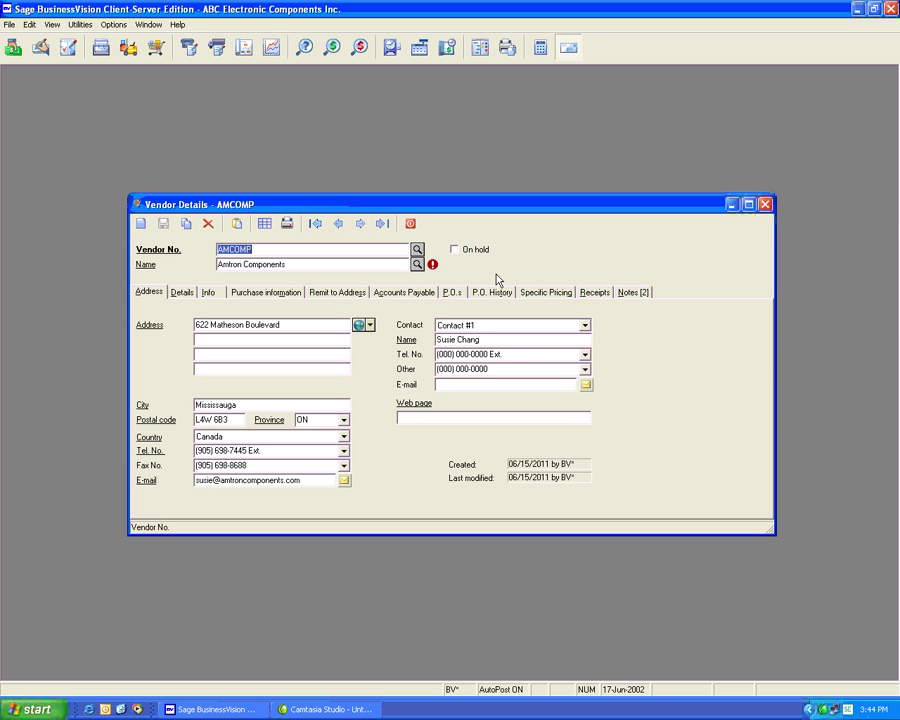
pyautogui.click(531, 293)
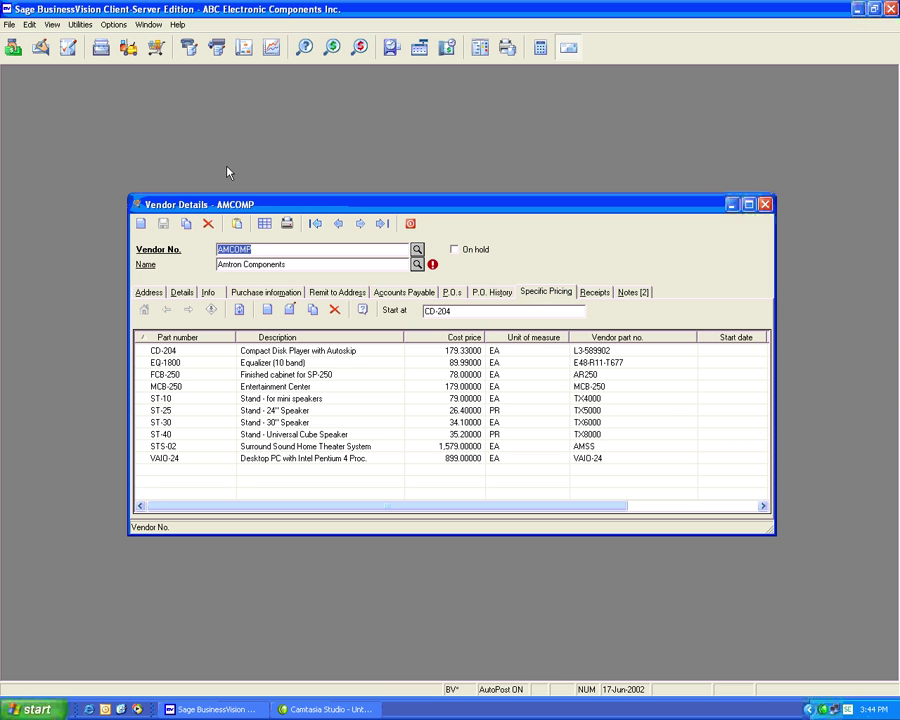
# Step: View the vendor pricing of inventory part CD-204 and open the utility for vendor specific pricing
pyautogui.click(128, 47)
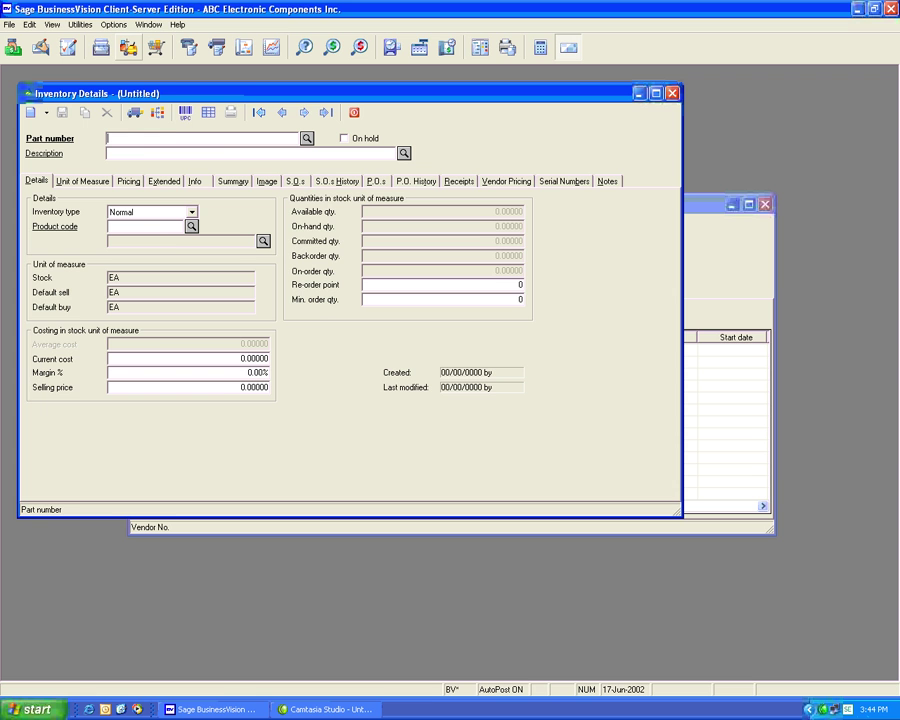
pyautogui.click(304, 116)
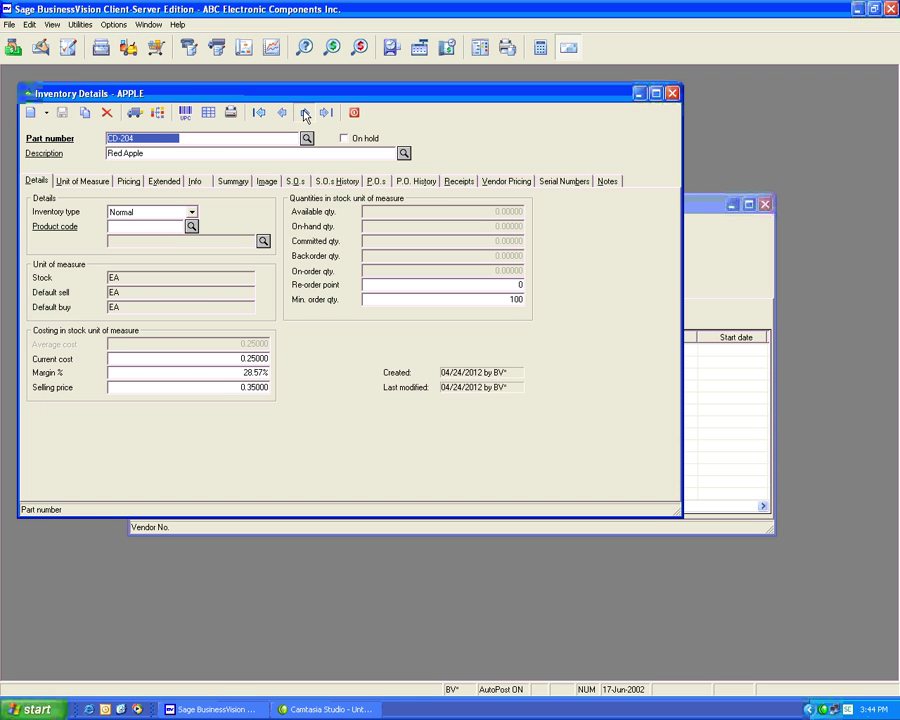
pyautogui.click(304, 116)
pyautogui.click(510, 183)
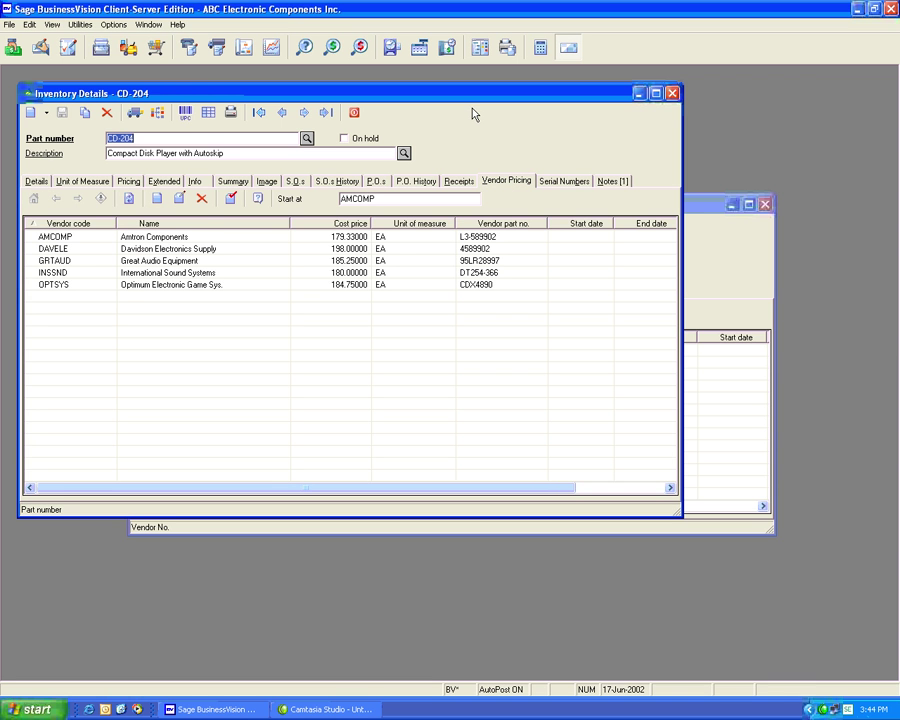
pyautogui.click(80, 24)
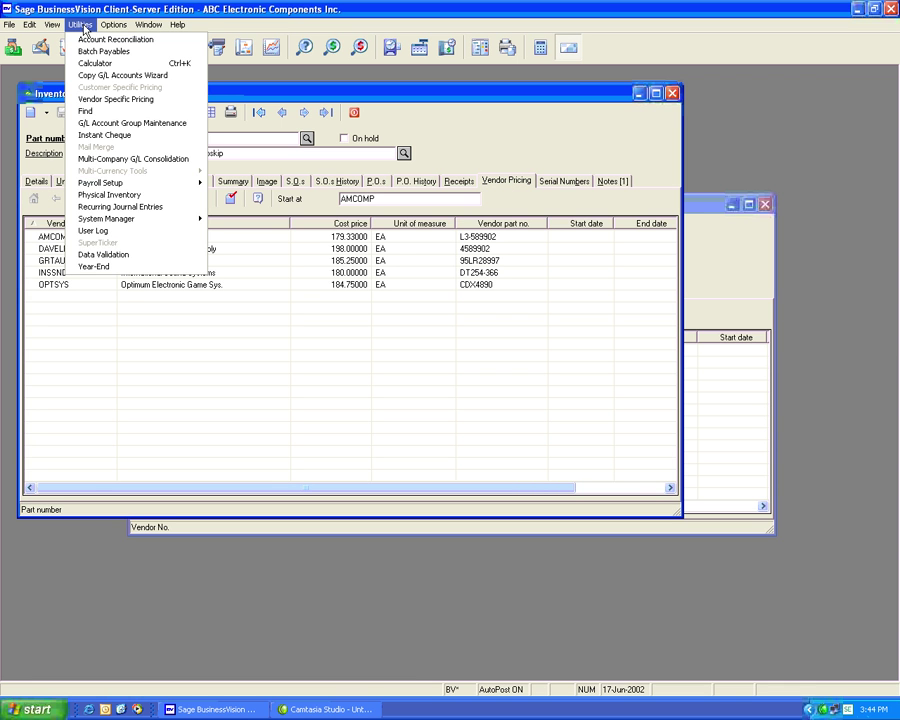
pyautogui.click(95, 100)
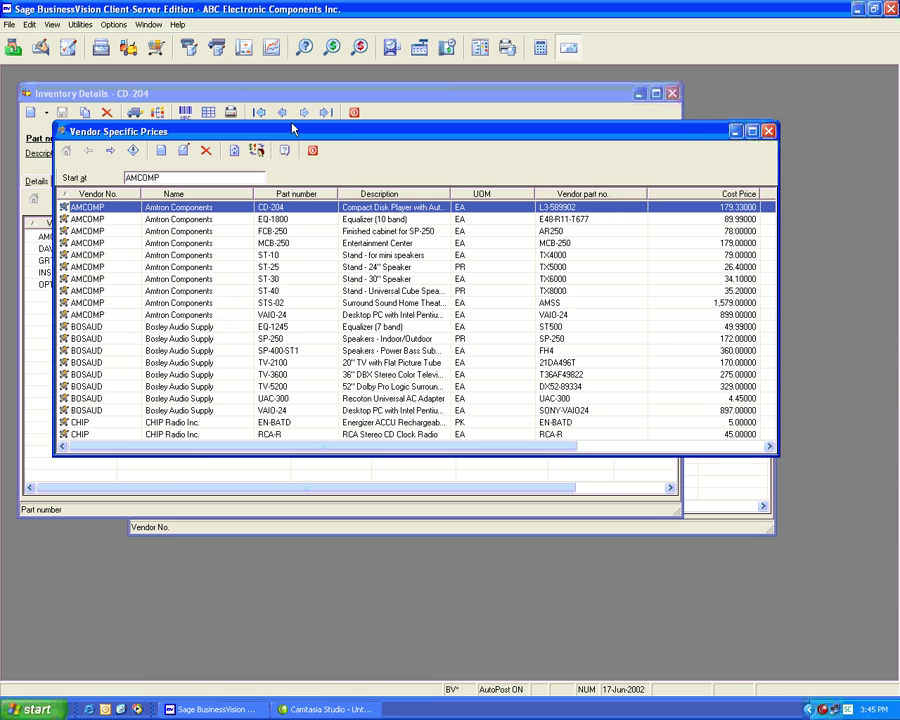
# Step: Examine the BUSINESS user's vendor access options for maintaining and viewing vendor specific pricing
pyautogui.click(86, 26)
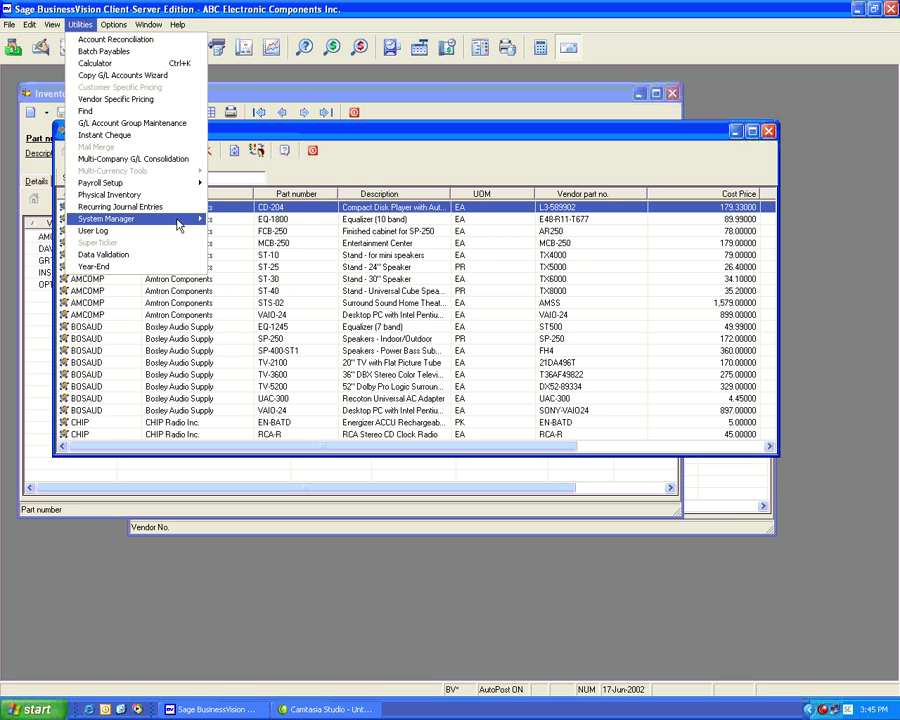
pyautogui.moveTo(178, 222)
pyautogui.click(255, 256)
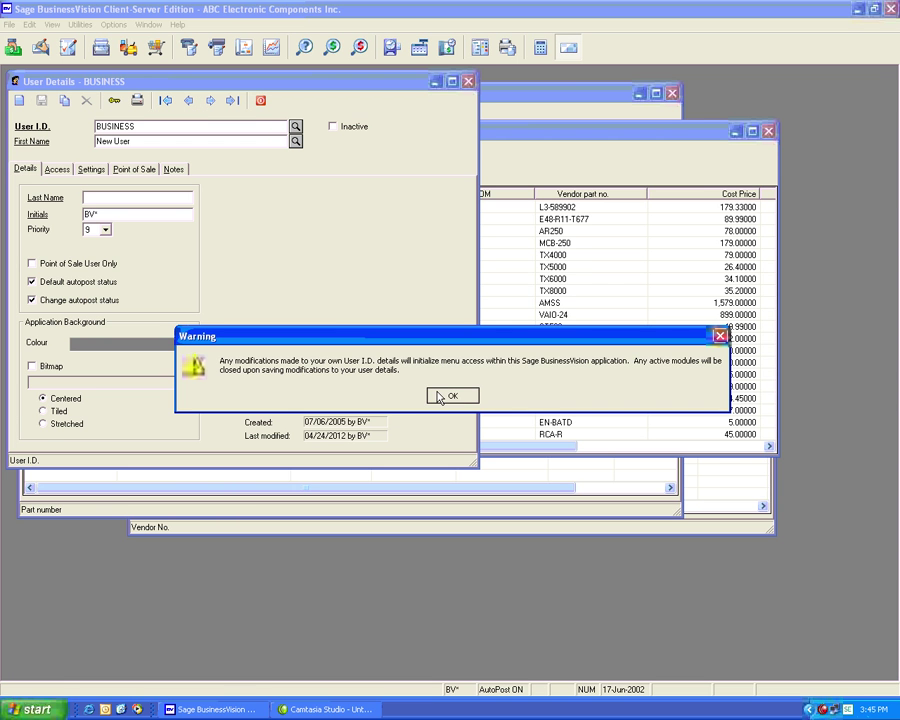
pyautogui.click(445, 396)
pyautogui.click(57, 169)
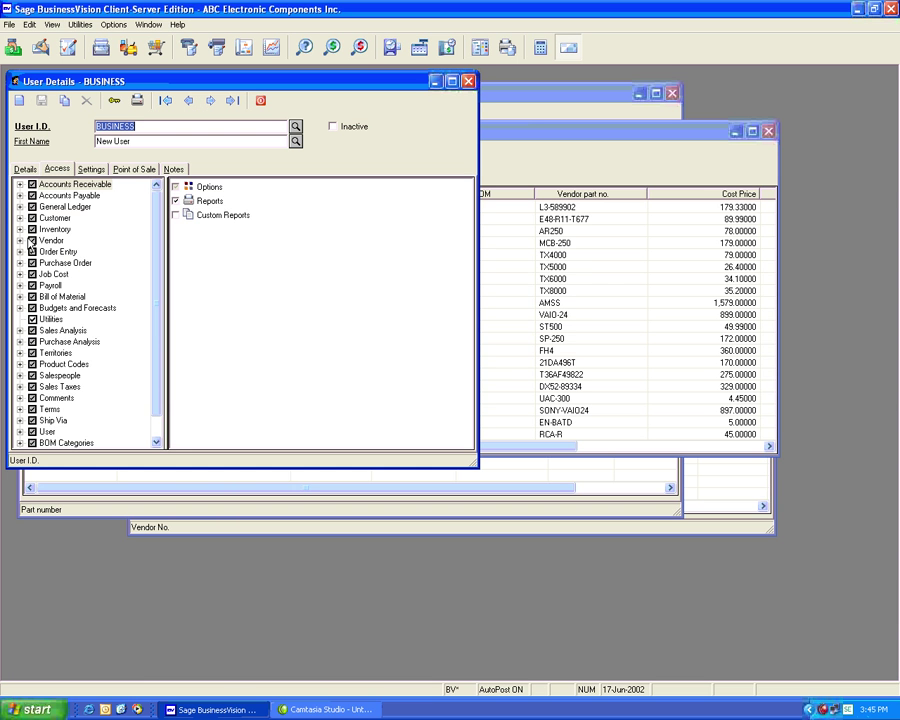
pyautogui.click(19, 241)
pyautogui.click(65, 252)
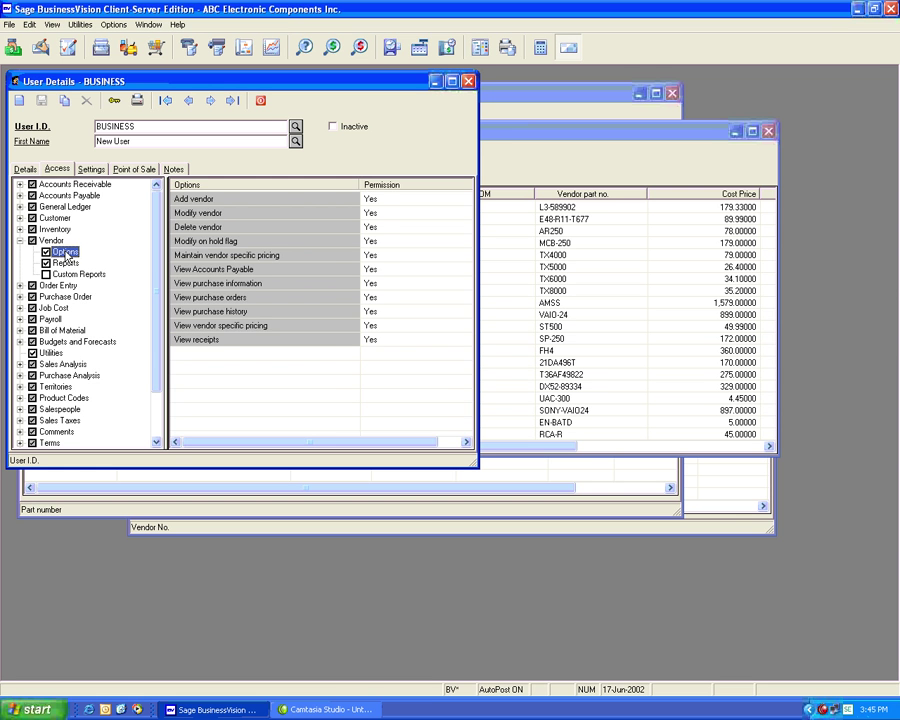
pyautogui.click(382, 257)
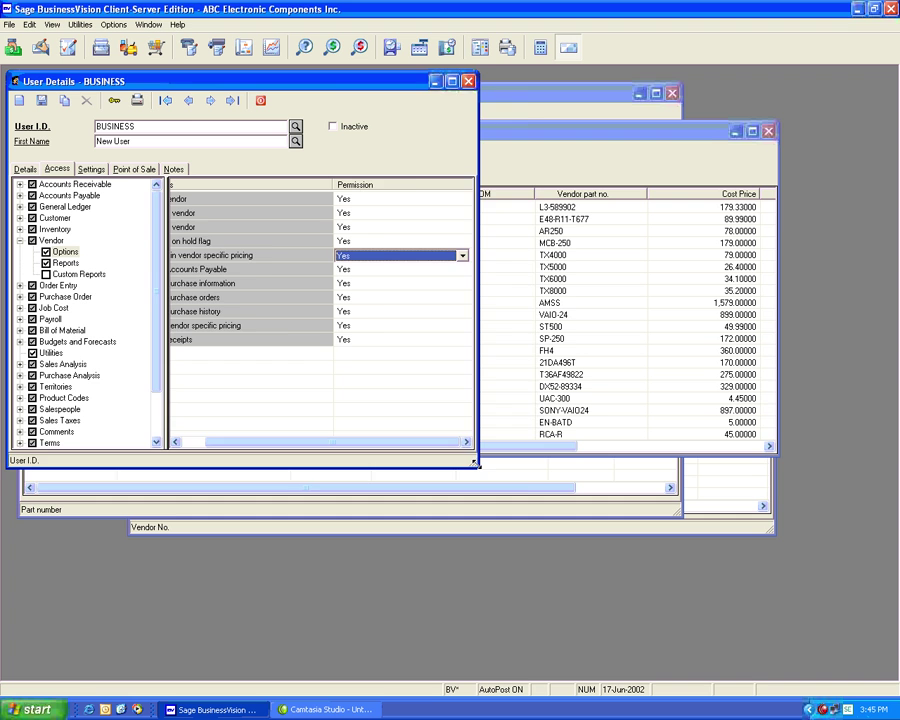
pyautogui.moveTo(476, 463); pyautogui.dragTo(528, 490)
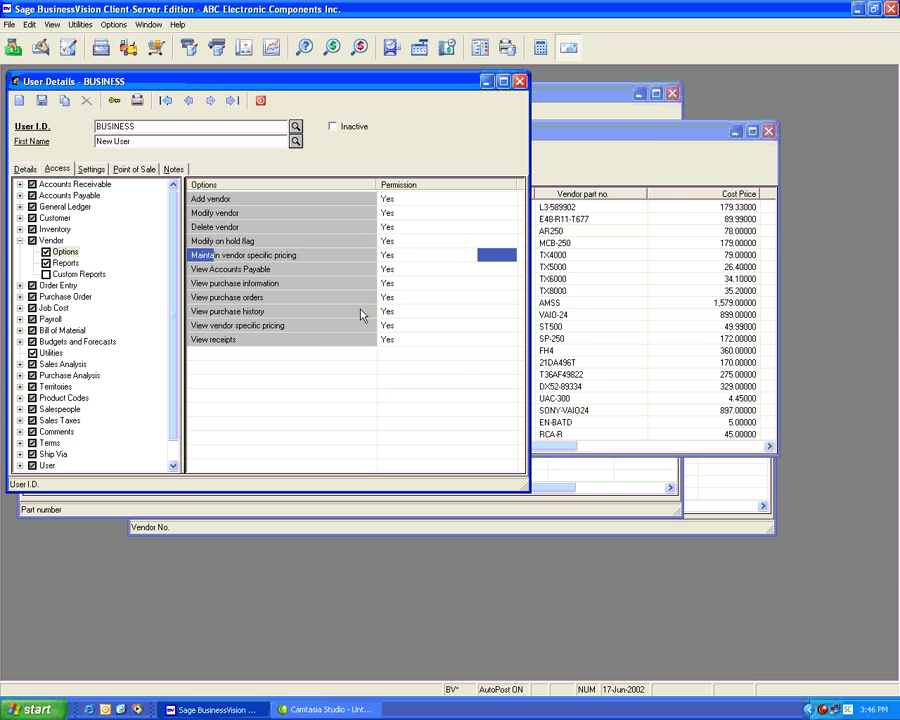
pyautogui.click(333, 326)
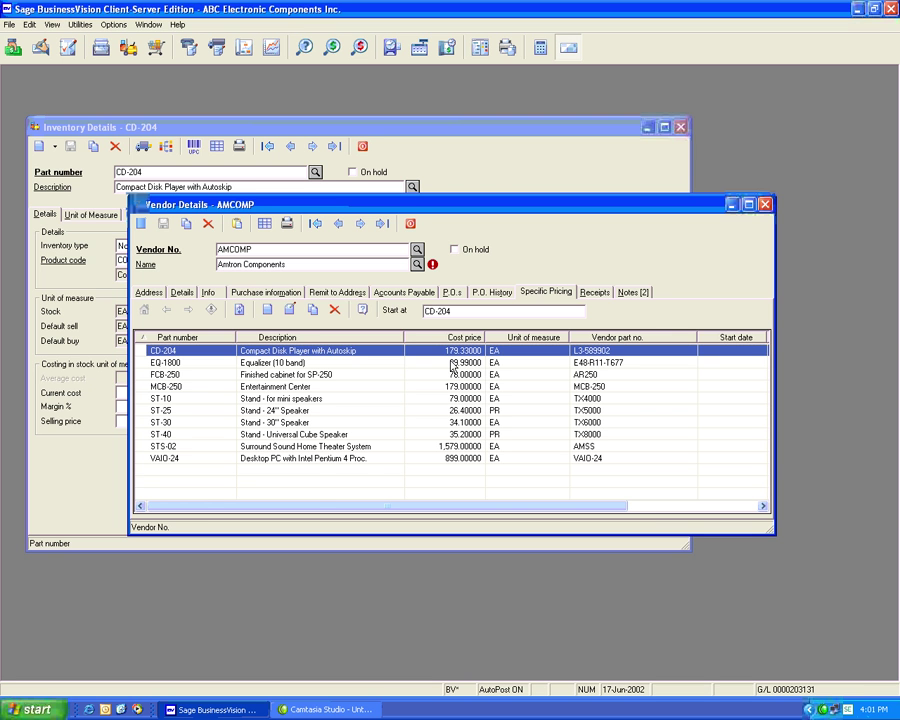
# Step: Set AMCOMP's cost price for CD-204 to 170.00, enable updating the cost price at time of receipt, and save the pricing
pyautogui.doubleClick(389, 357)
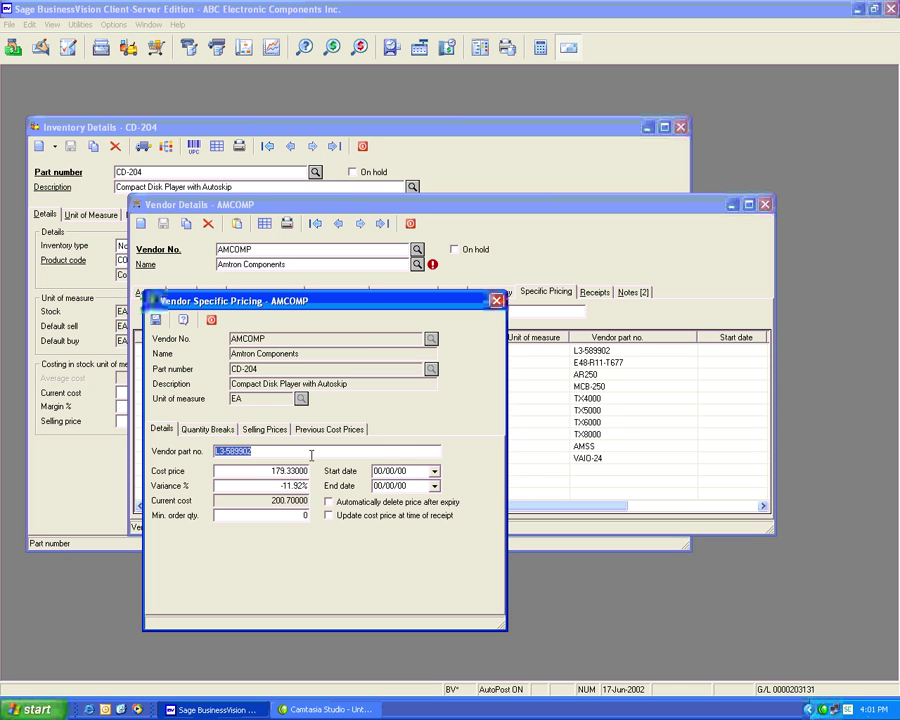
pyautogui.click(270, 470)
pyautogui.write('170.00')
pyautogui.press('Tab')
pyautogui.click(334, 518)
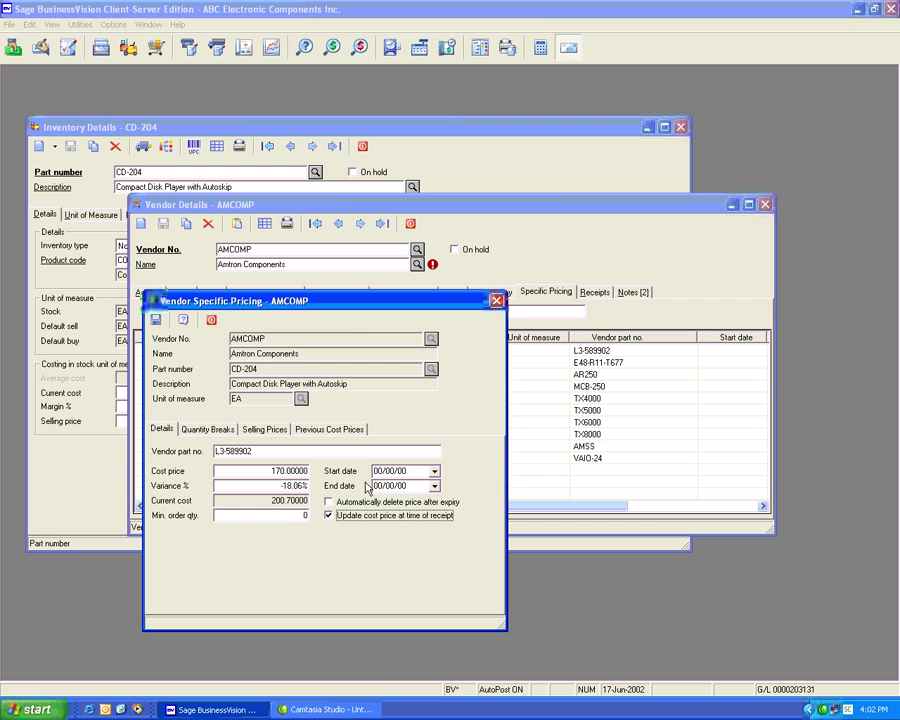
pyautogui.click(156, 320)
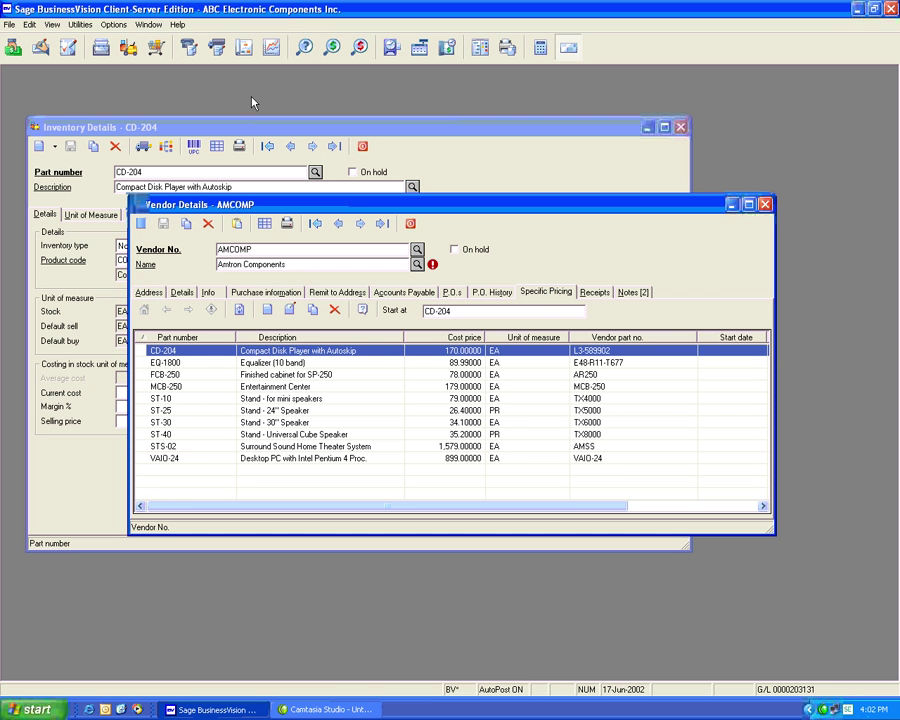
# Step: Start a new purchase order for vendor AMCOMP
pyautogui.click(218, 53)
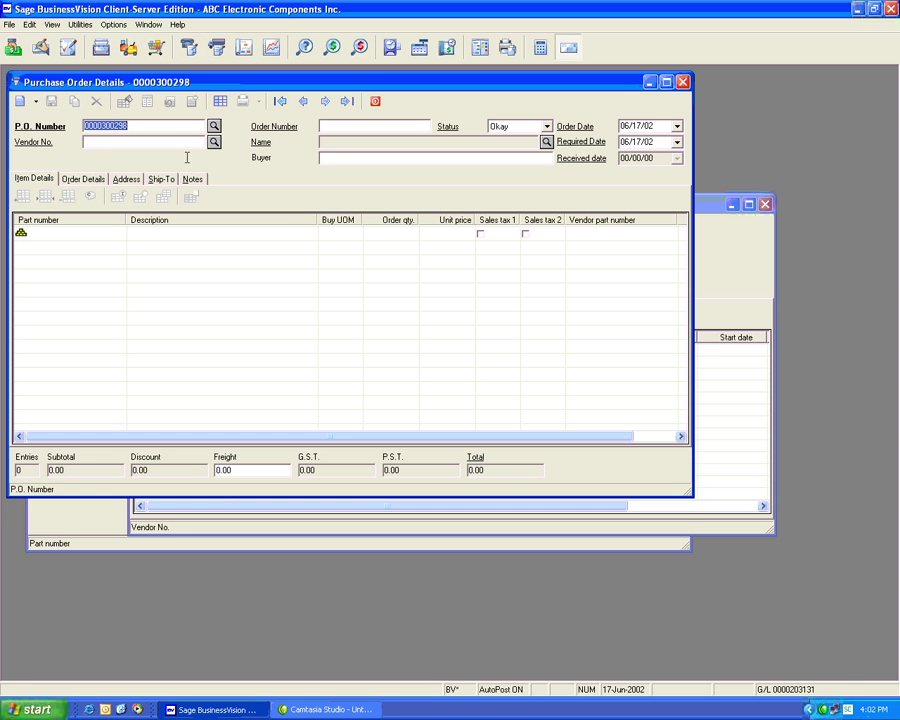
pyautogui.click(173, 142)
pyautogui.write('AMCOMP')
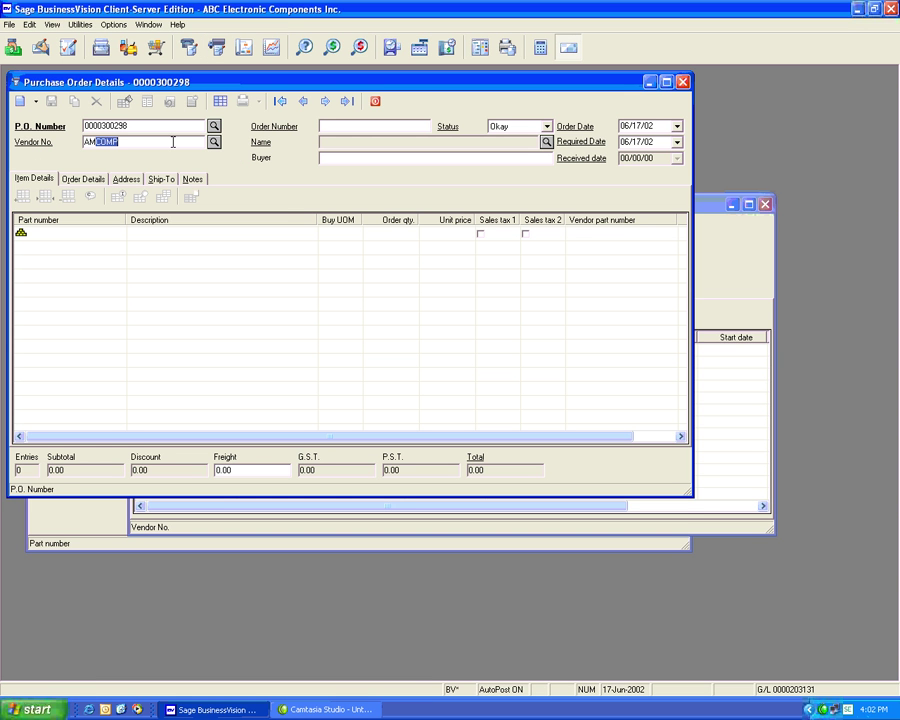
# Step: Add part CD-204 with an order quantity of 1, and save and issue the purchase order
pyautogui.click(120, 245)
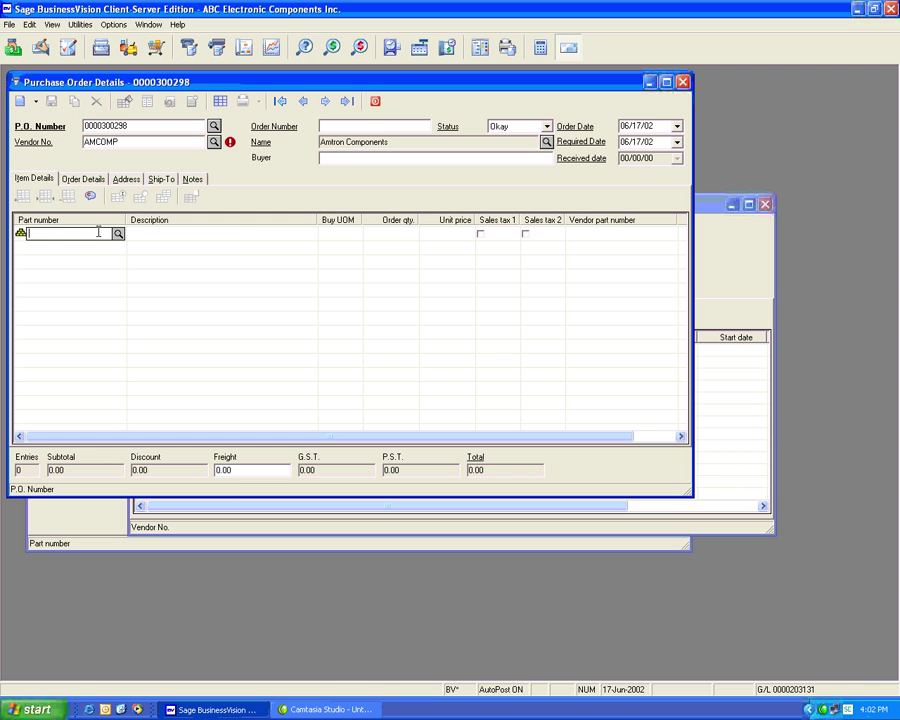
pyautogui.write('CD')
pyautogui.press('Tab')
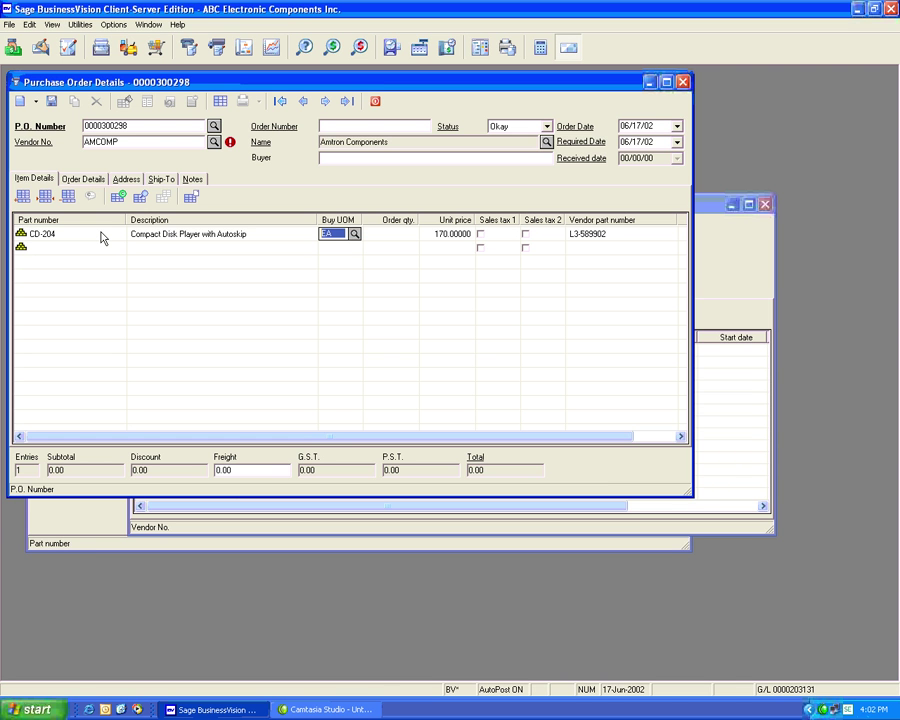
pyautogui.press('Tab')
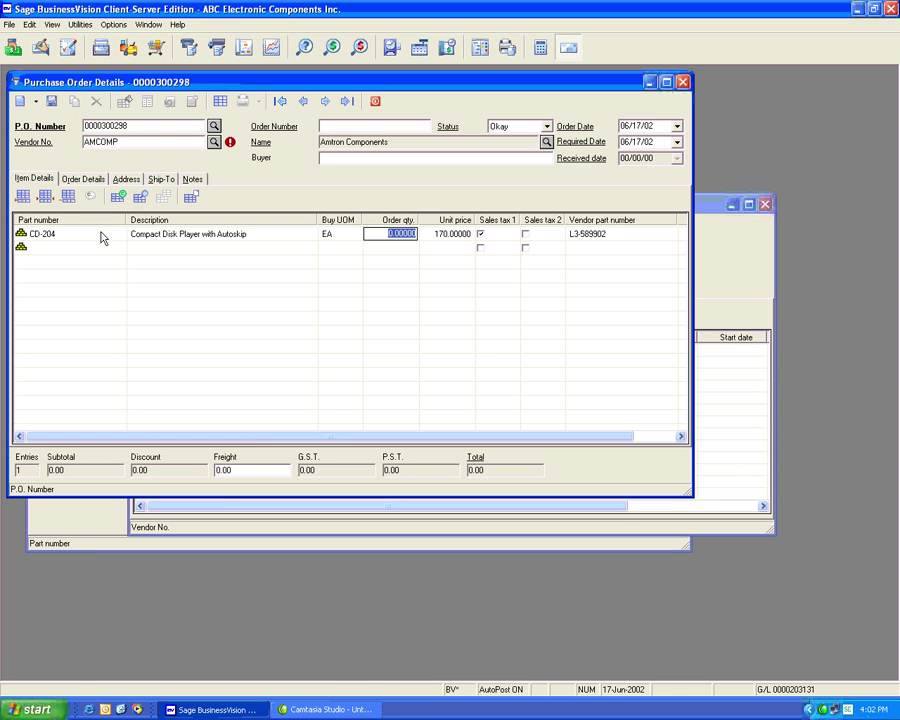
pyautogui.write('1')
pyautogui.press('Tab')
pyautogui.press('Return')
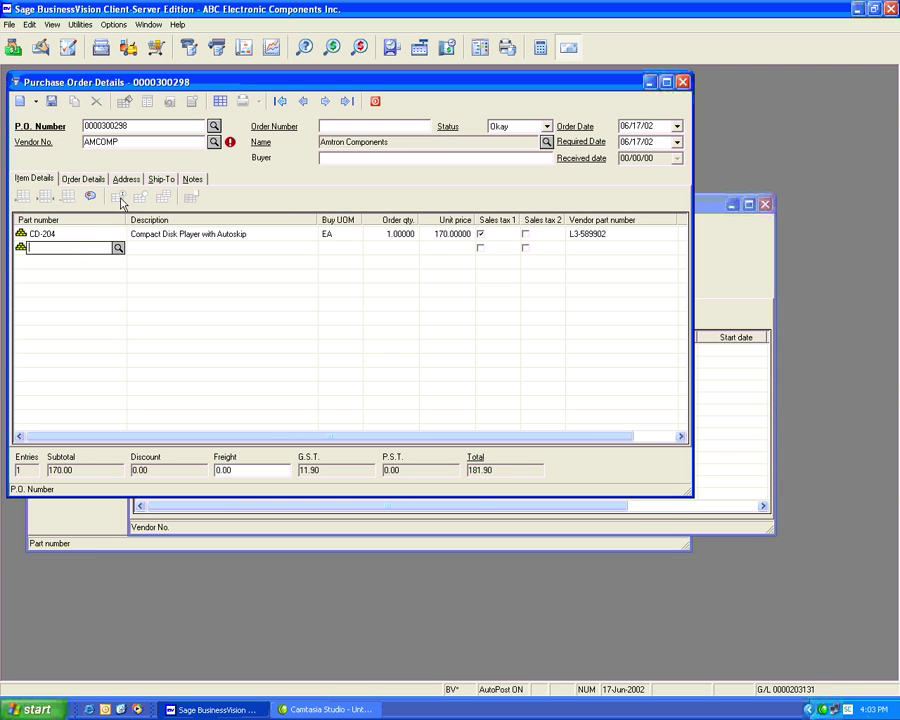
pyautogui.click(51, 102)
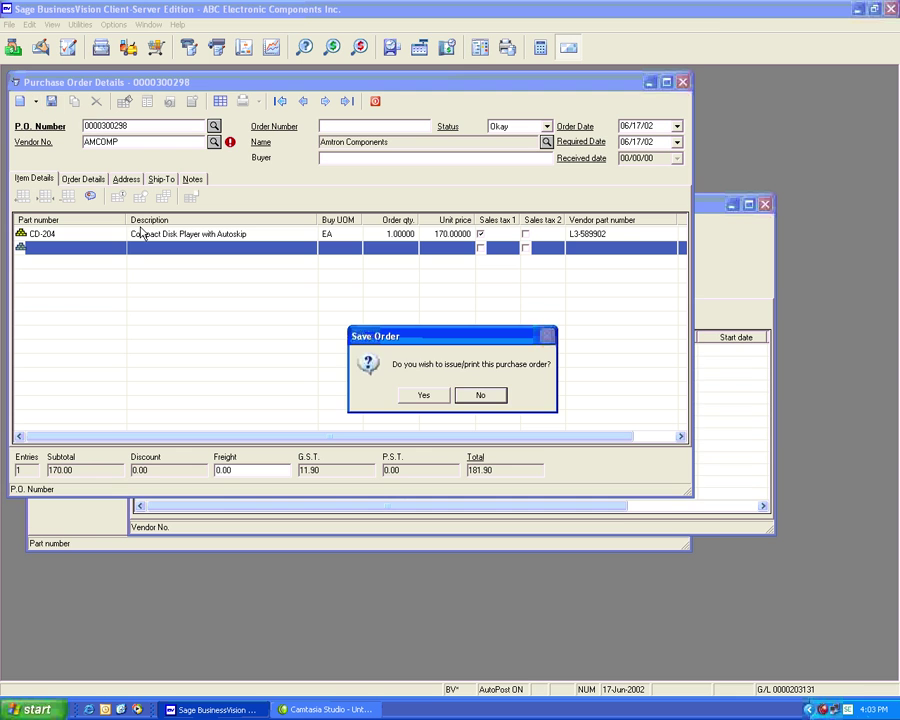
pyautogui.click(424, 396)
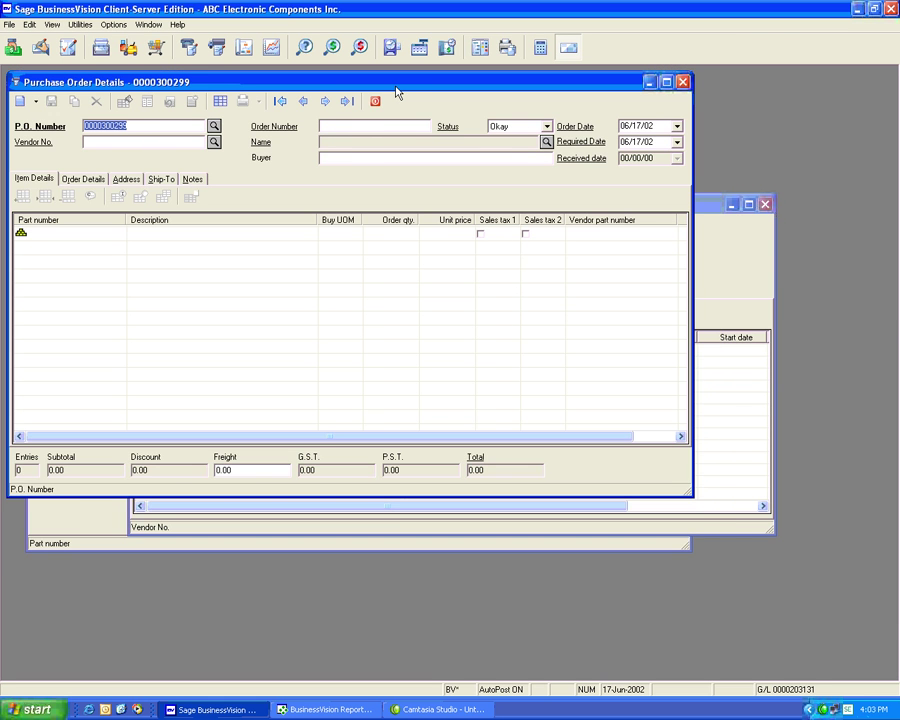
# Step: Check AMCOMP's specific pricing record for CD-204 and close it without changes
pyautogui.moveTo(396, 92); pyautogui.dragTo(415, 127)
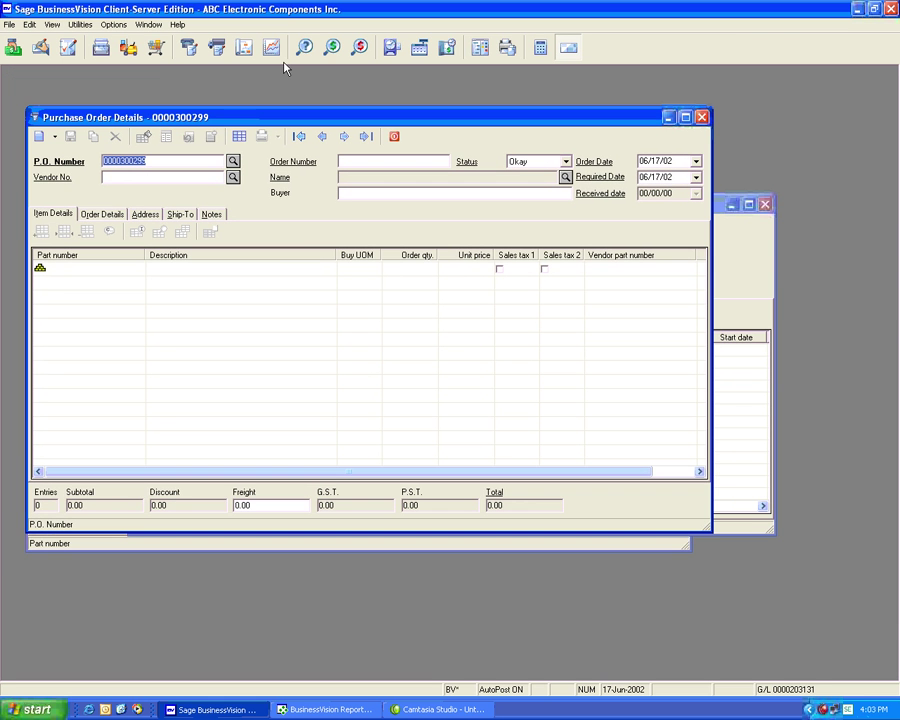
pyautogui.click(155, 52)
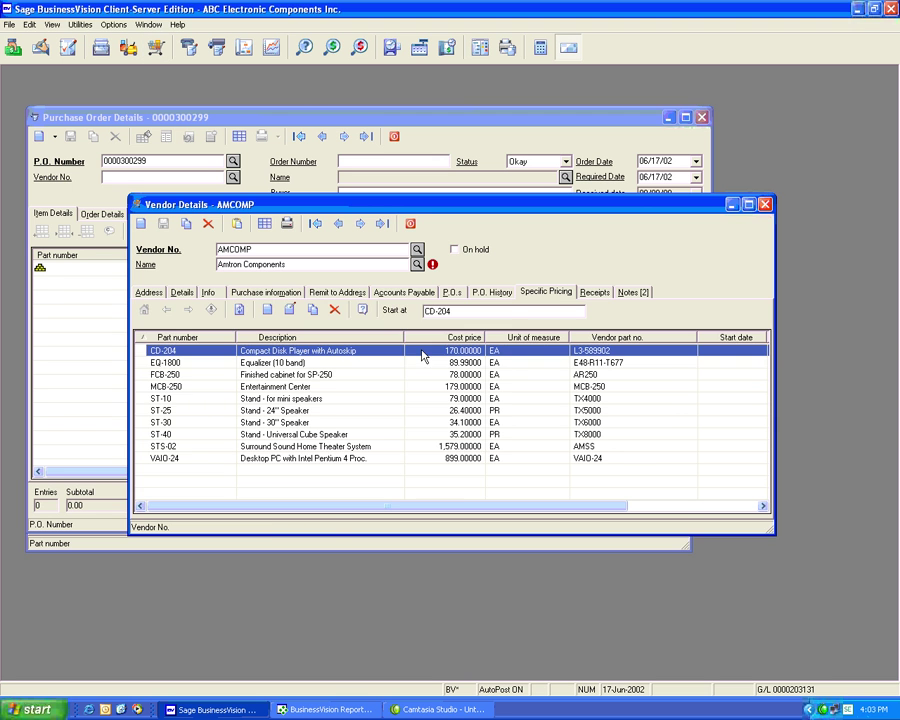
pyautogui.doubleClick(422, 355)
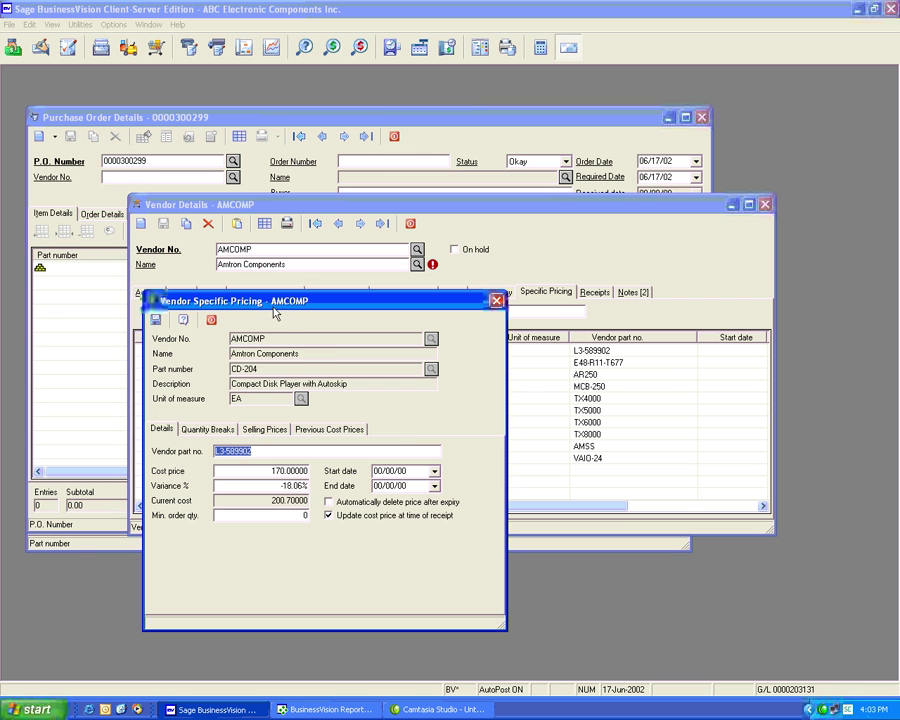
pyautogui.press('Escape')
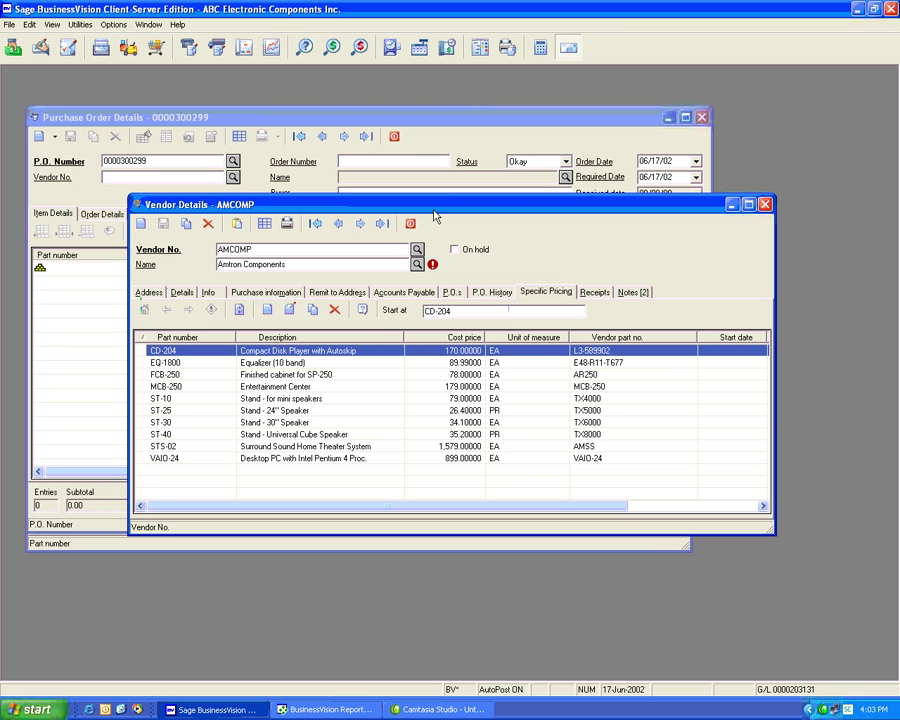
# Step: Reopen the issued AMCOMP purchase order and enter a received quantity of 1 for CD-204 at a unit price of 169.00
pyautogui.click(401, 118)
pyautogui.click(322, 140)
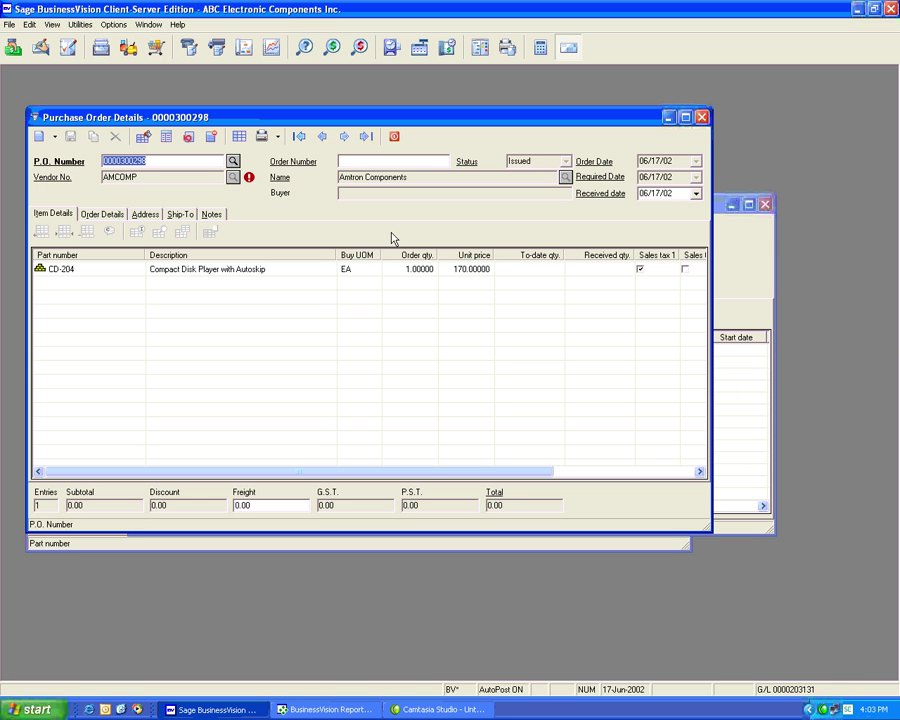
pyautogui.click(583, 271)
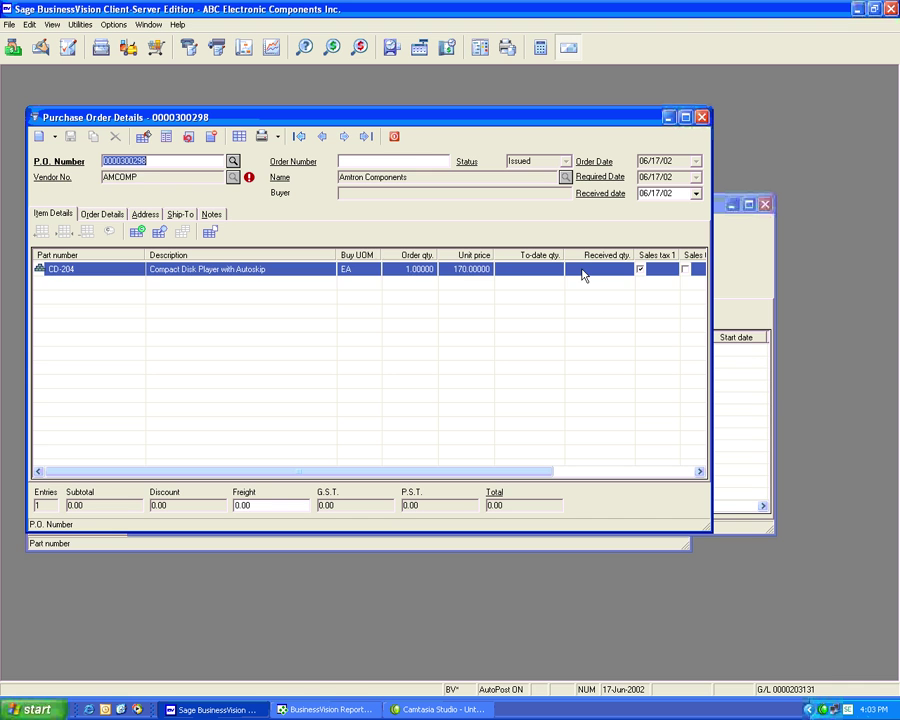
pyautogui.click(597, 272)
pyautogui.write('1')
pyautogui.click(474, 269)
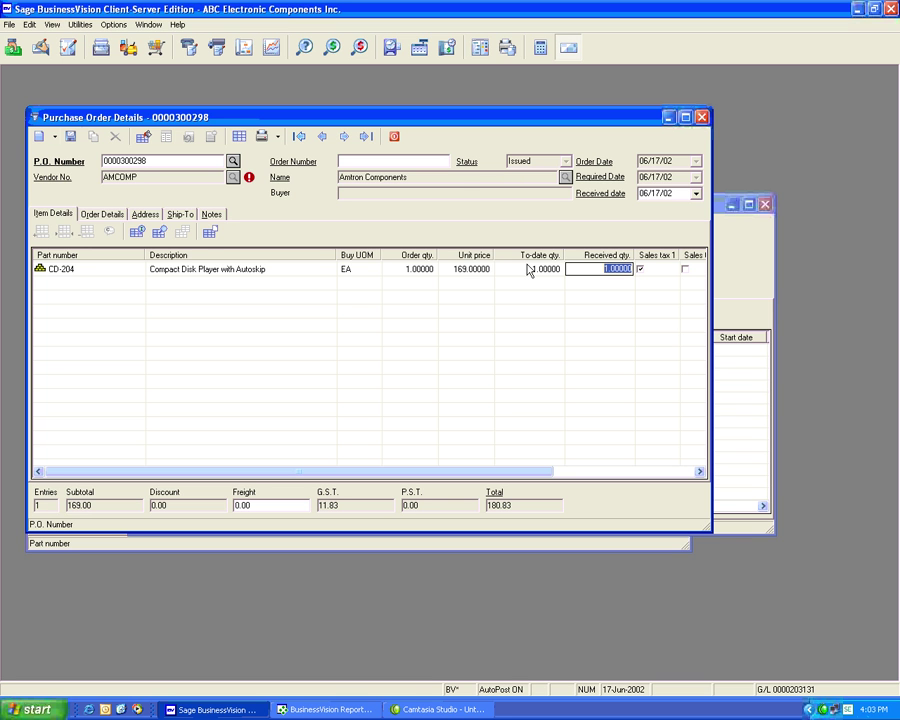
# Step: Save the receipt without landed costs and record the vendor invoice against the purchase order with a zero freight amount
pyautogui.click(71, 138)
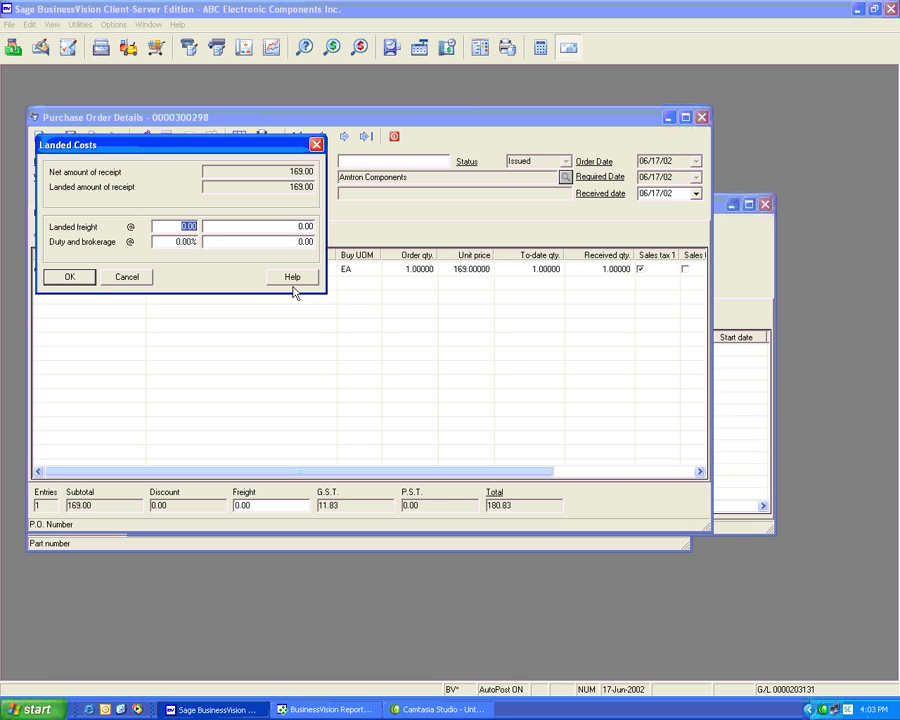
pyautogui.click(70, 274)
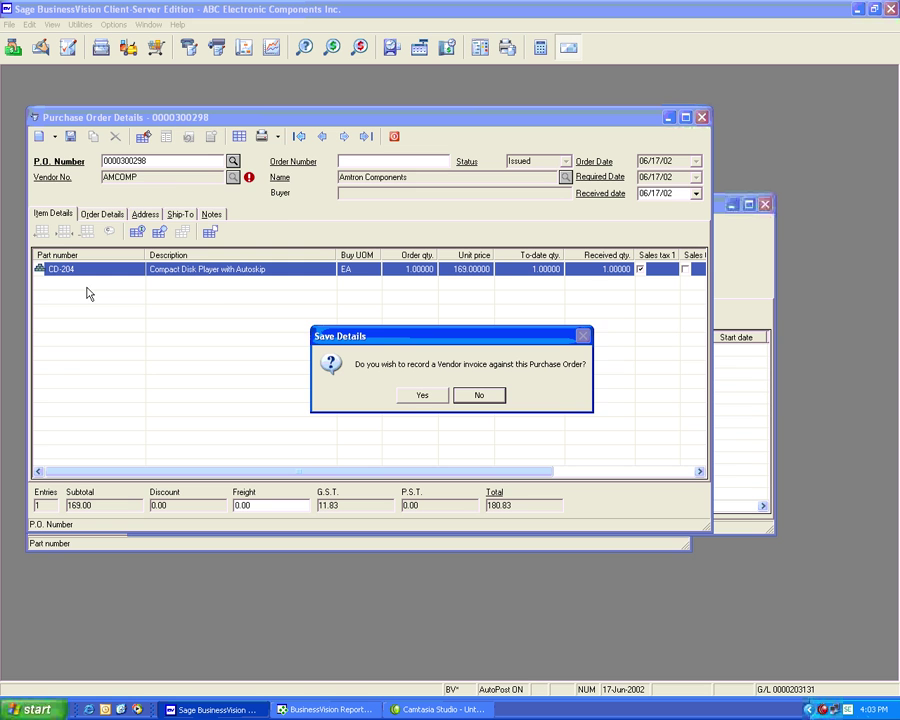
pyautogui.click(419, 398)
pyautogui.press('Return')
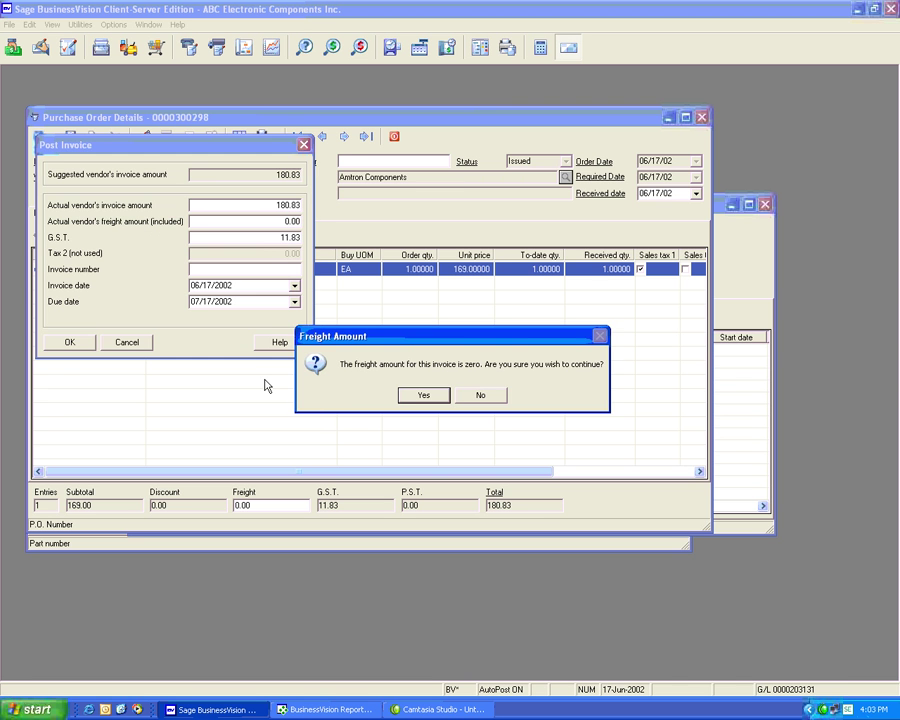
pyautogui.click(421, 396)
pyautogui.click(420, 397)
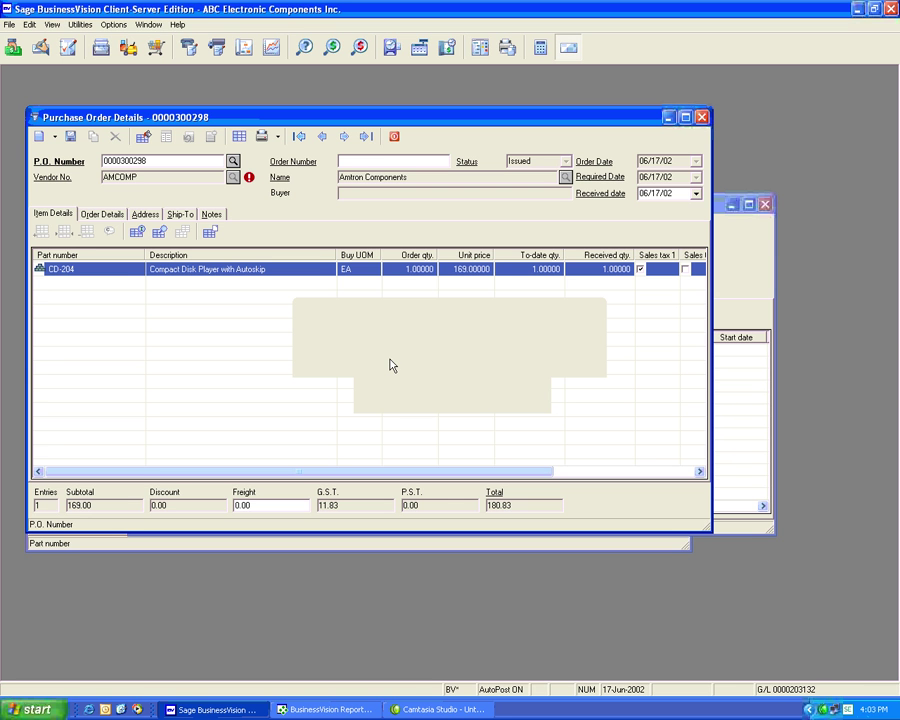
# Step: Refresh AMCOMP's specific pricing list and open the pricing record for CD-204
pyautogui.click(395, 137)
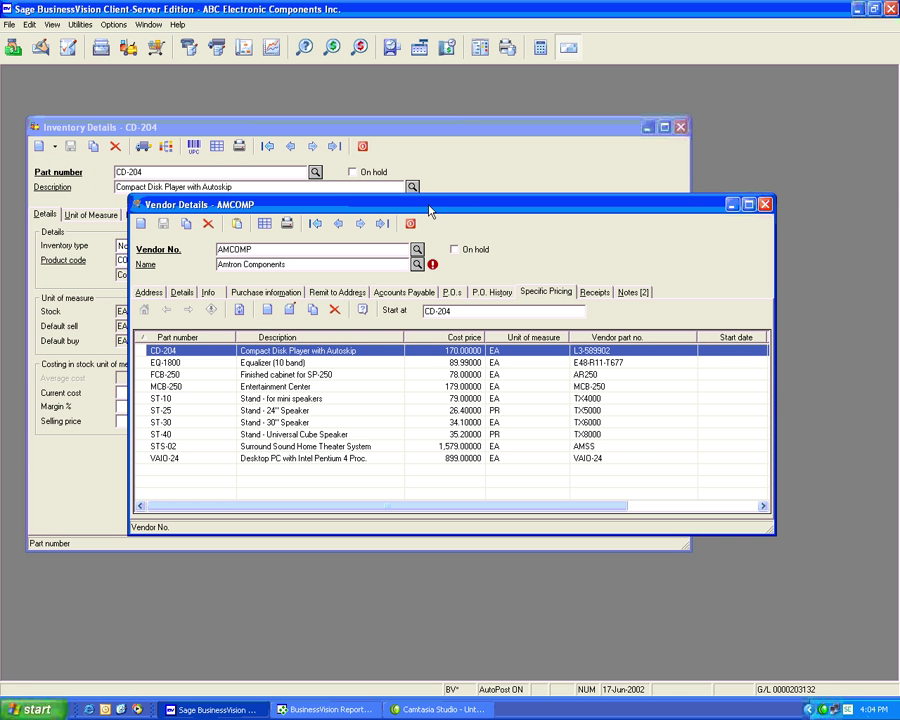
pyautogui.click(240, 310)
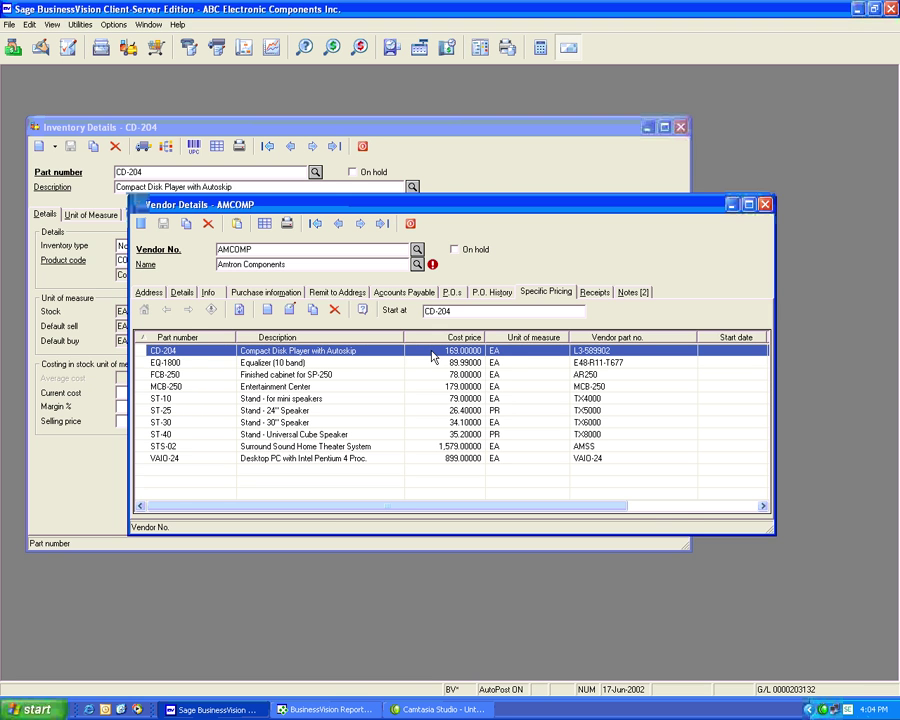
pyautogui.doubleClick(432, 352)
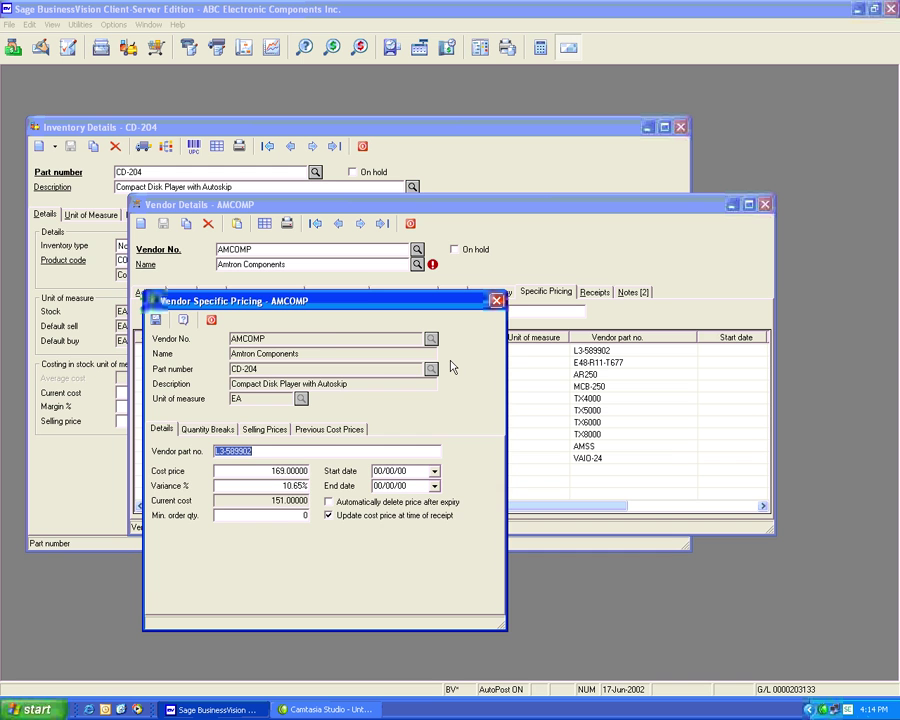
# Step: Add a quantity break of 5 at a cost price of 165.00 to AMCOMP's CD-204 pricing
pyautogui.click(206, 430)
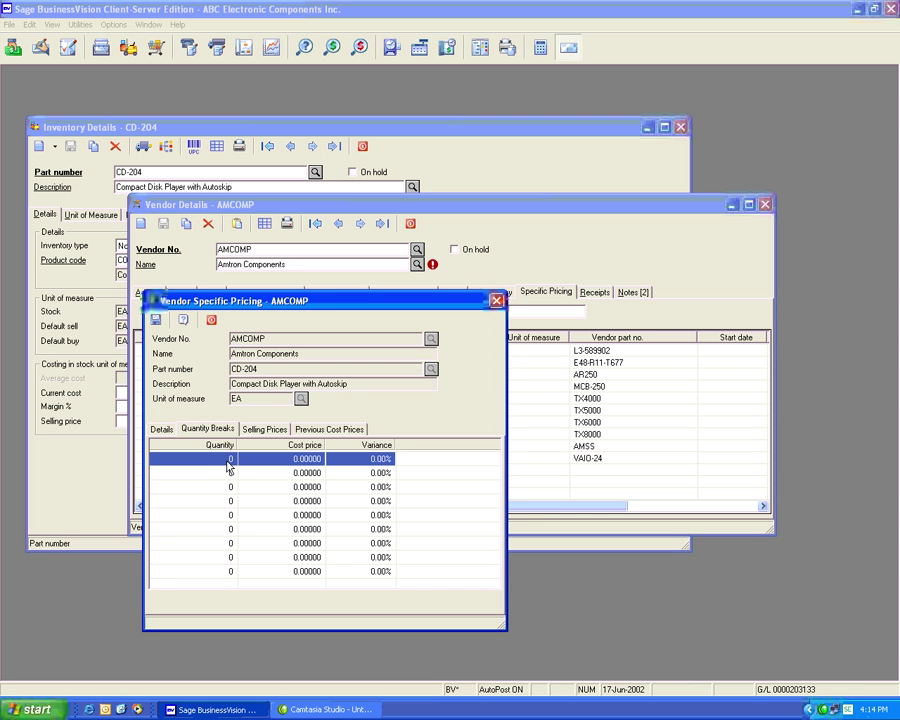
pyautogui.click(229, 464)
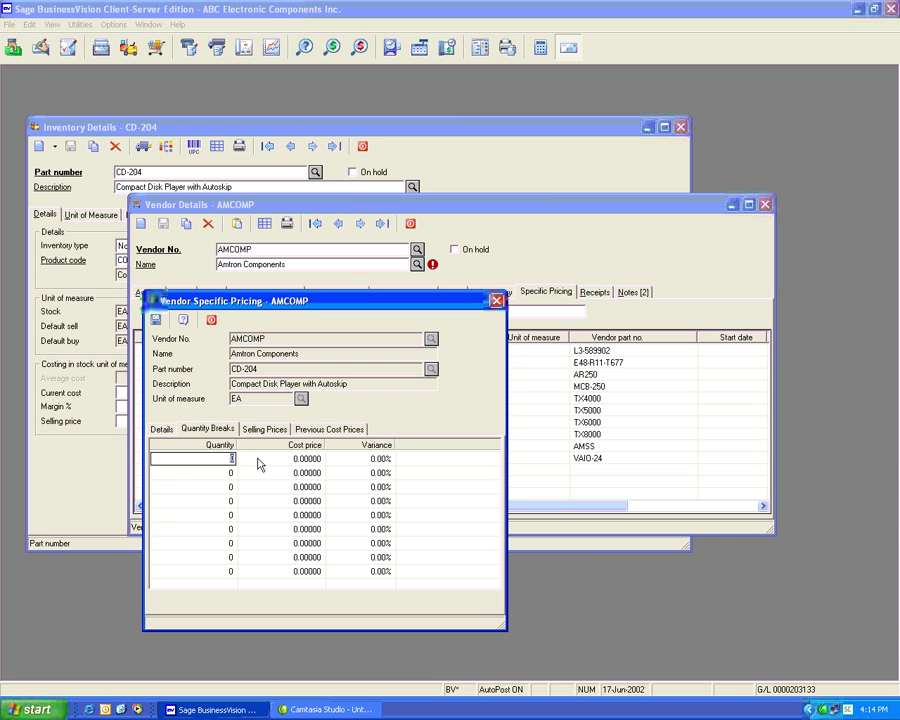
pyautogui.write('5')
pyautogui.press('Tab')
pyautogui.write('165')
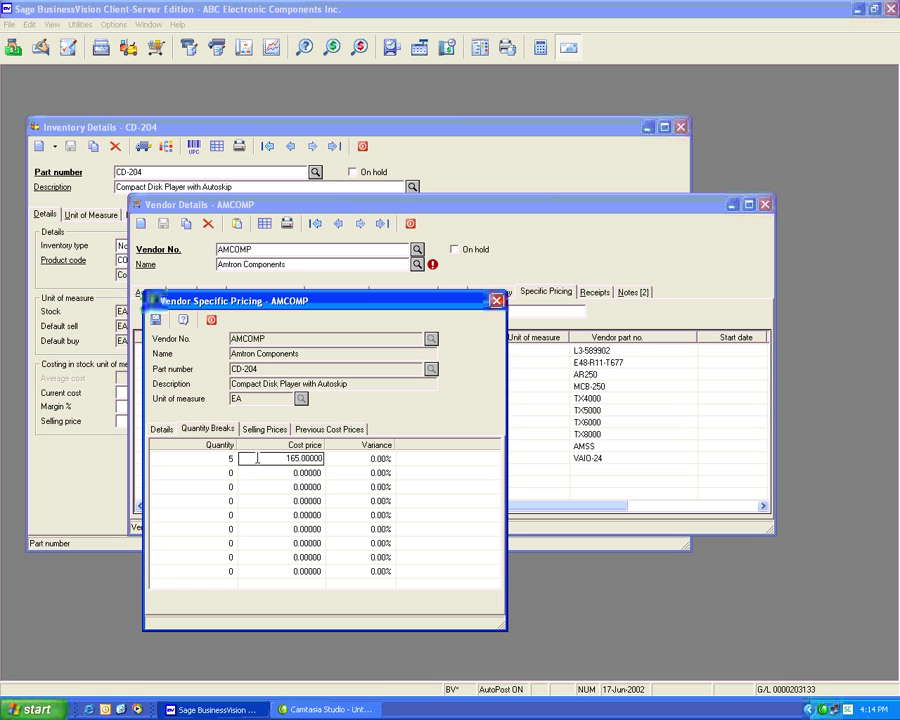
# Step: Add a second quantity break of 10 at a cost price of 155.00 and save the vendor specific pricing
pyautogui.press('Tab')
pyautogui.write('10')
pyautogui.press('Tab')
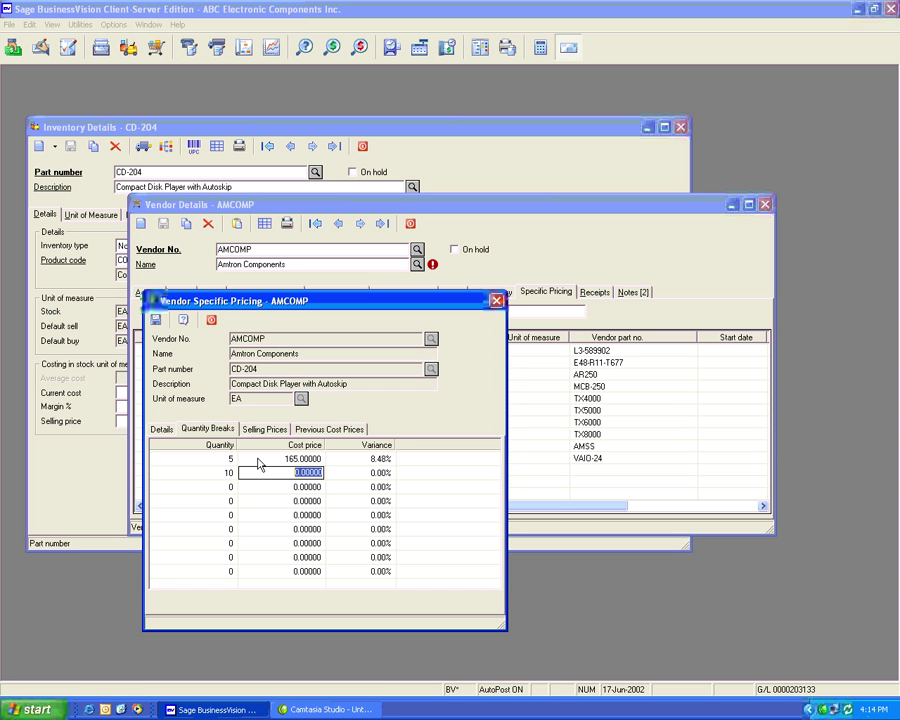
pyautogui.write('155')
pyautogui.press('Tab')
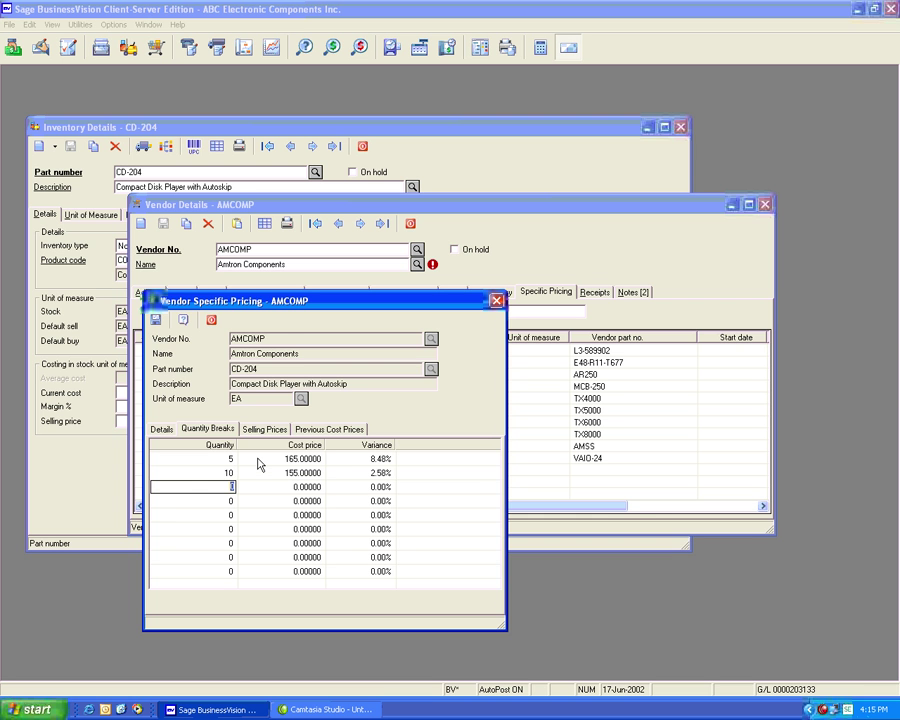
pyautogui.click(155, 320)
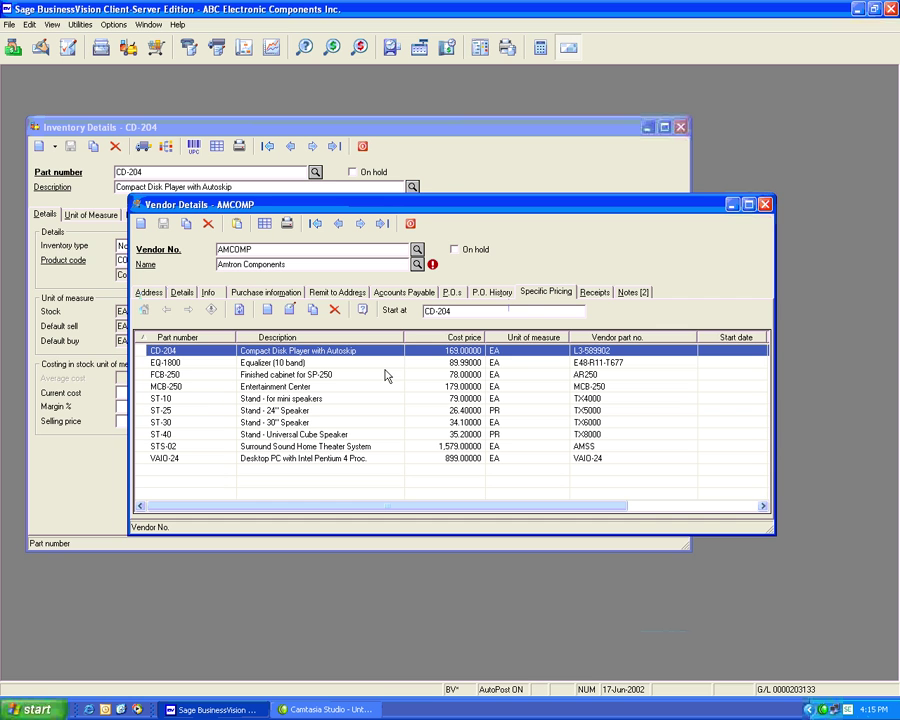
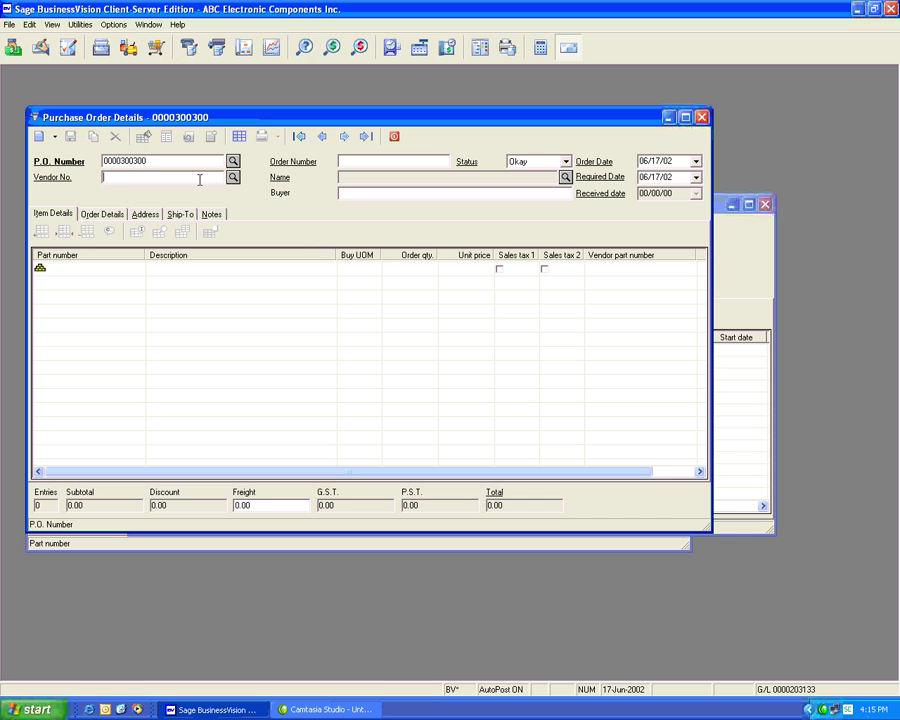
# Step: Enter vendor AMCOMP on a new purchase order and add part CD-204 with an order quantity of 3
pyautogui.write('AMCOMP')
pyautogui.click(115, 272)
pyautogui.click(119, 274)
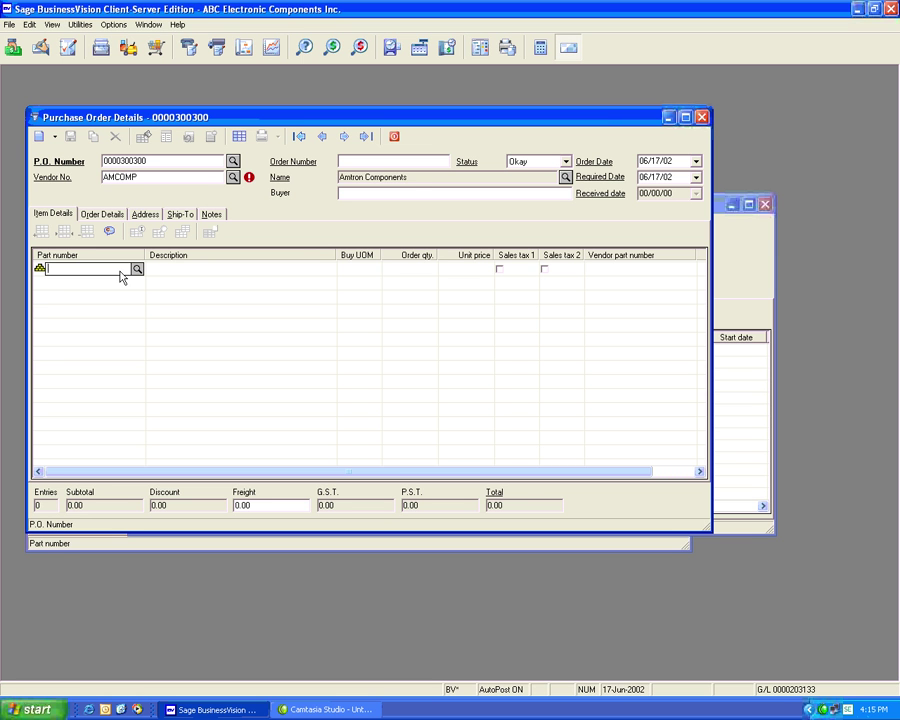
pyautogui.write('CD-204')
pyautogui.press('Tab')
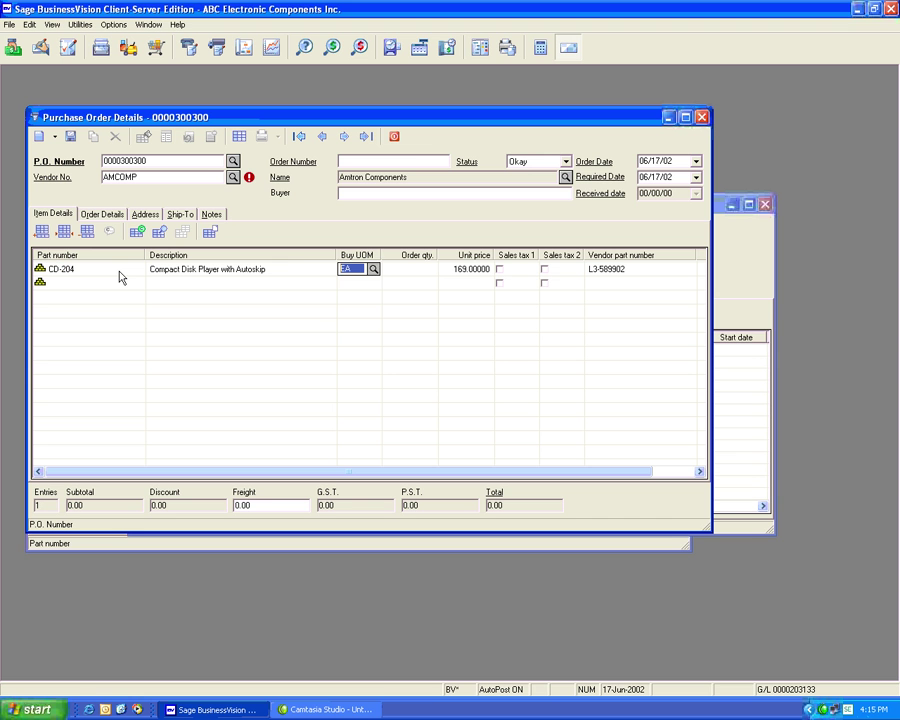
pyautogui.press('Tab')
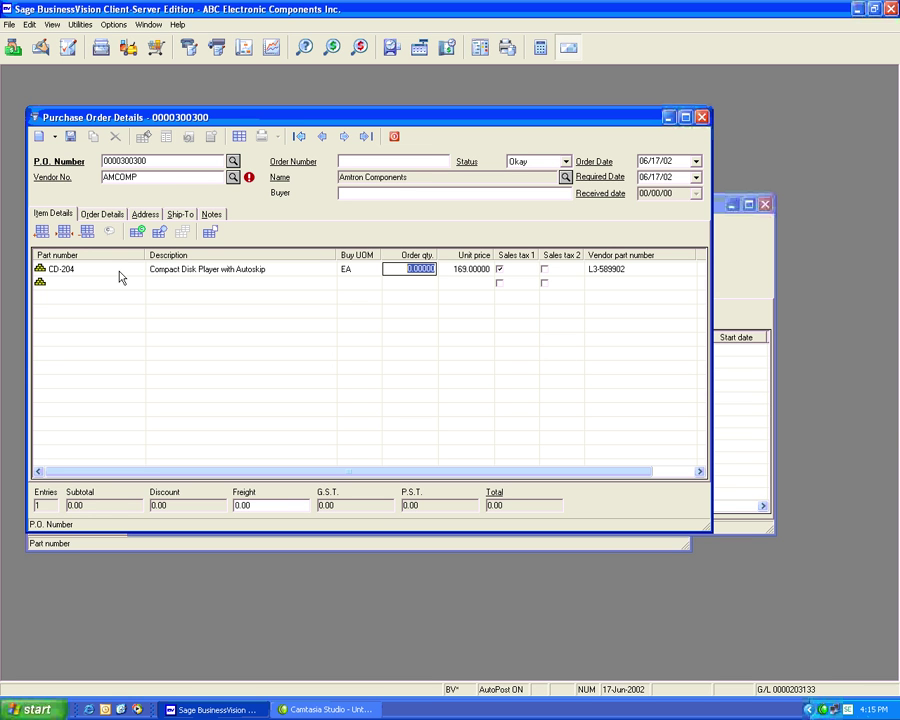
pyautogui.write('3')
pyautogui.press('Tab')
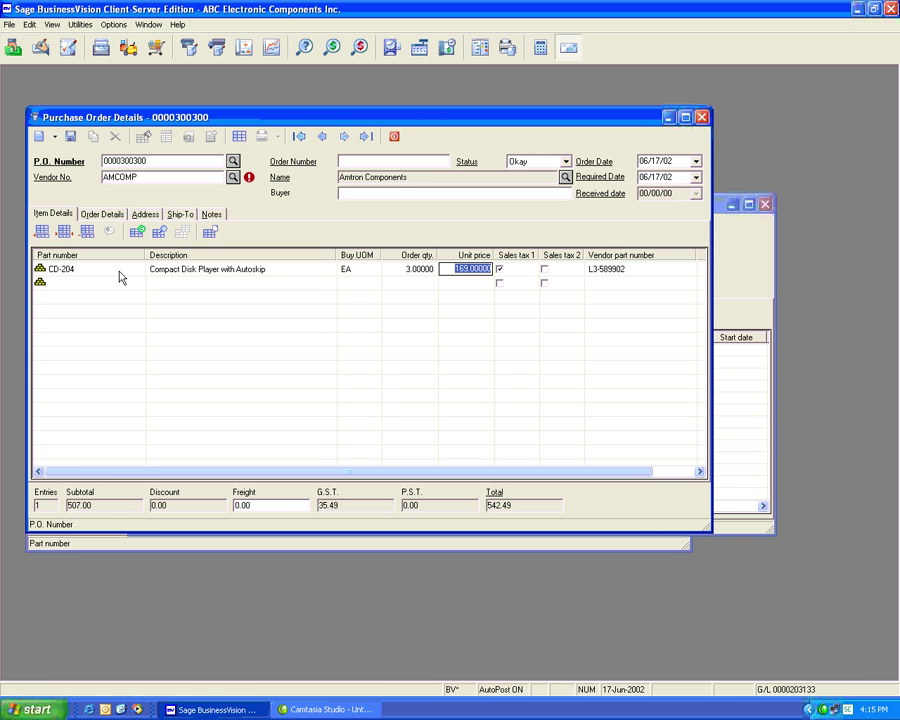
# Step: Change the order quantity of CD-204 to 5 to test the first quantity break
pyautogui.hotkey('shift', 'Tab')
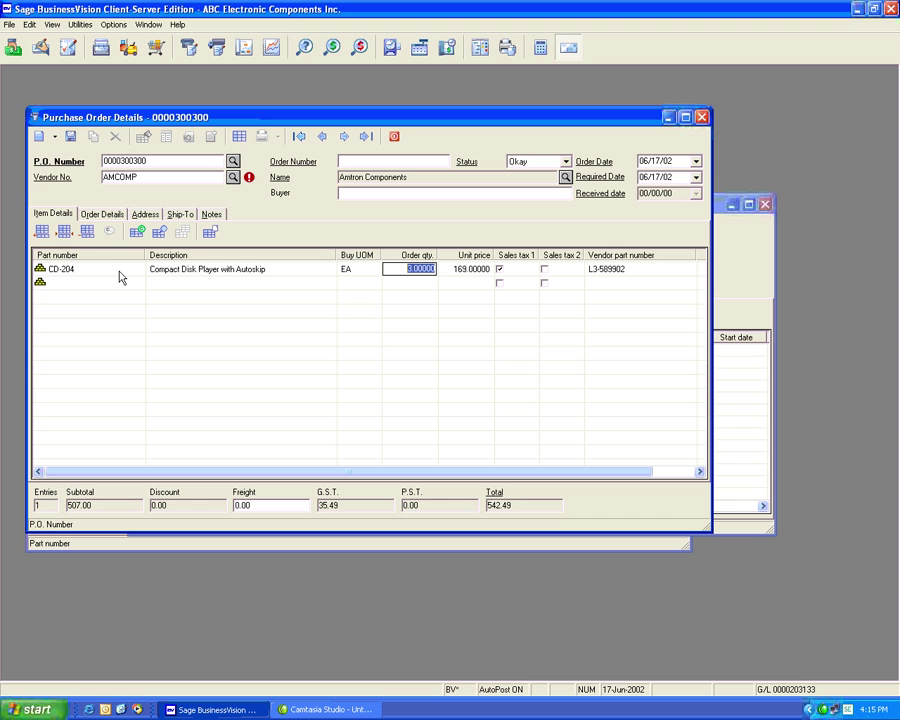
pyautogui.write('5')
pyautogui.press('Tab')
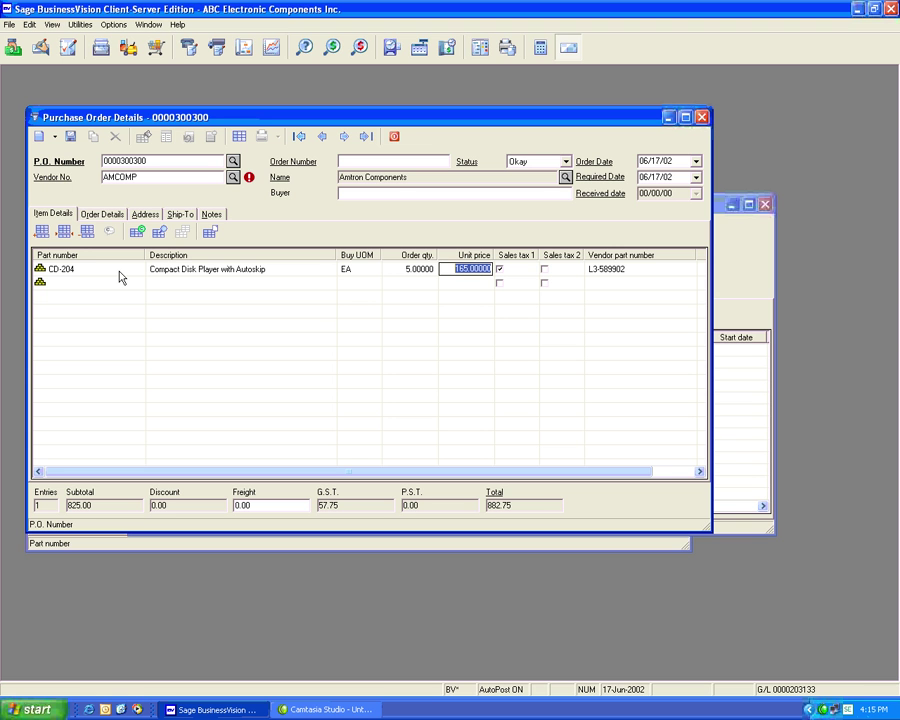
# Step: Set the order quantity of CD-204 to 11, and save and issue the purchase order
pyautogui.hotkey('shift', 'Tab')
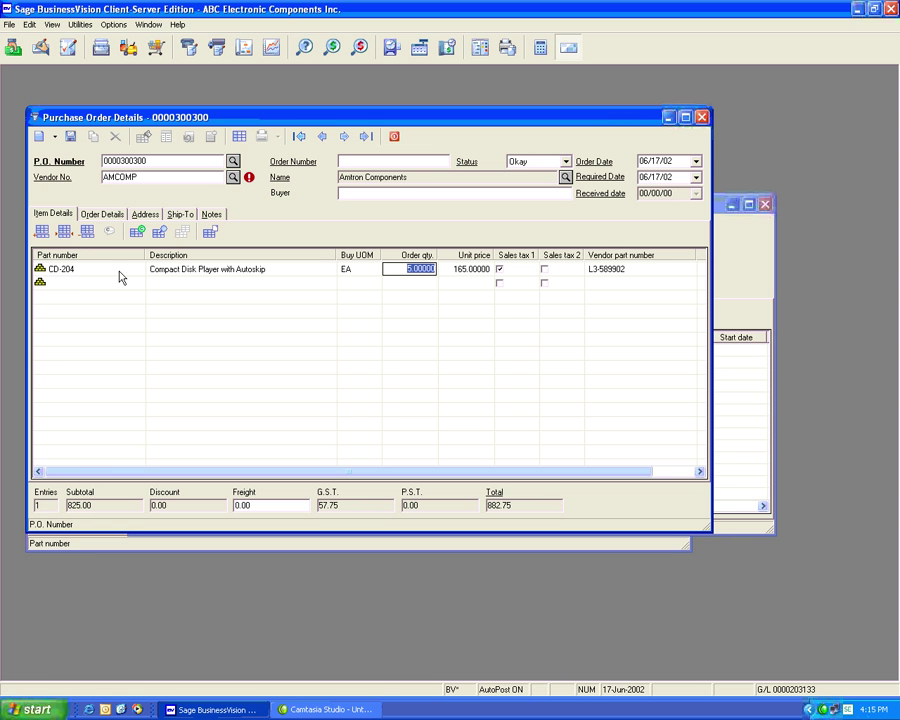
pyautogui.write('10')
pyautogui.press('BackSpace')
pyautogui.write('1')
pyautogui.press('Tab')
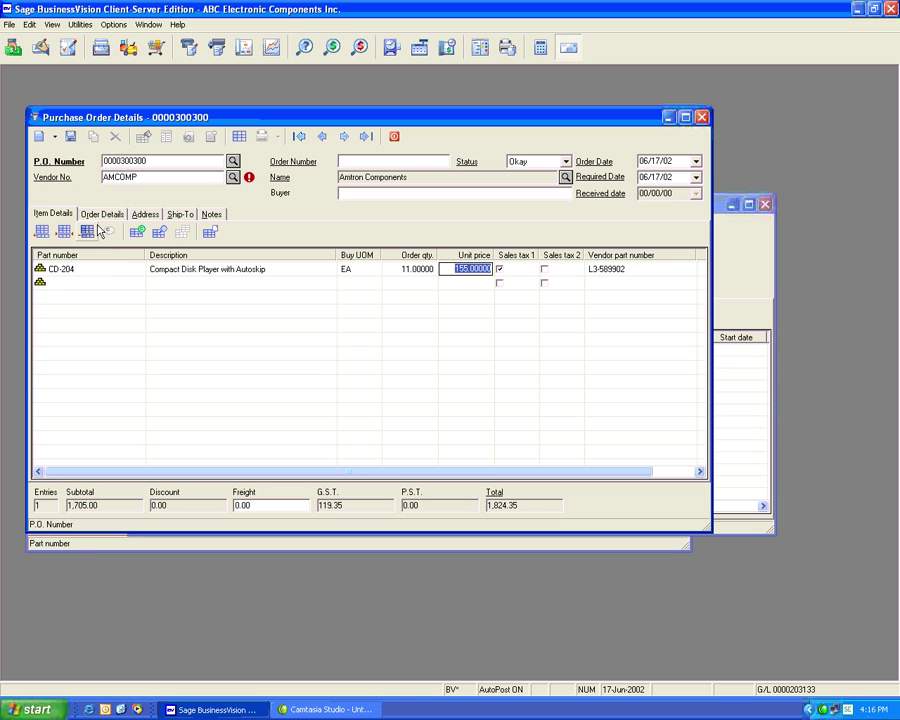
pyautogui.click(71, 137)
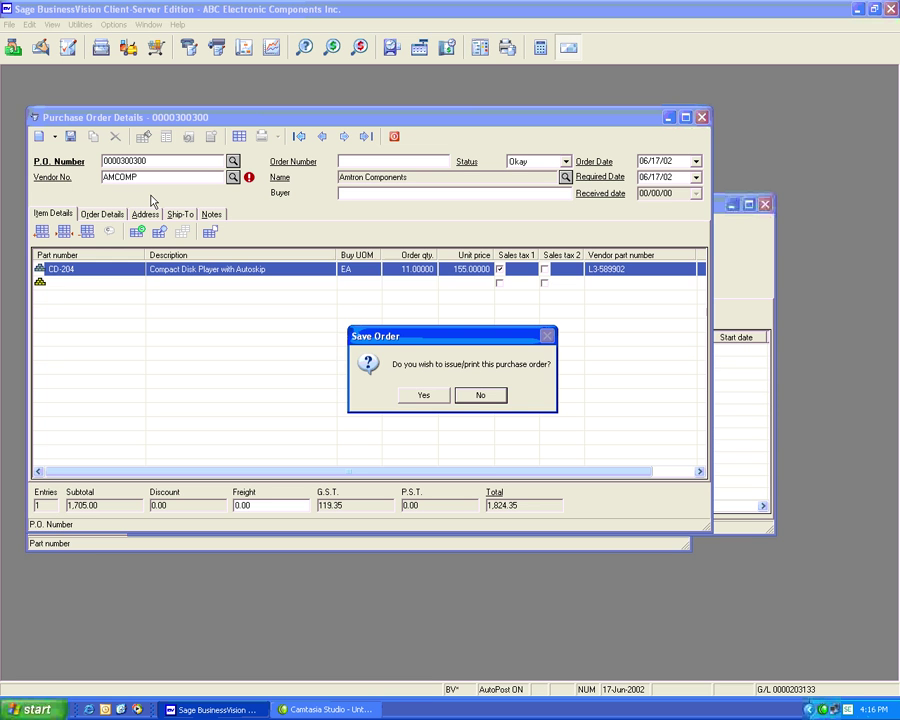
pyautogui.click(424, 396)
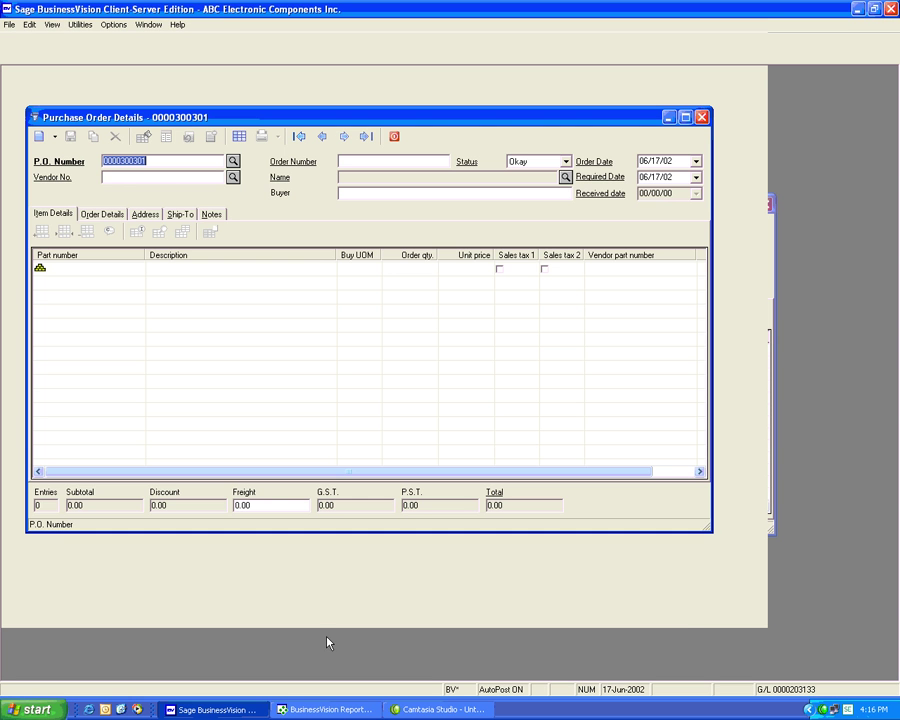
# Step: Review the printed preview of the newly issued AMCOMP purchase order and close the preview
pyautogui.click(326, 709)
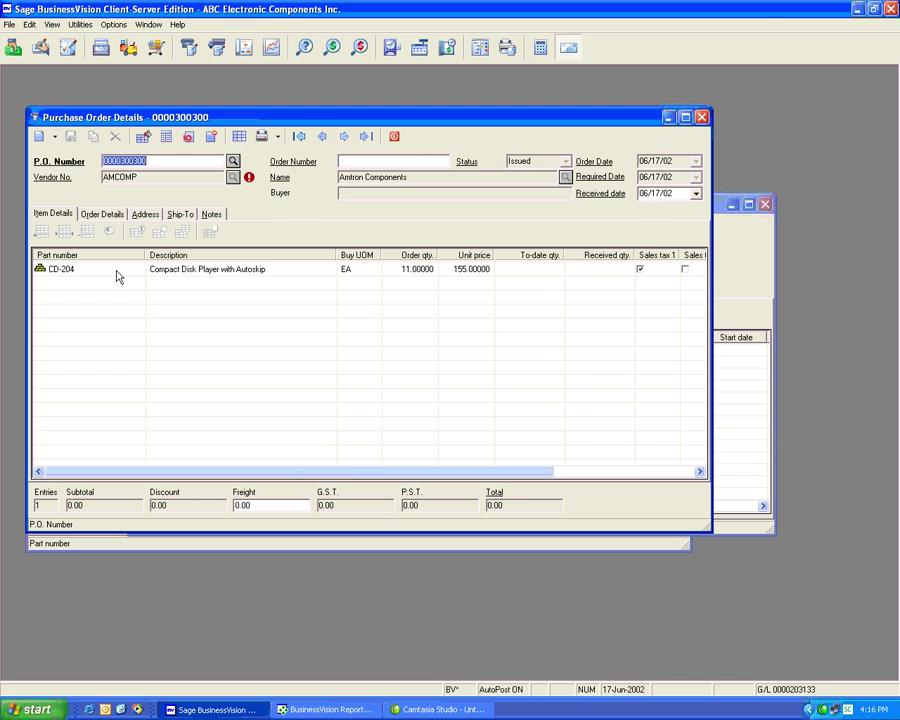
pyautogui.click(101, 274)
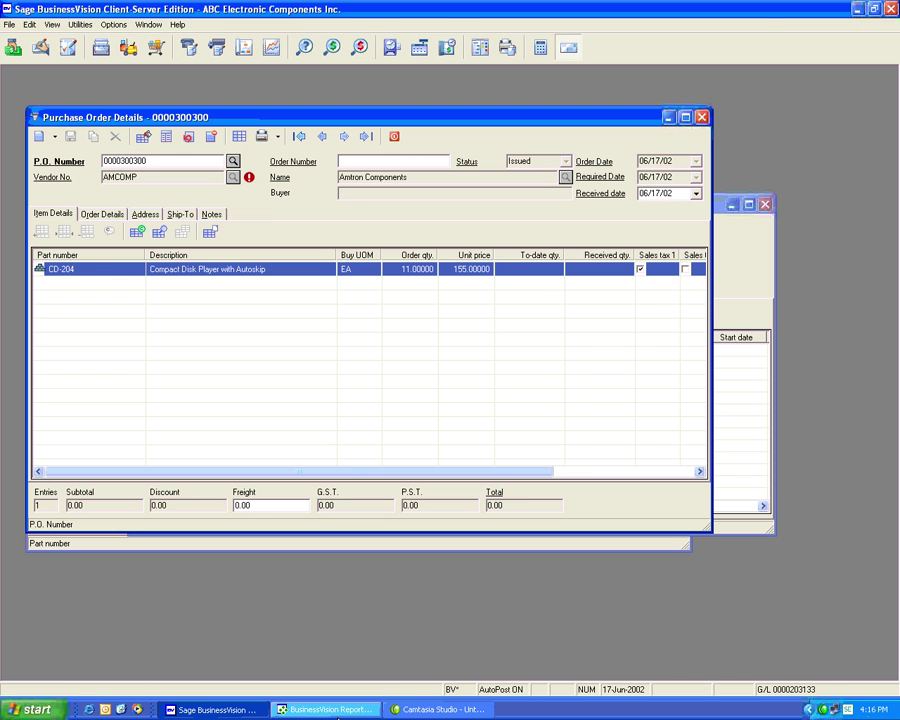
pyautogui.click(330, 710)
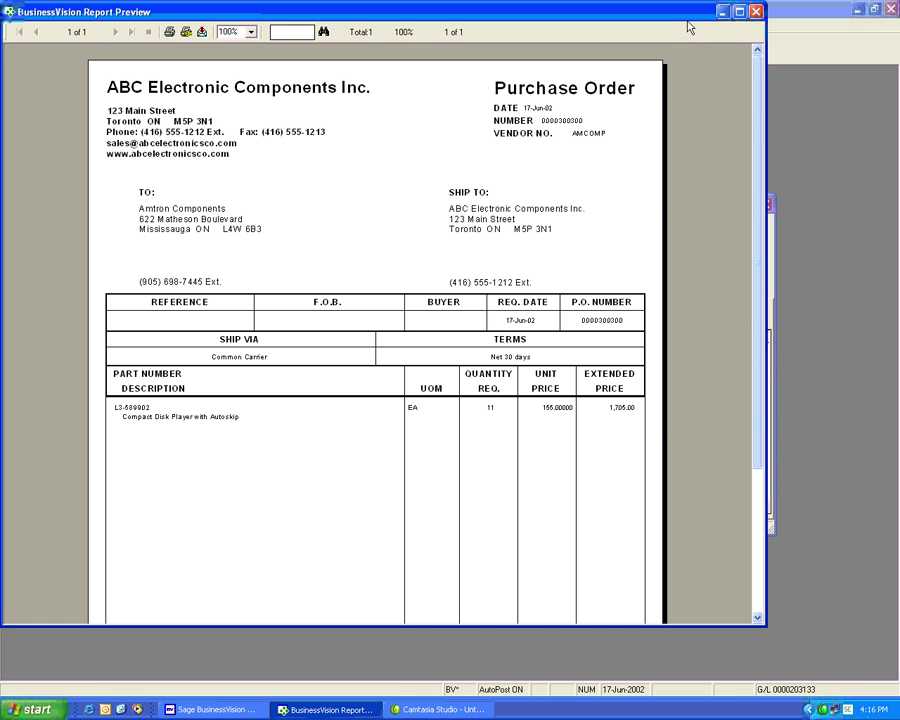
pyautogui.click(756, 12)
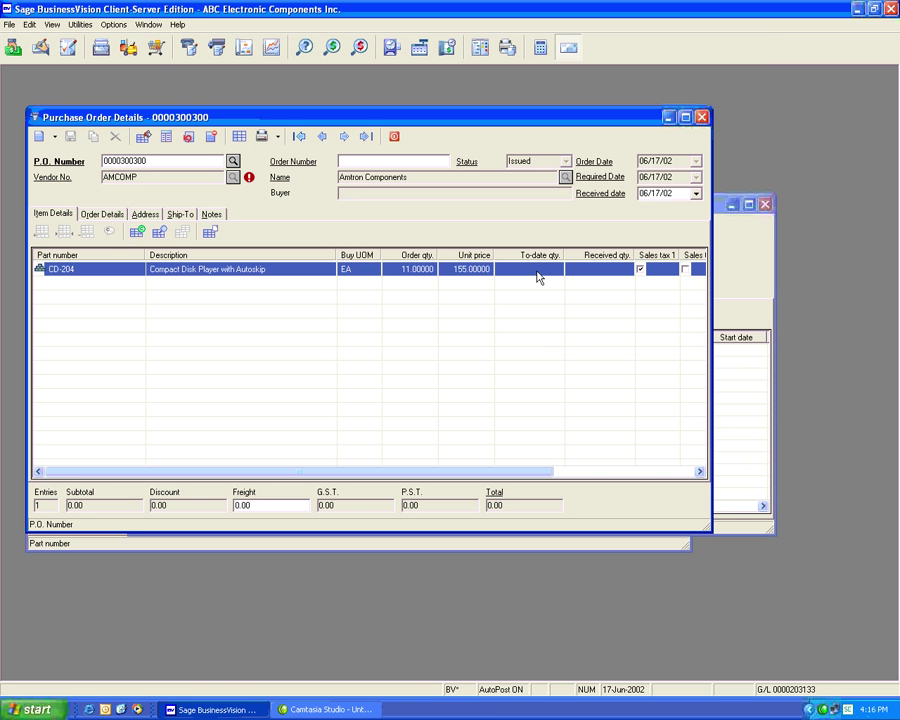
# Step: Set the unit price of CD-204 to 152 and its received quantity to 11 on the issued AMCOMP purchase order
pyautogui.click(600, 269)
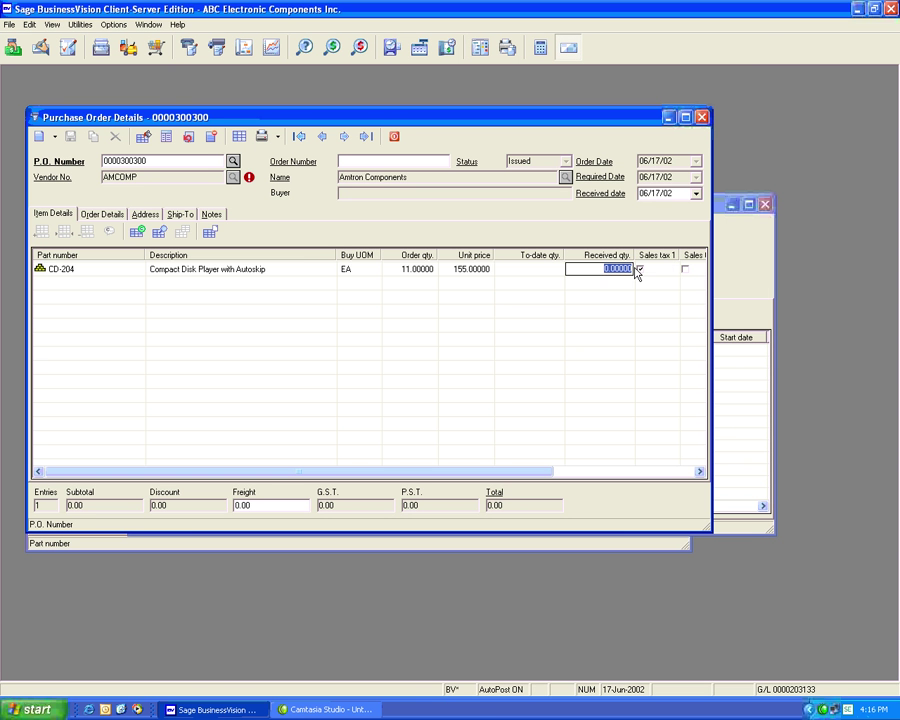
pyautogui.hotkey('shift', 'Tab')
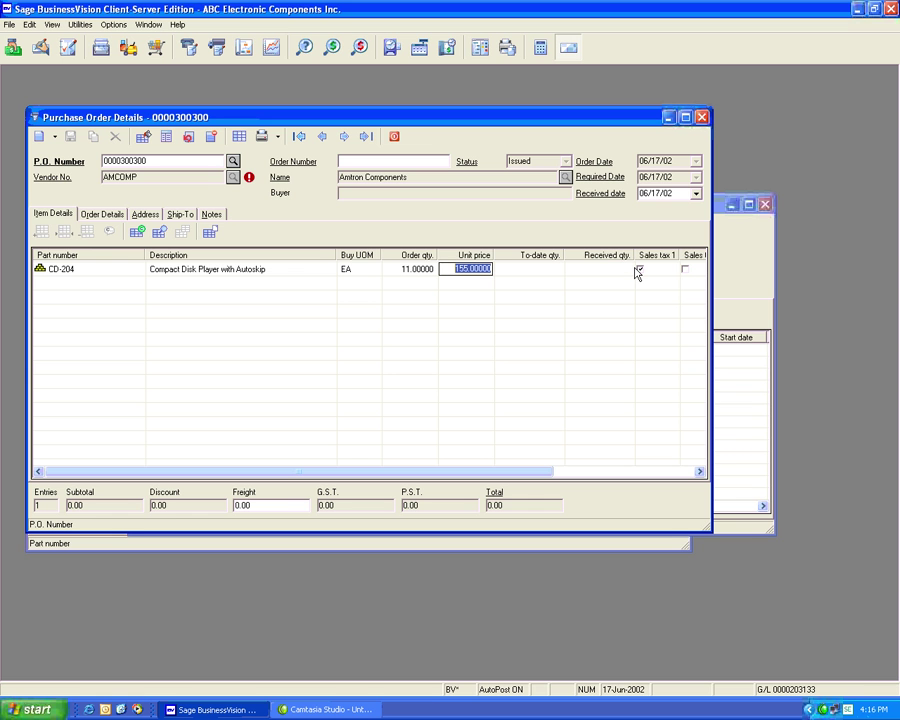
pyautogui.write('152')
pyautogui.press('Escape')
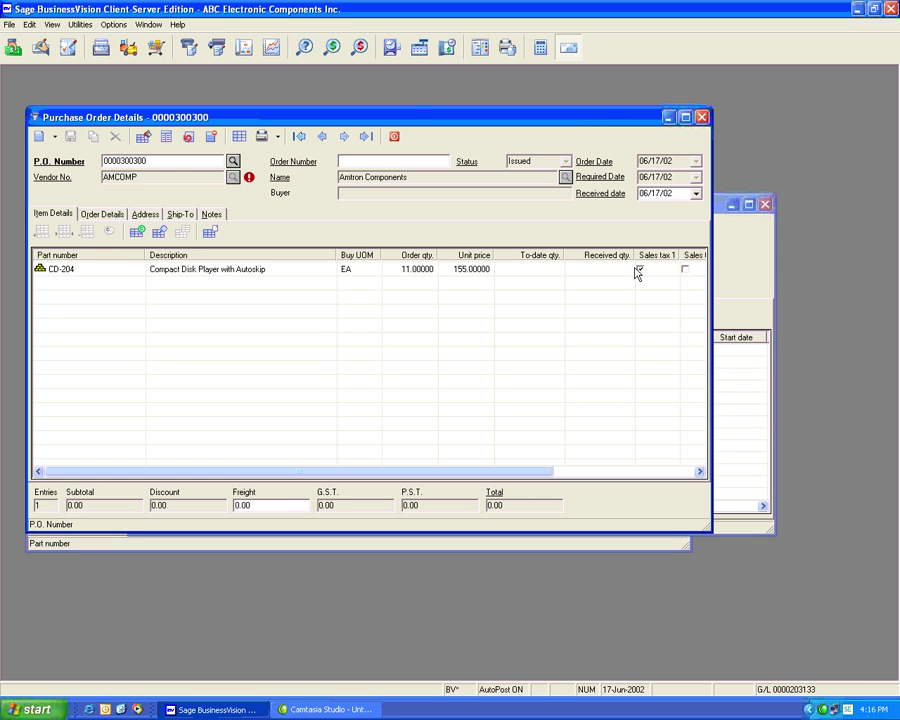
pyautogui.click(633, 269)
pyautogui.write('1')
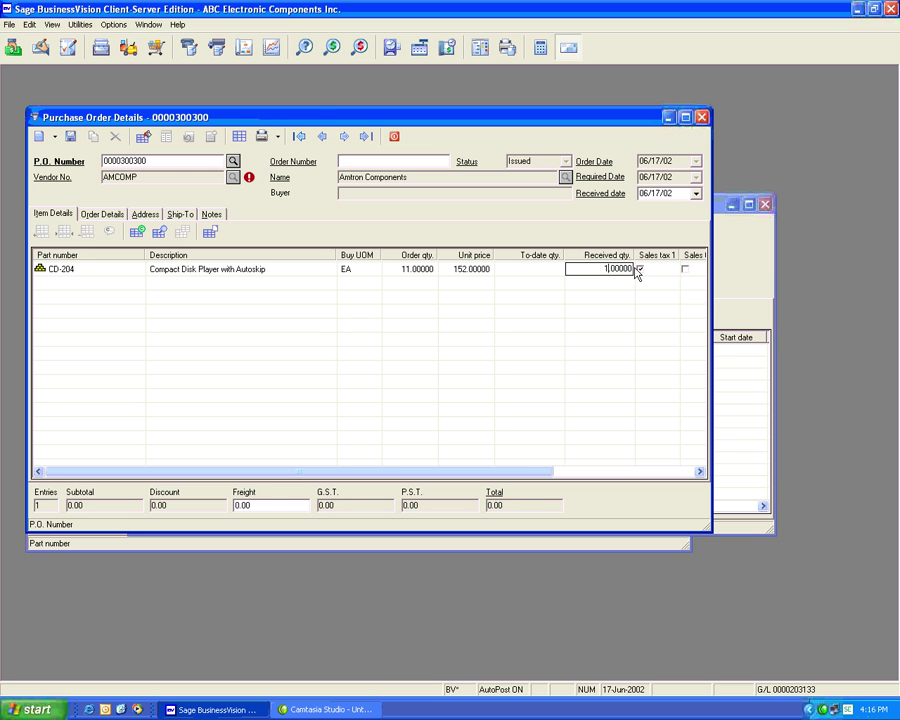
pyautogui.write('1')
pyautogui.press('Return')
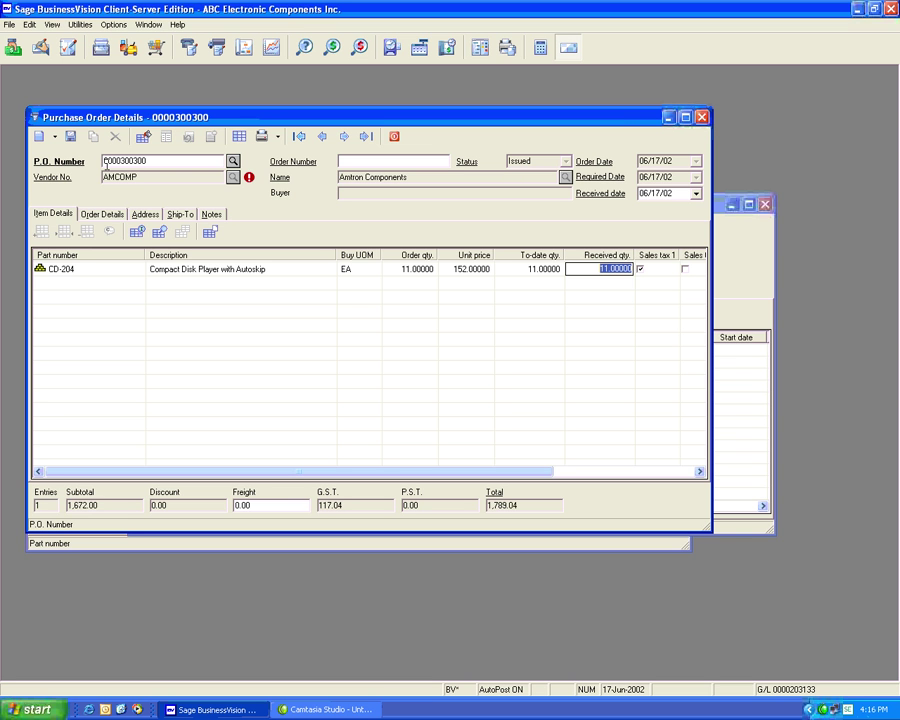
# Step: Save the receipt, record the vendor invoice against it with zero freight, and close the purchase order window
pyautogui.hotkey('ctrl', 's')
pyautogui.press('Return')
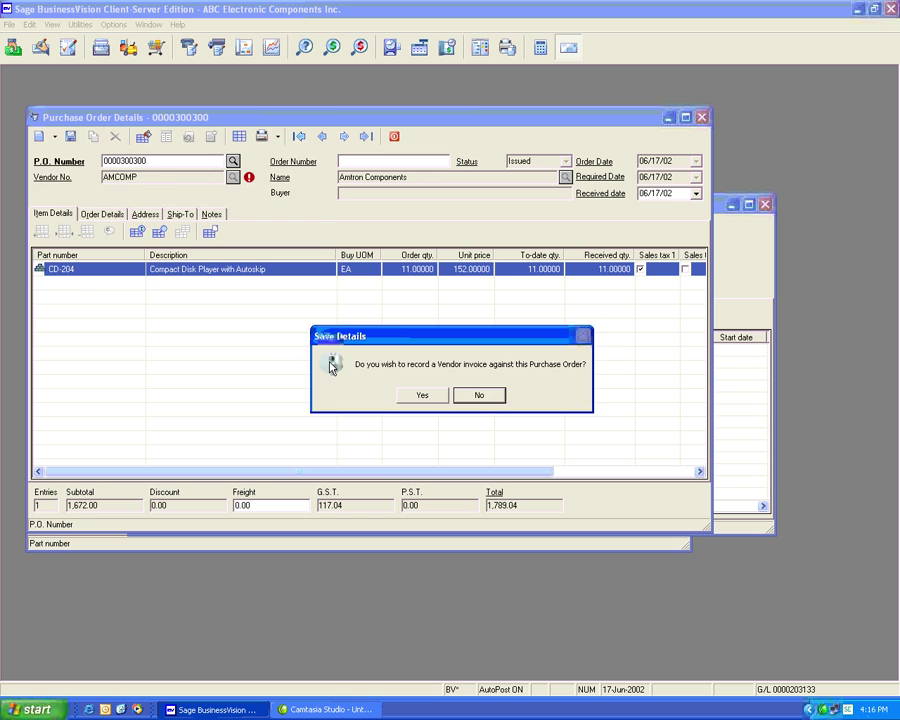
pyautogui.press('Return')
pyautogui.press('Return')
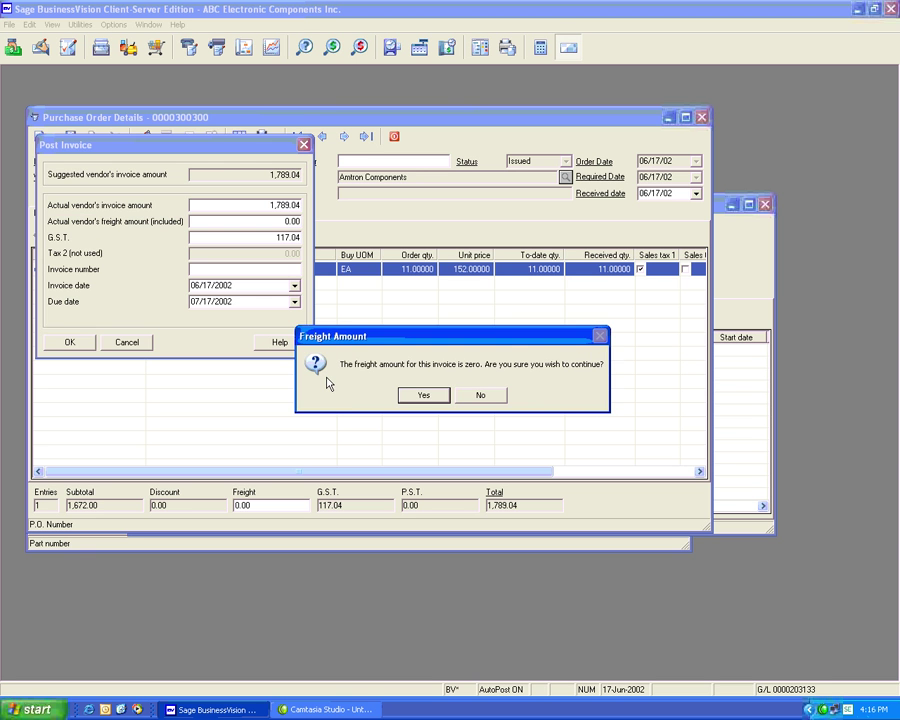
pyautogui.press('Return')
pyautogui.click(434, 396)
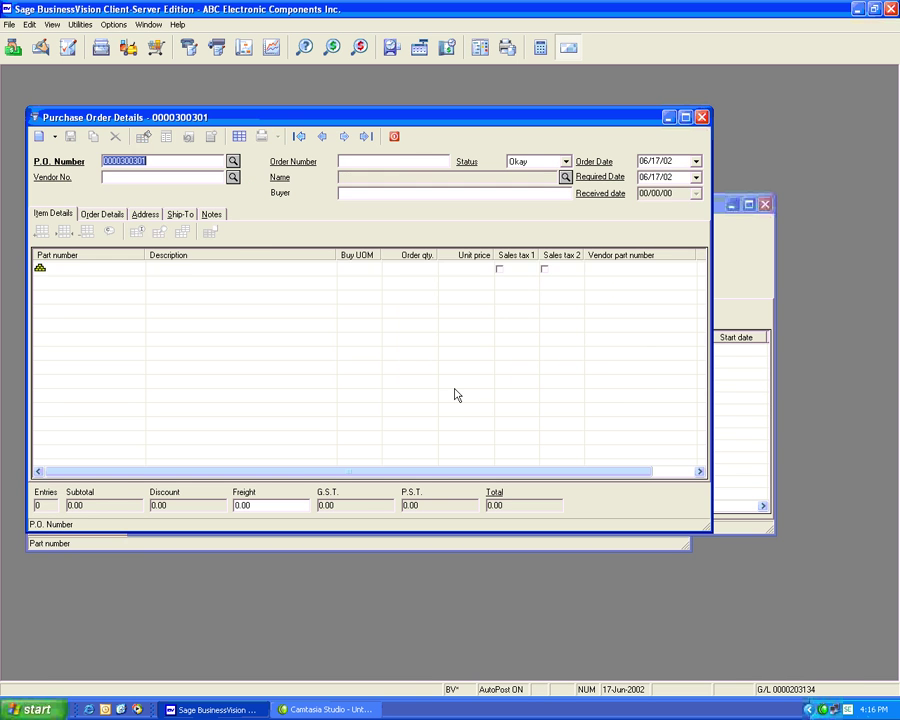
pyautogui.click(702, 118)
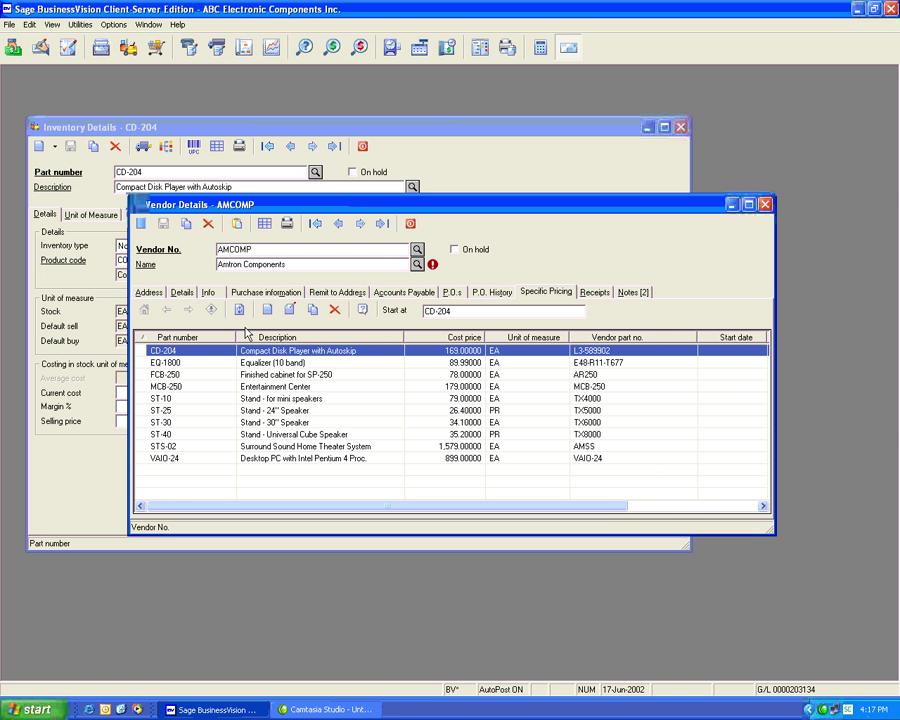
# Step: Examine the cost price, quantity breaks and previous cost prices in AMCOMP's specific pricing for CD-204, and close the record
pyautogui.doubleClick(423, 351)
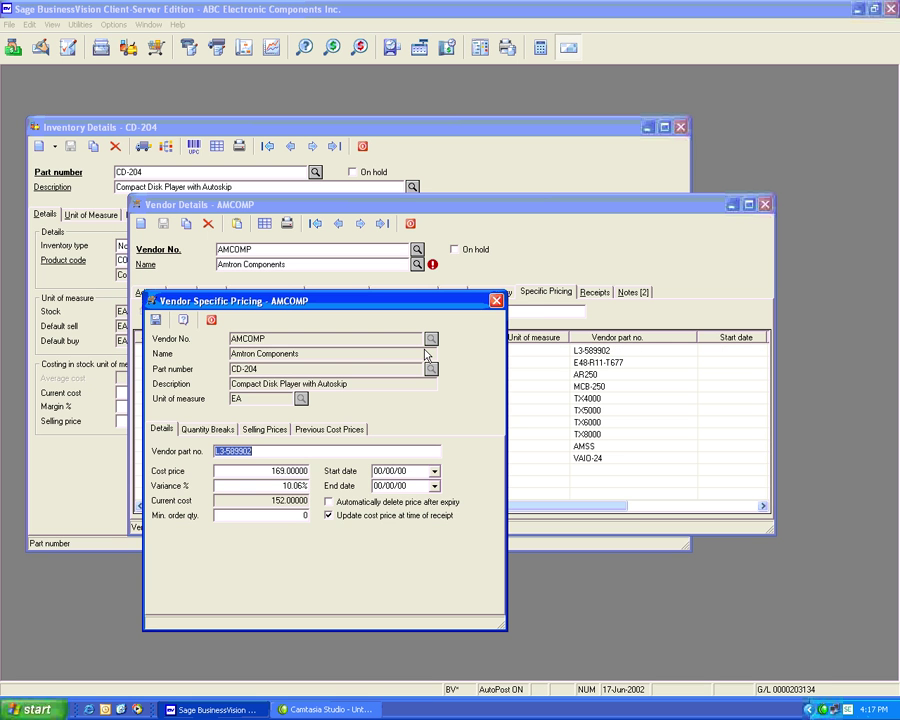
pyautogui.click(233, 431)
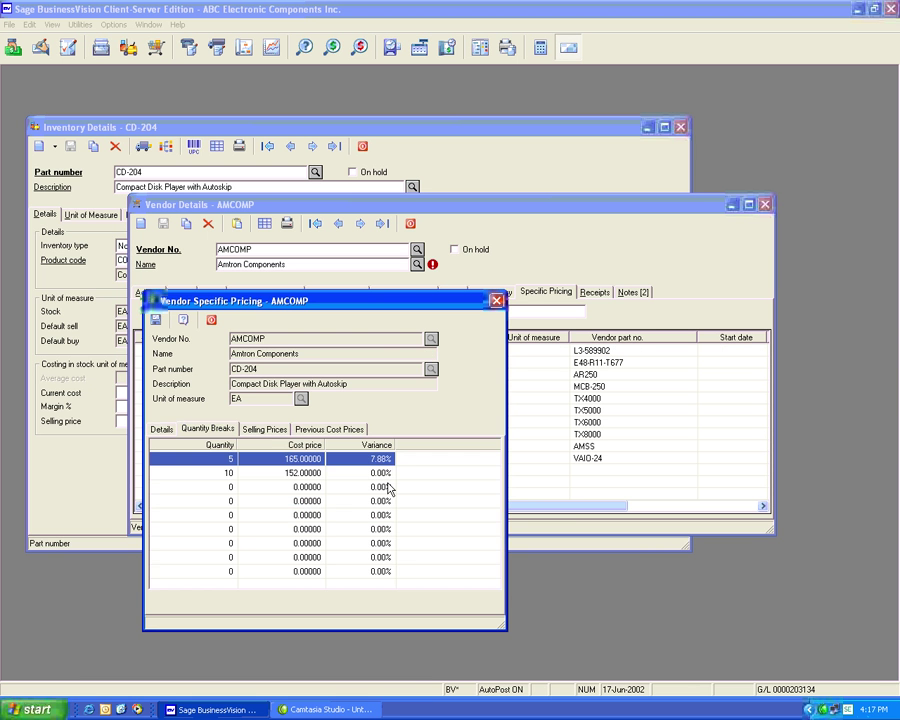
pyautogui.click(316, 474)
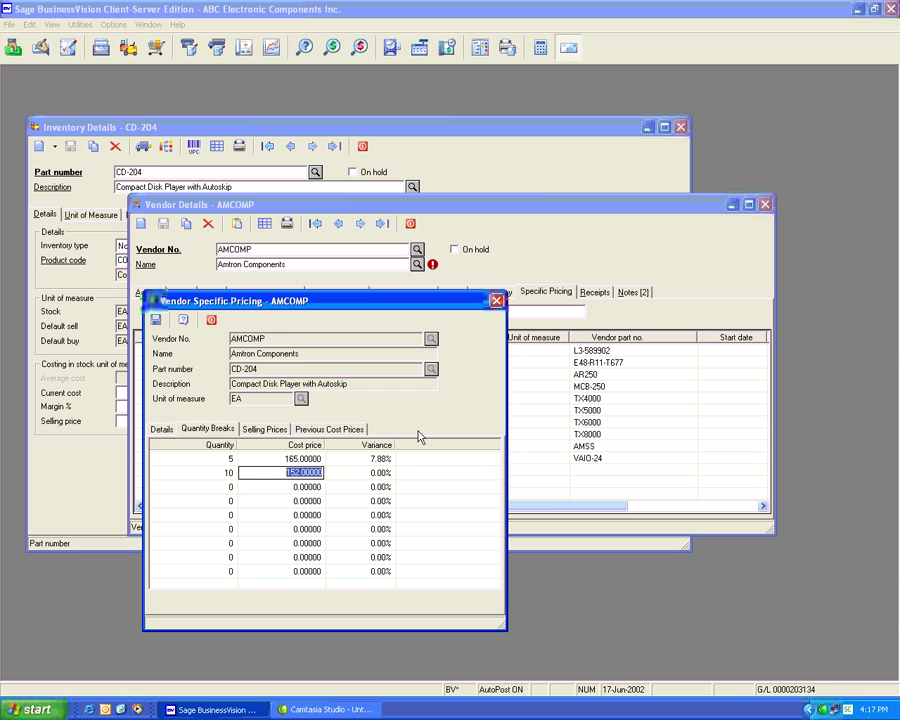
pyautogui.click(344, 430)
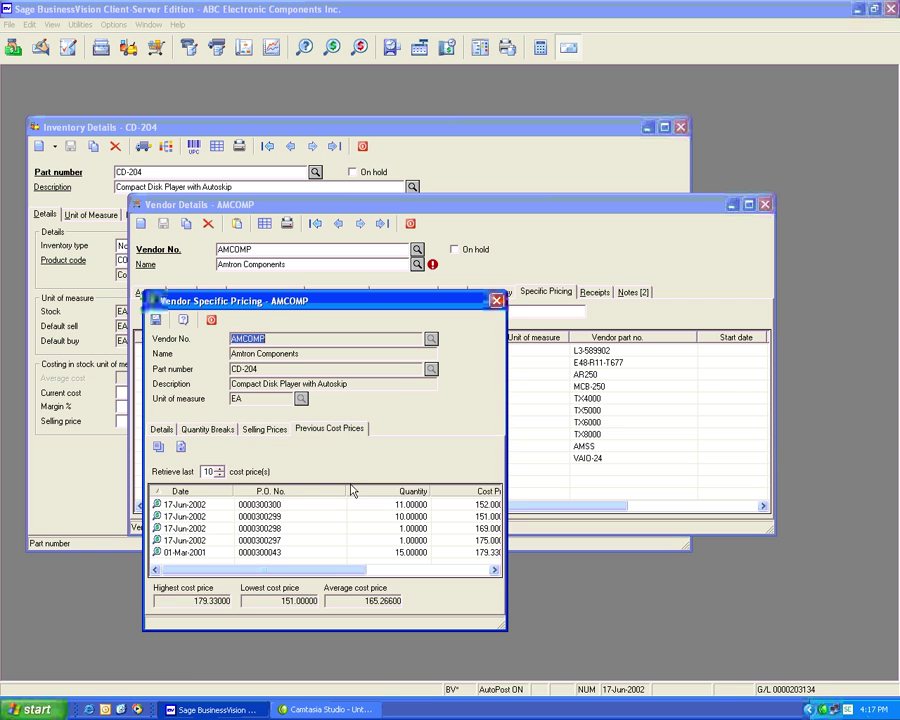
pyautogui.doubleClick(336, 505)
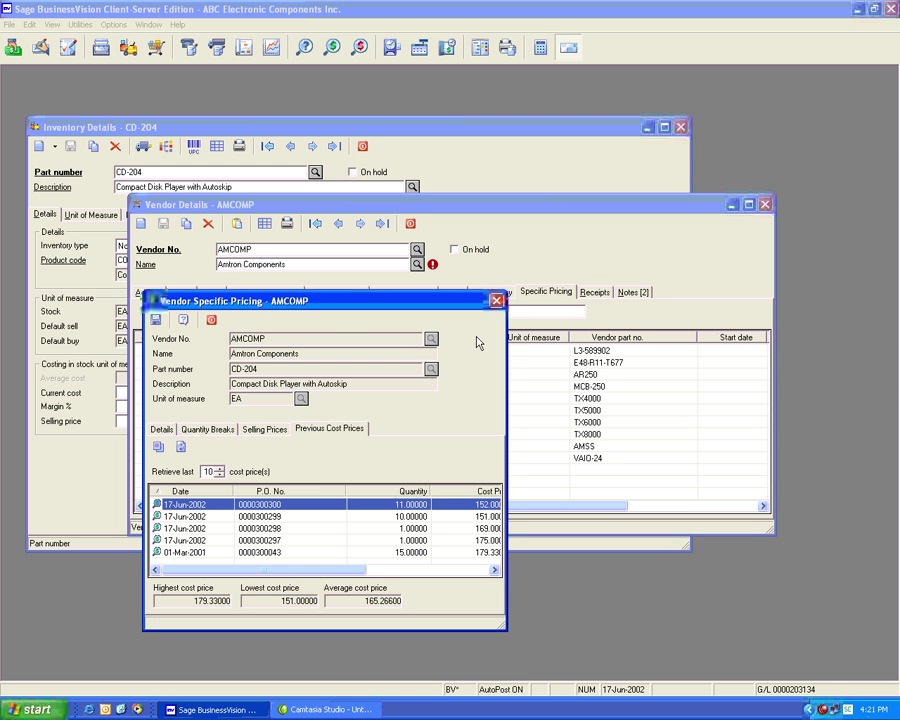
pyautogui.click(495, 302)
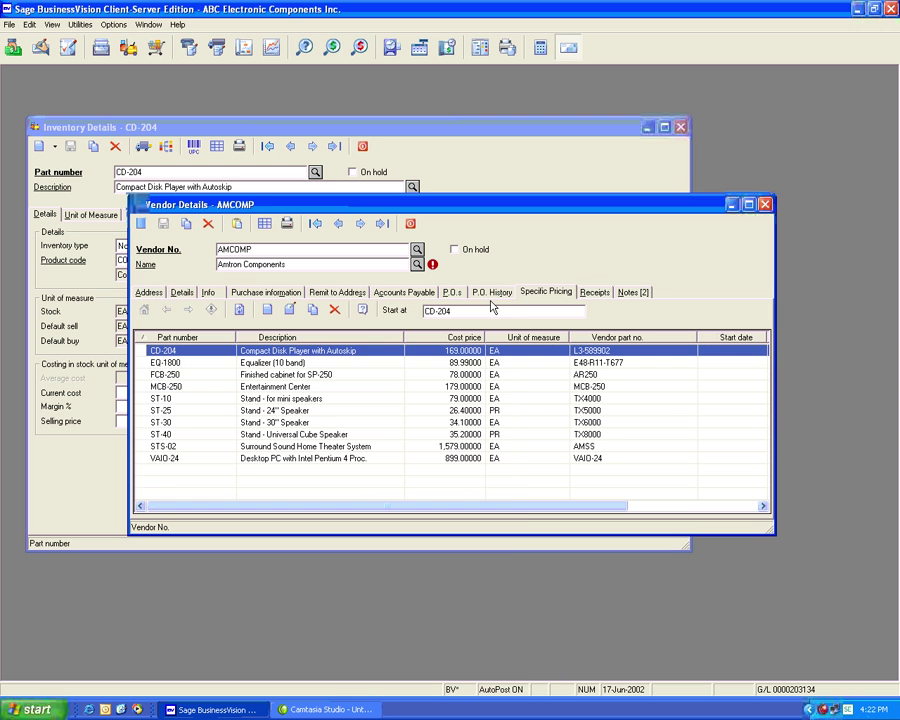
# Step: Copy AMCOMP's specific pricing to vendor BELL with the default copy options, overriding the prices of the target vendor
pyautogui.click(360, 226)
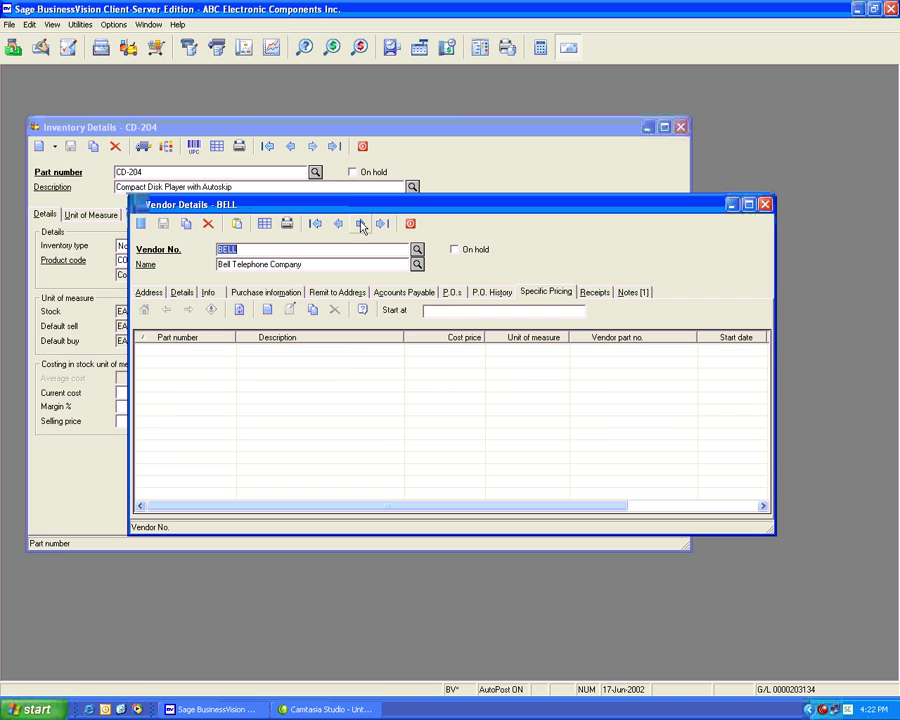
pyautogui.click(313, 310)
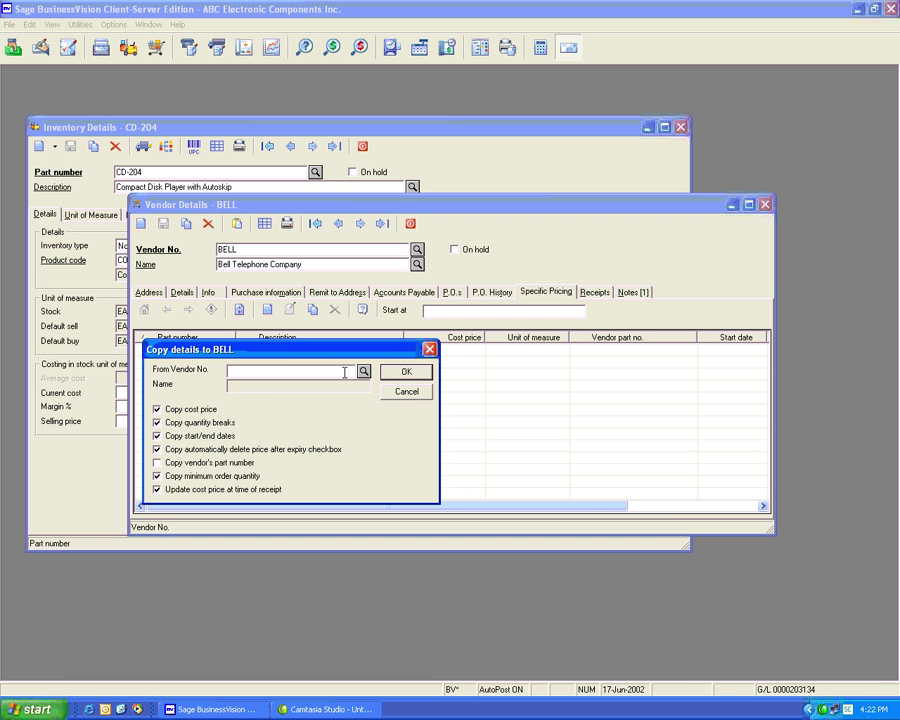
pyautogui.write('AMCOMP')
pyautogui.press('Tab')
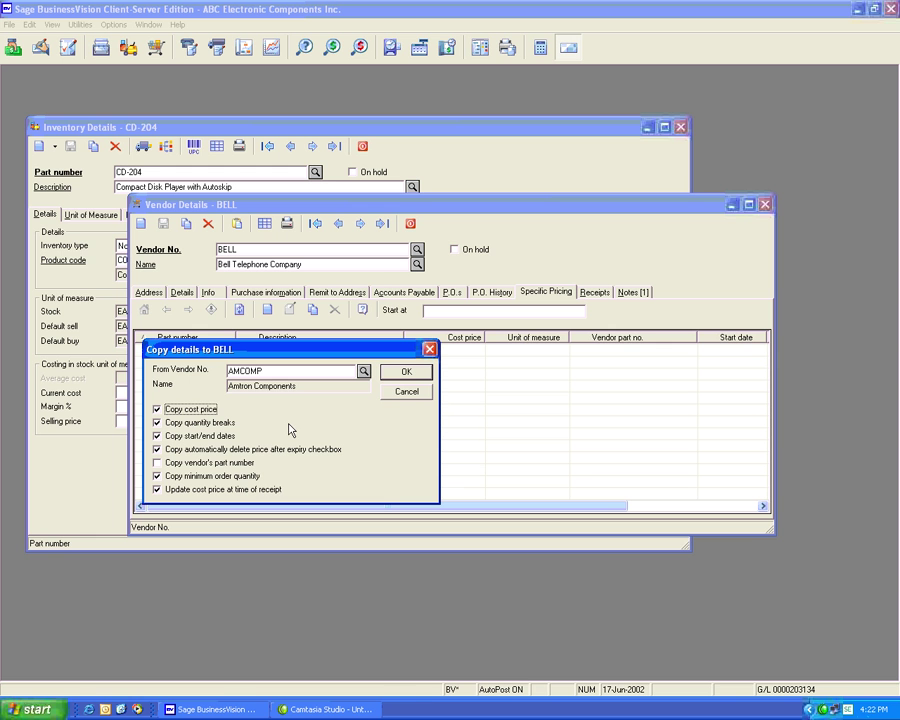
pyautogui.click(407, 375)
pyautogui.click(407, 374)
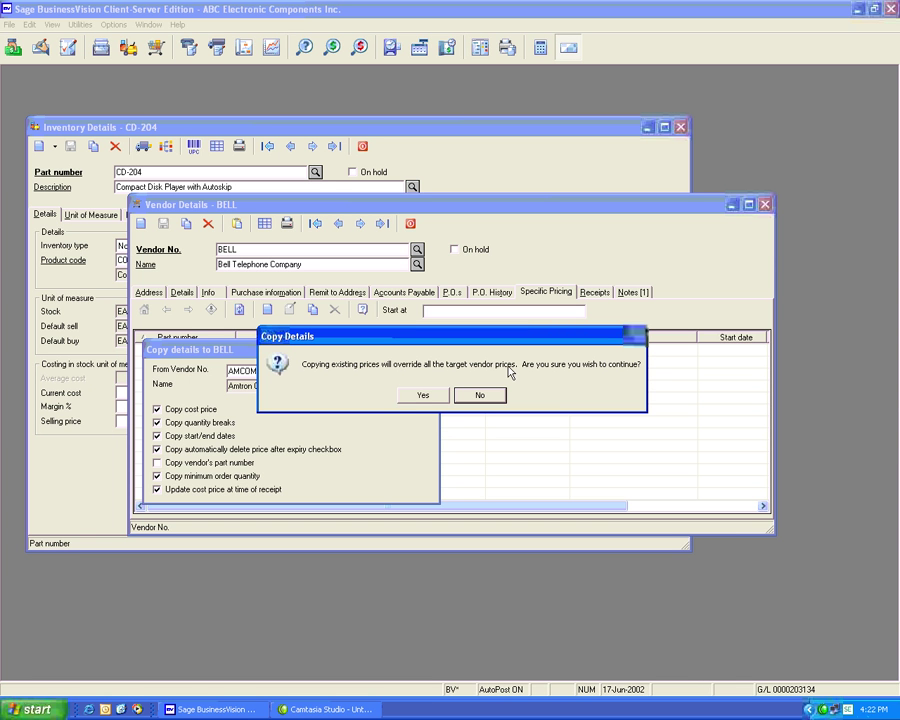
pyautogui.click(423, 395)
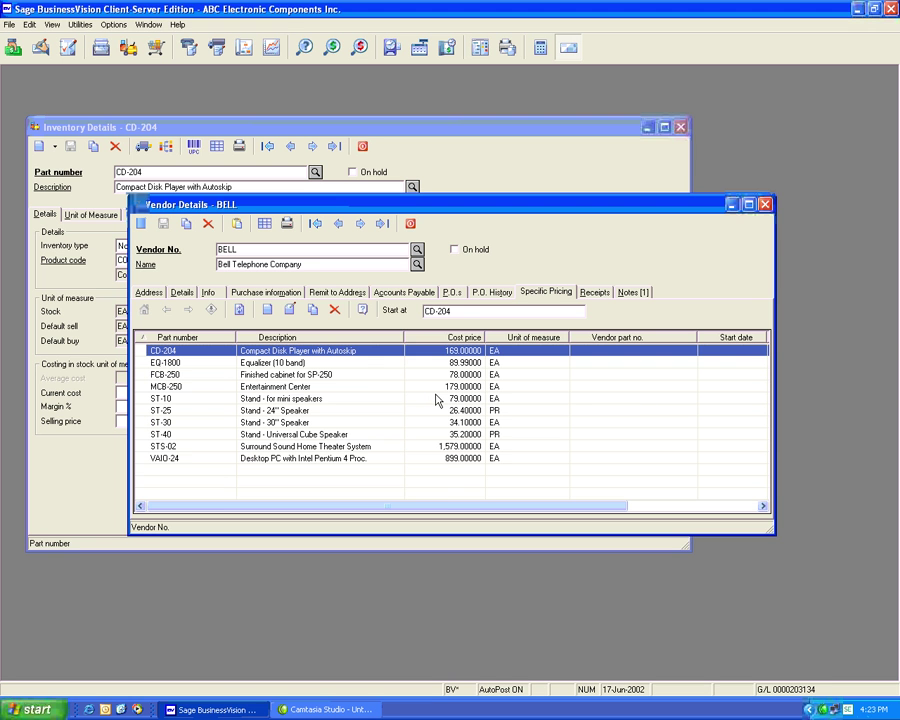
# Step: Check the copied quantity breaks in BELL's CD-204 pricing and enter BELL CD-204D as the vendor part number
pyautogui.doubleClick(359, 354)
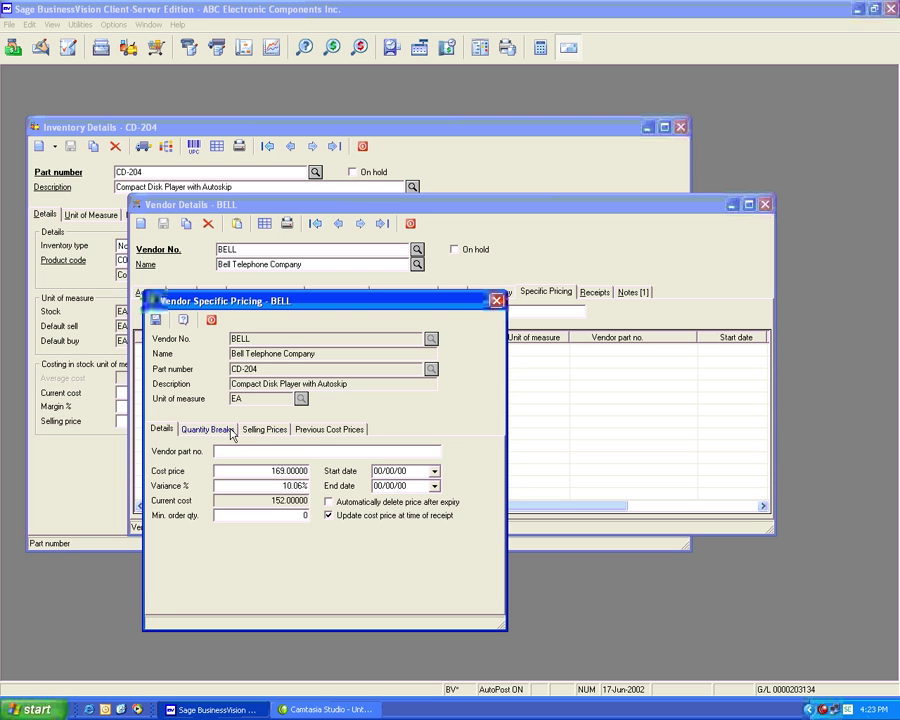
pyautogui.click(231, 430)
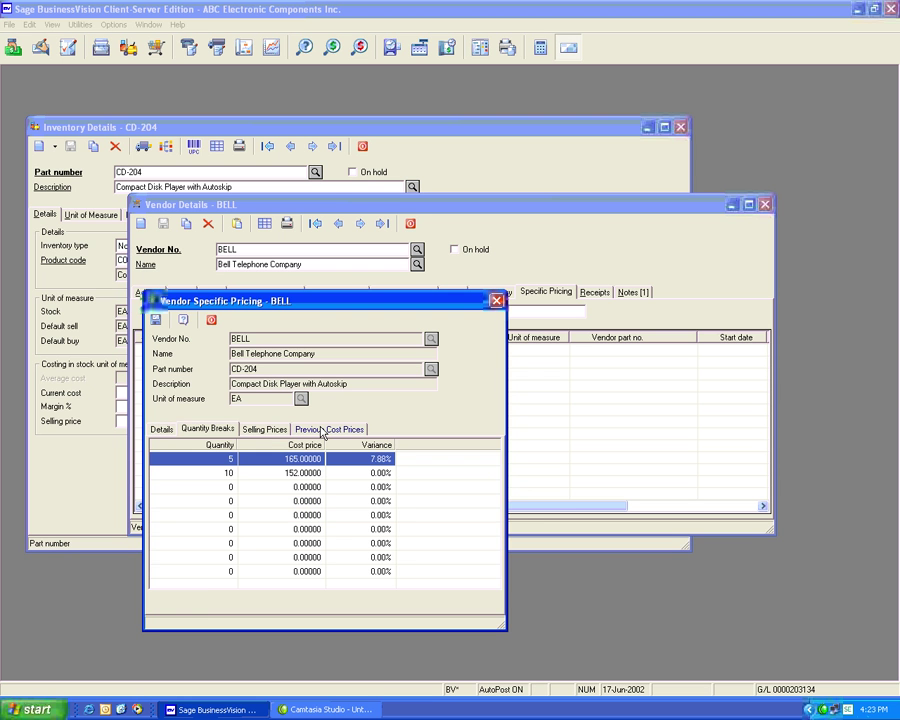
pyautogui.click(164, 427)
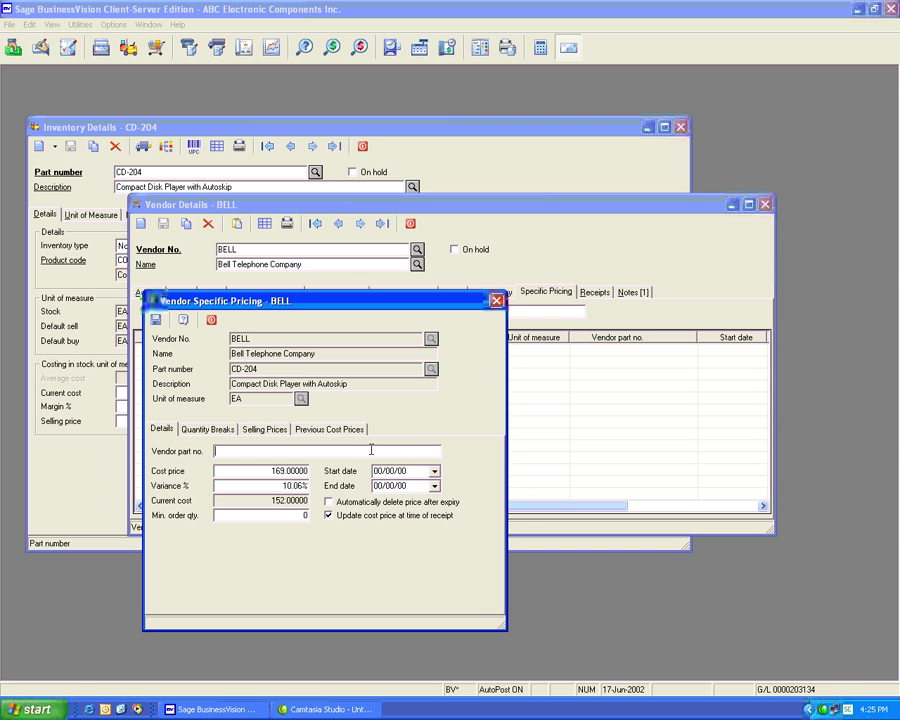
pyautogui.write('BELL CD-204D')
# Step: Set the start date of BELL's CD-204 pricing to 06/16/02 and the end date to 06/19/02, and save it
pyautogui.click(434, 471)
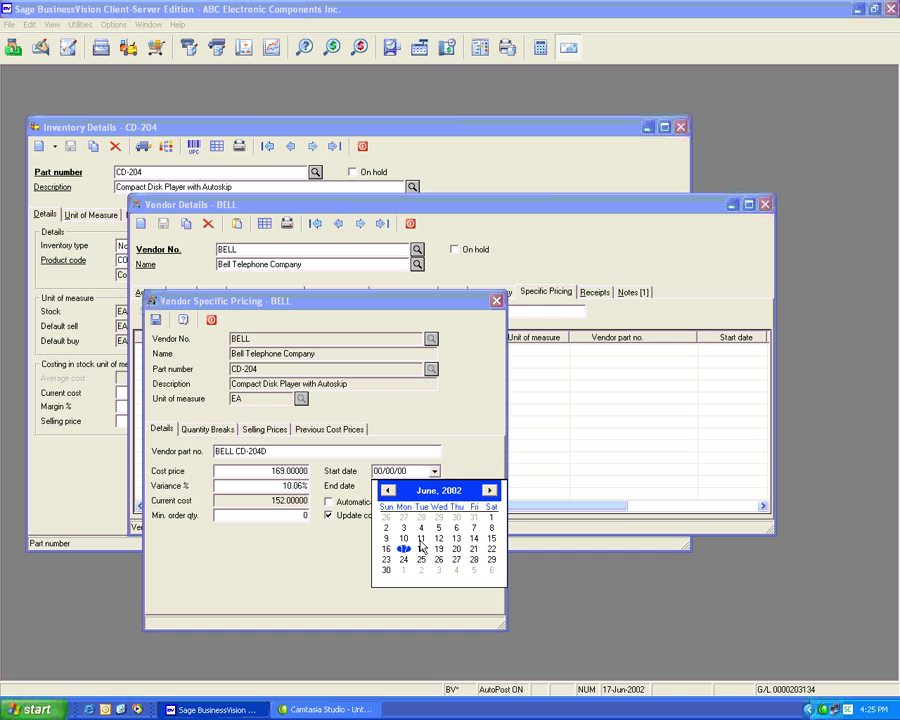
pyautogui.click(387, 551)
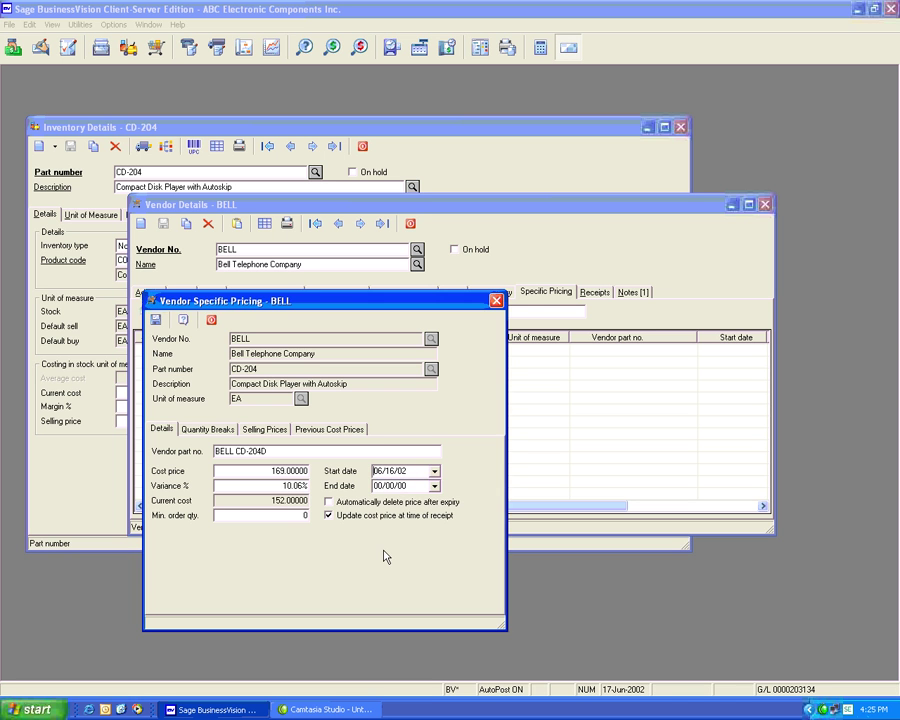
pyautogui.click(434, 486)
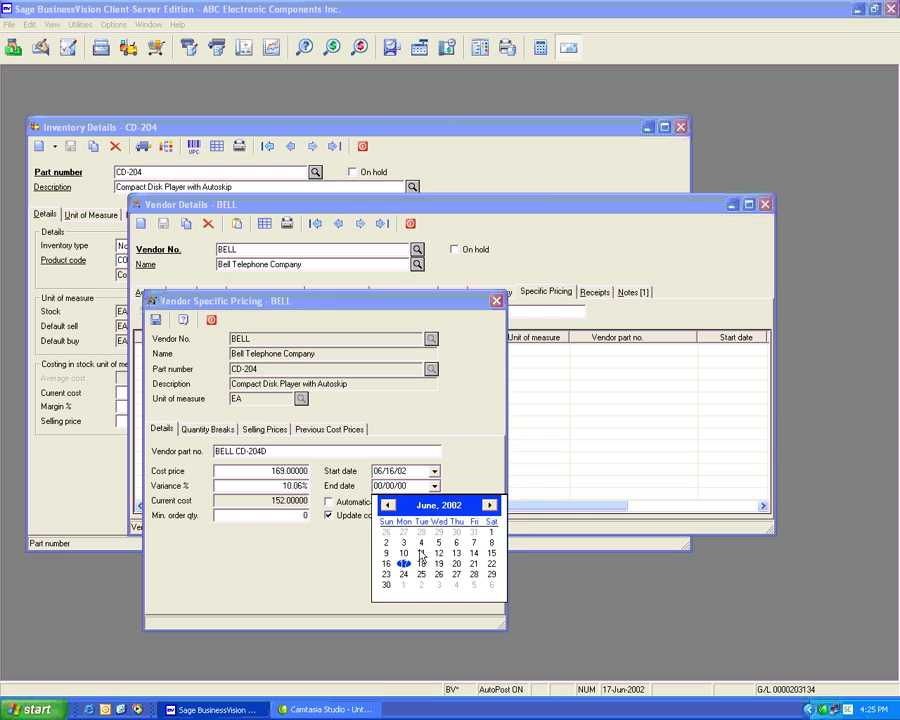
pyautogui.click(421, 564)
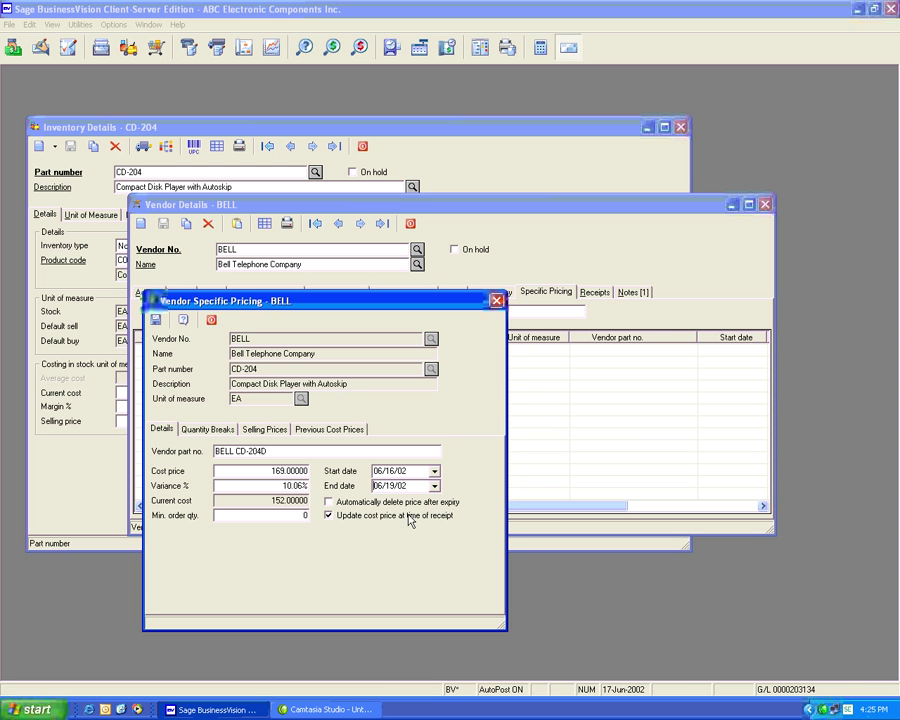
pyautogui.click(156, 322)
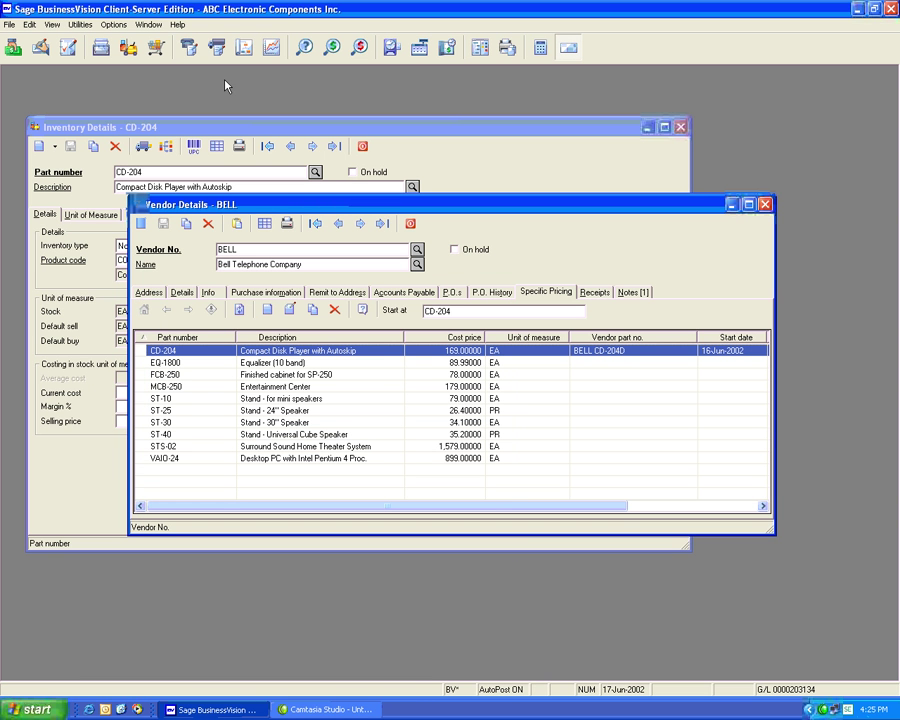
# Step: Create a purchase order for vendor BELL and add part CD-204 to it
pyautogui.click(217, 50)
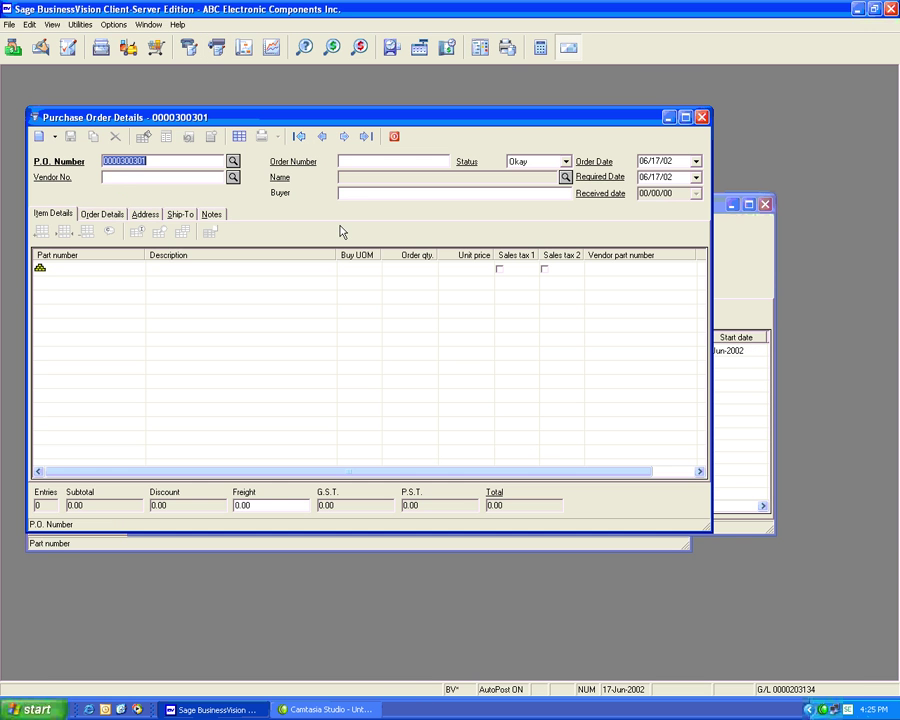
pyautogui.click(211, 178)
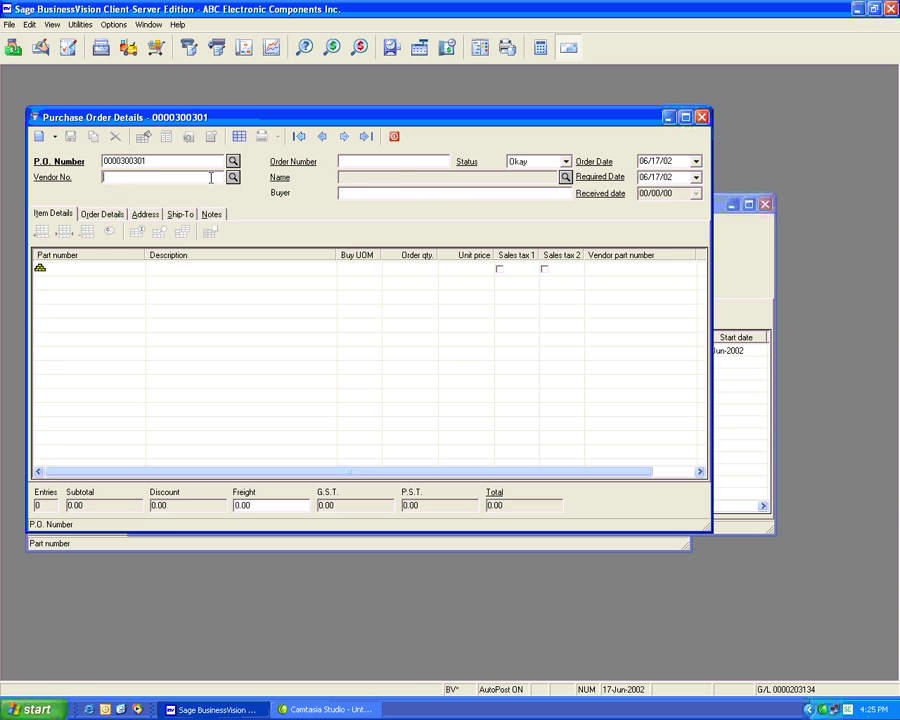
pyautogui.write('BELL')
pyautogui.click(129, 271)
pyautogui.write('CD204')
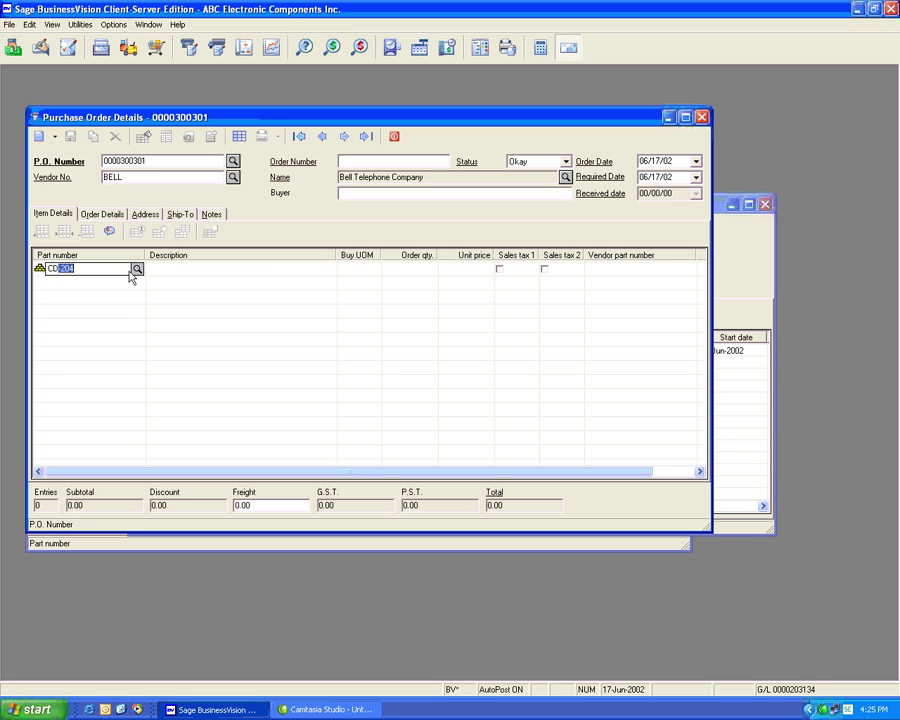
pyautogui.press('Tab')
pyautogui.press('Tab')
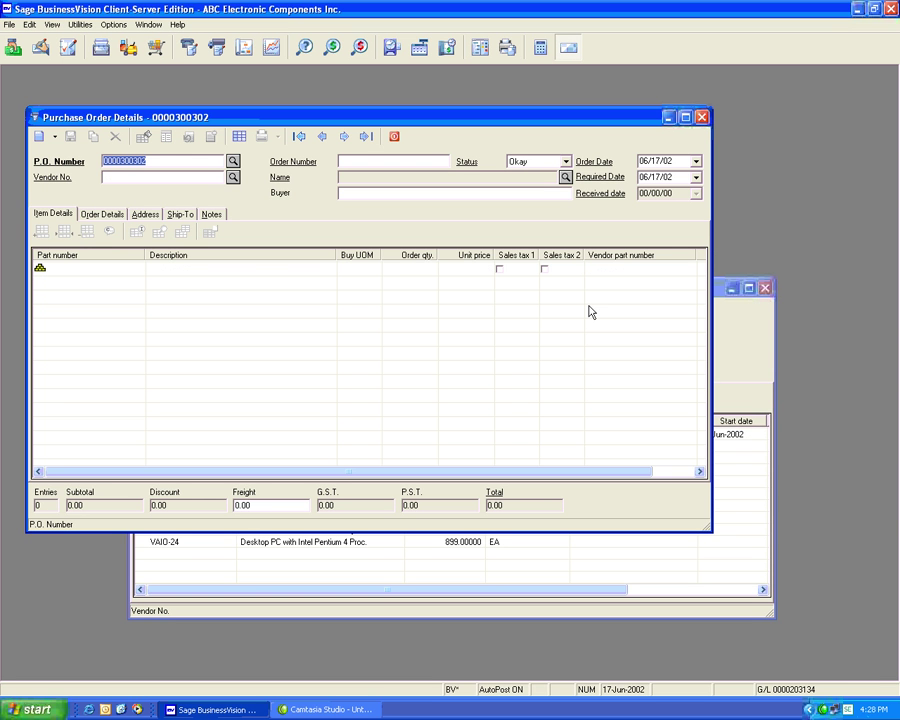
# Step: Set the order date of the new blank purchase order to 06/20/02
pyautogui.click(696, 161)
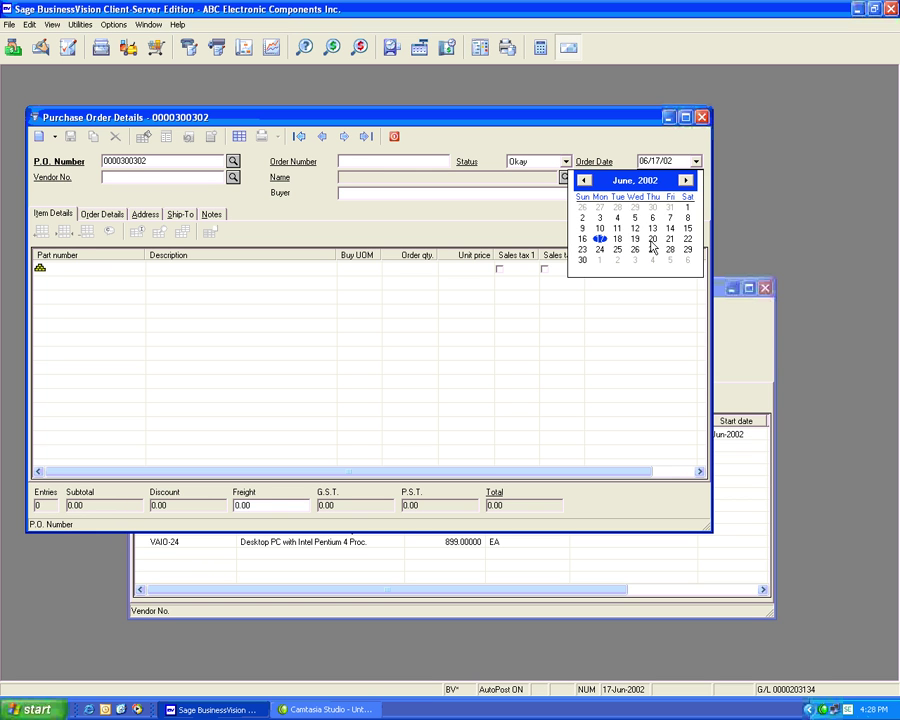
pyautogui.click(652, 239)
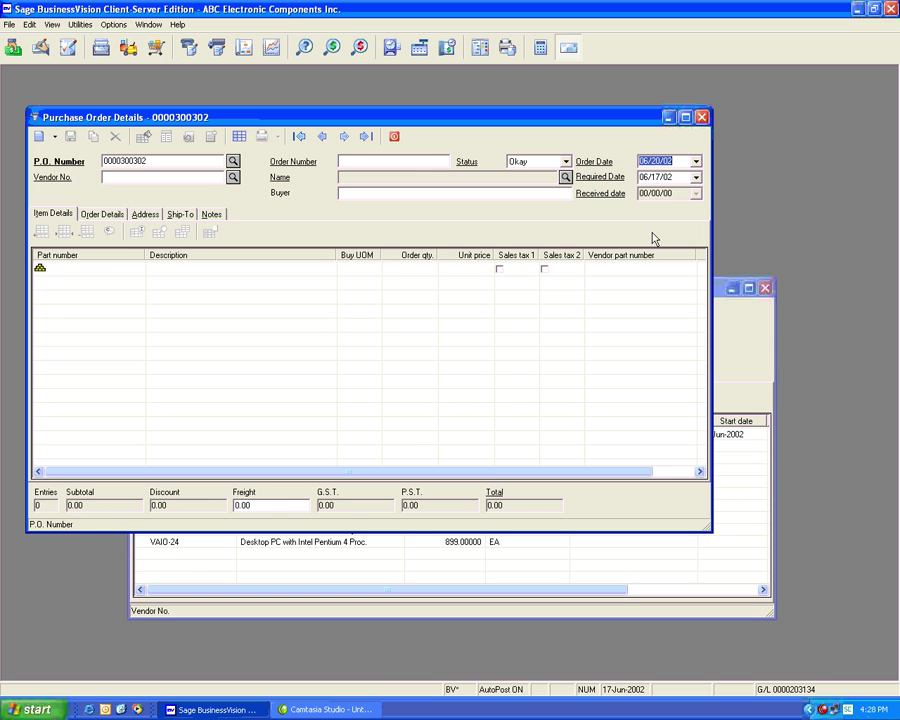
pyautogui.click(696, 177)
pyautogui.click(434, 398)
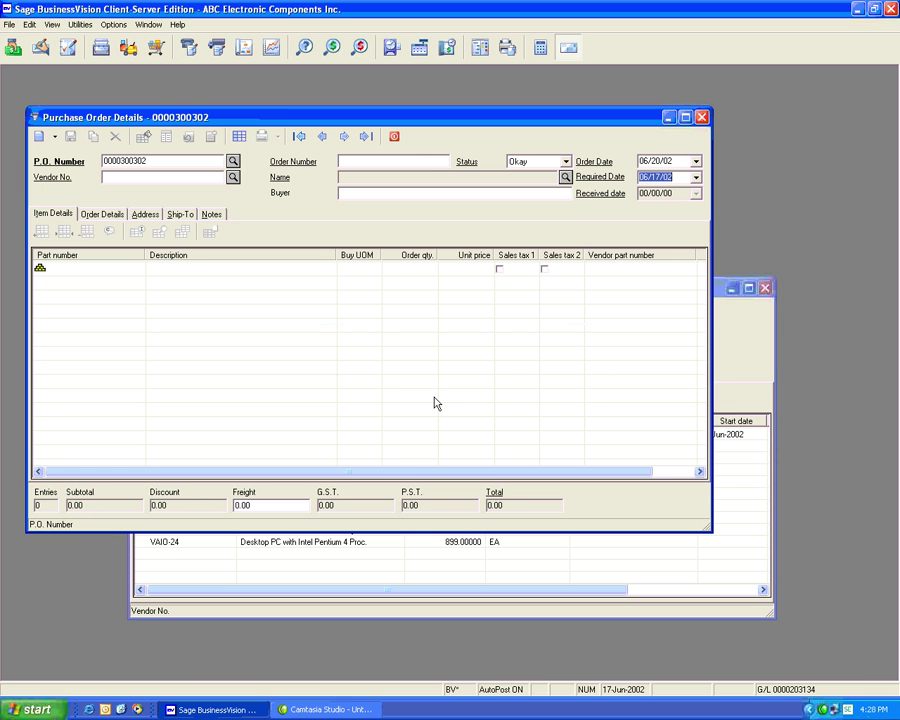
# Step: Set the purchase order's required date to 06/20/02 and its vendor number to BELL
pyautogui.click(696, 177)
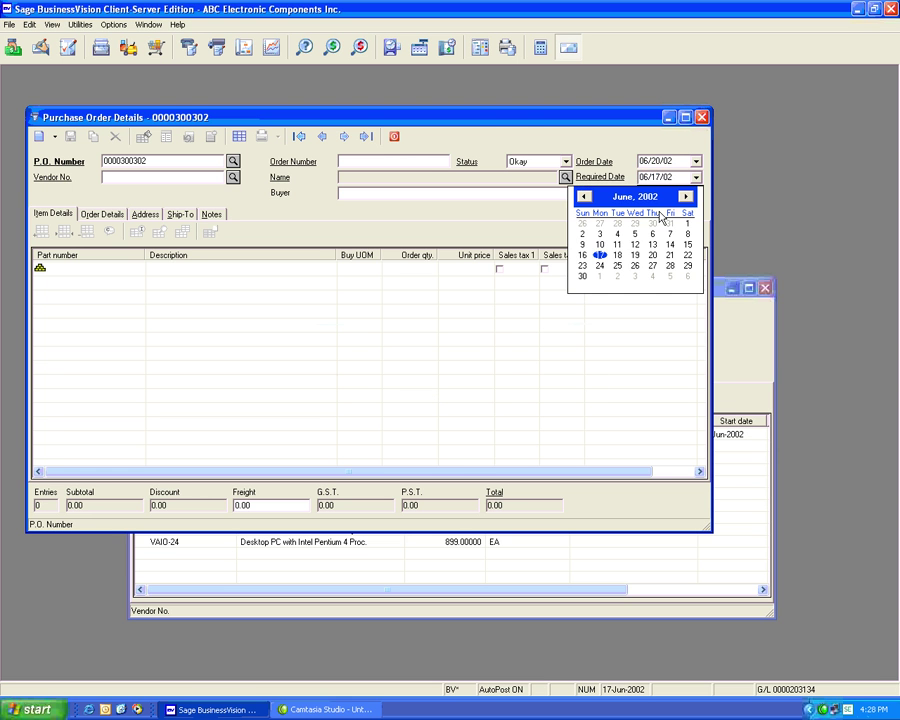
pyautogui.click(652, 255)
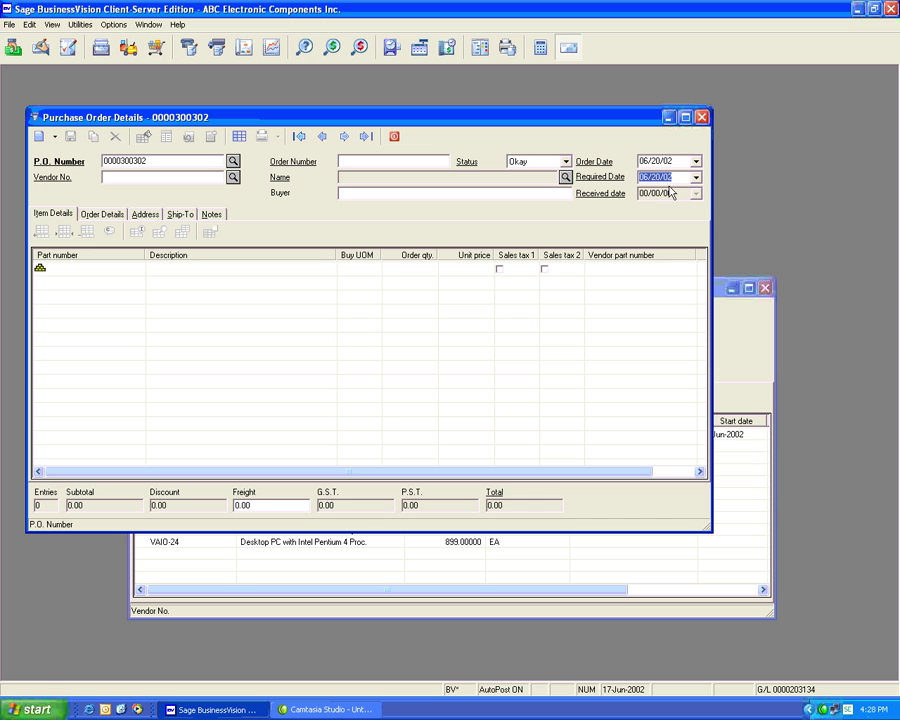
pyautogui.click(178, 176)
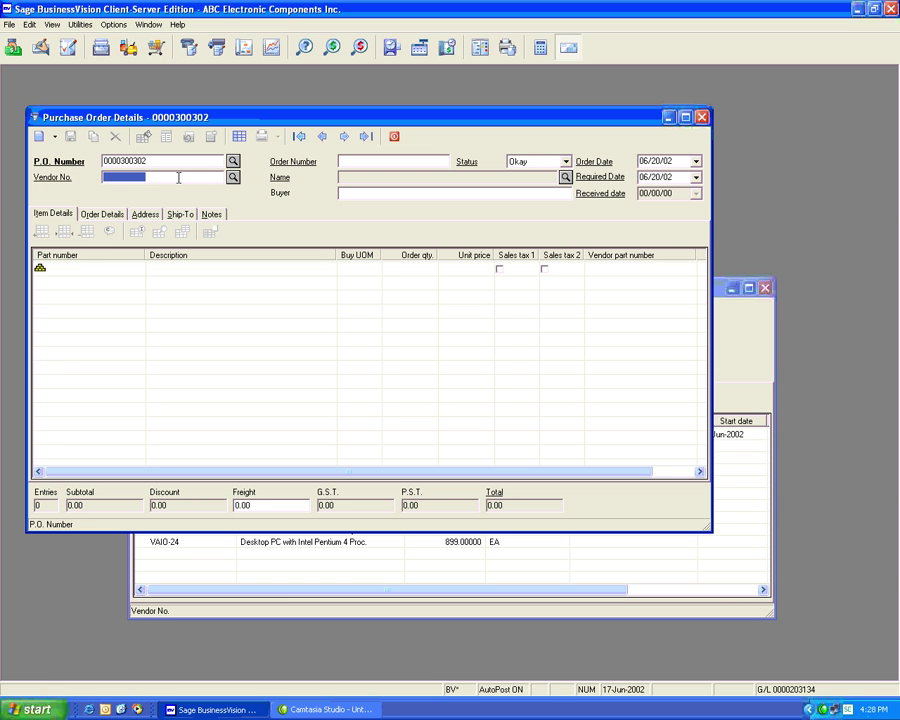
pyautogui.write('BELL')
# Step: Add part CD-204 to the purchase order dated 06/20/02 with an order quantity of 1
pyautogui.click(90, 270)
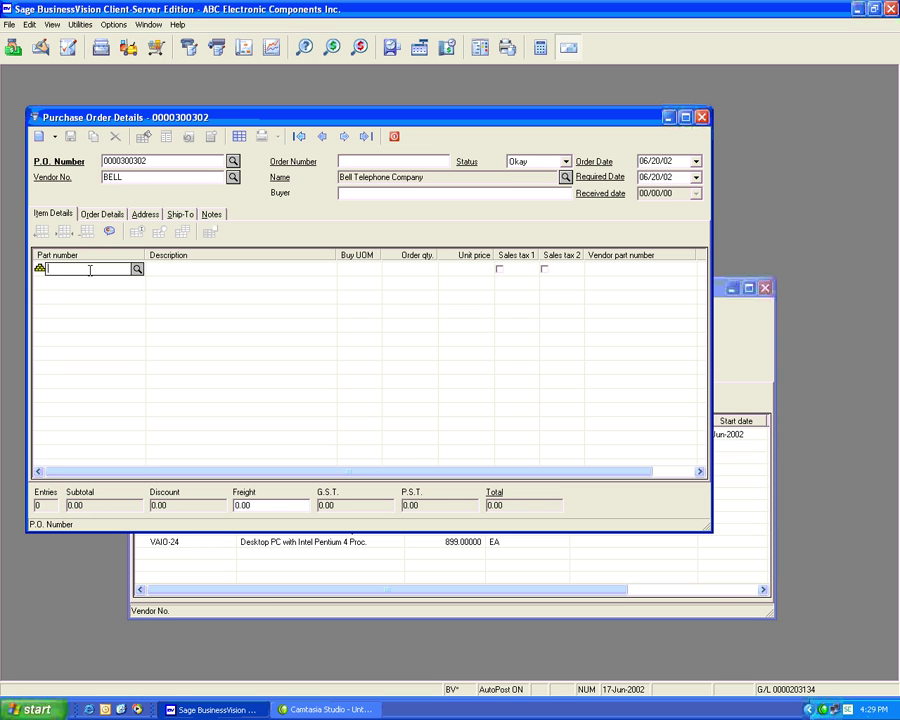
pyautogui.write('CD-204')
pyautogui.press('Tab')
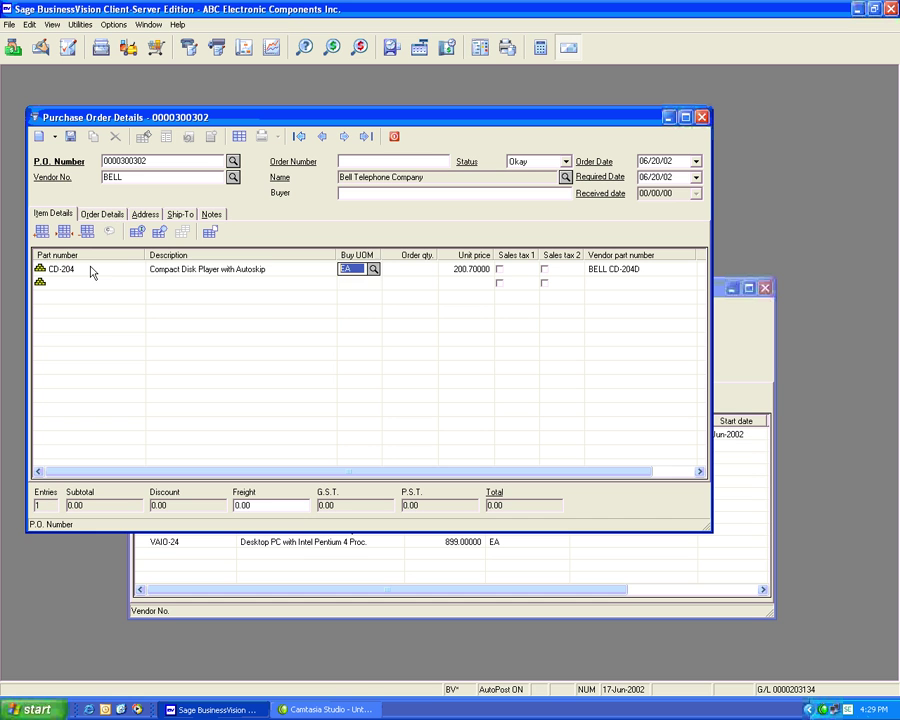
pyautogui.press('Tab')
pyautogui.write('1')
pyautogui.press('Tab')
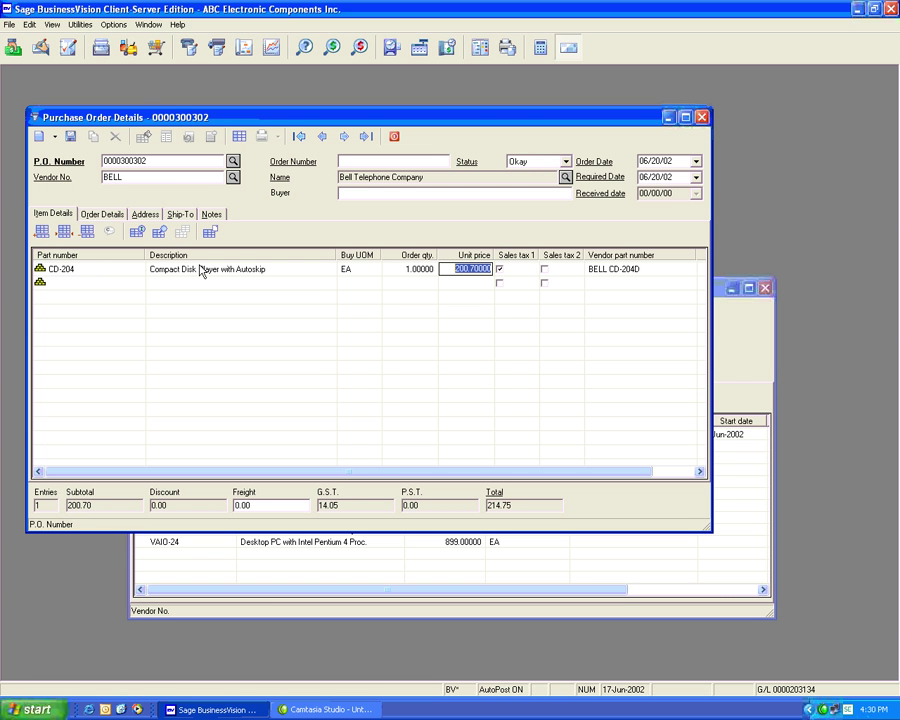
# Step: Remove the CD-204 line from the purchase order and set both the required and order dates to 06/19/02
pyautogui.click(88, 232)
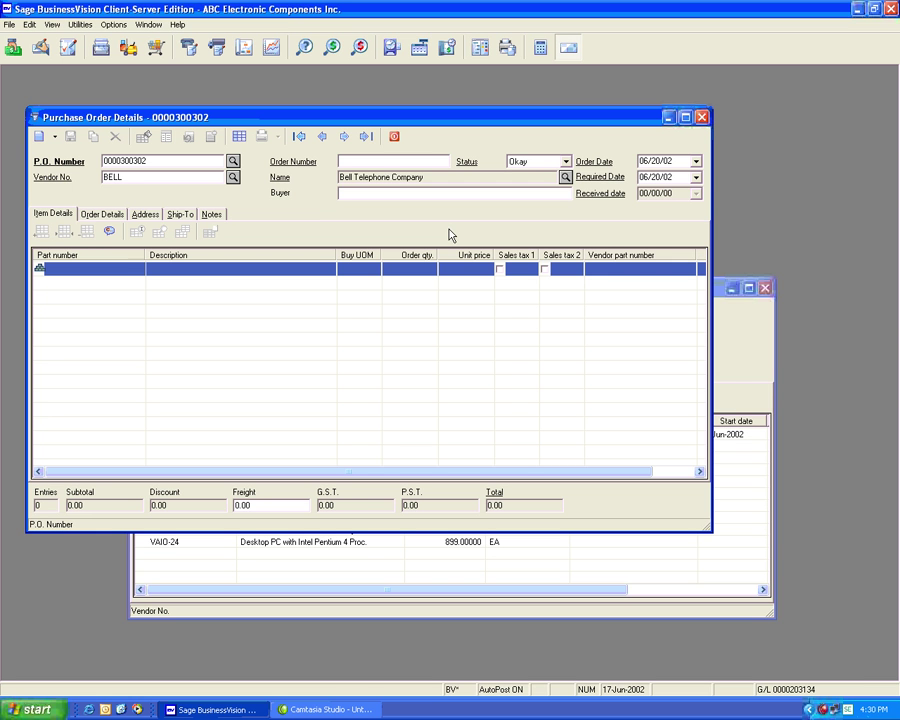
pyautogui.click(696, 177)
pyautogui.click(633, 255)
pyautogui.click(696, 161)
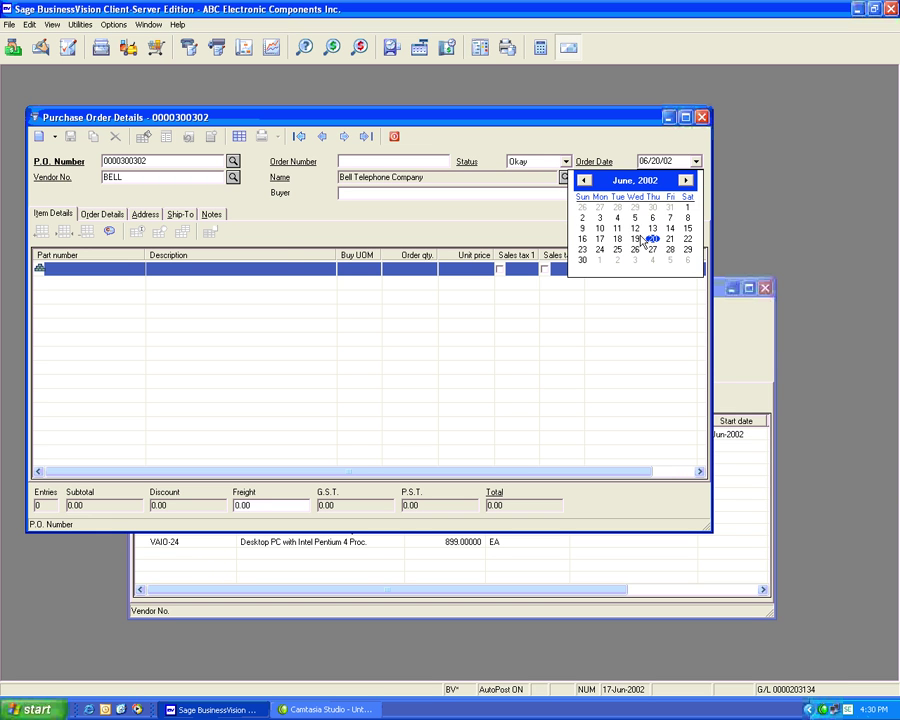
pyautogui.click(636, 238)
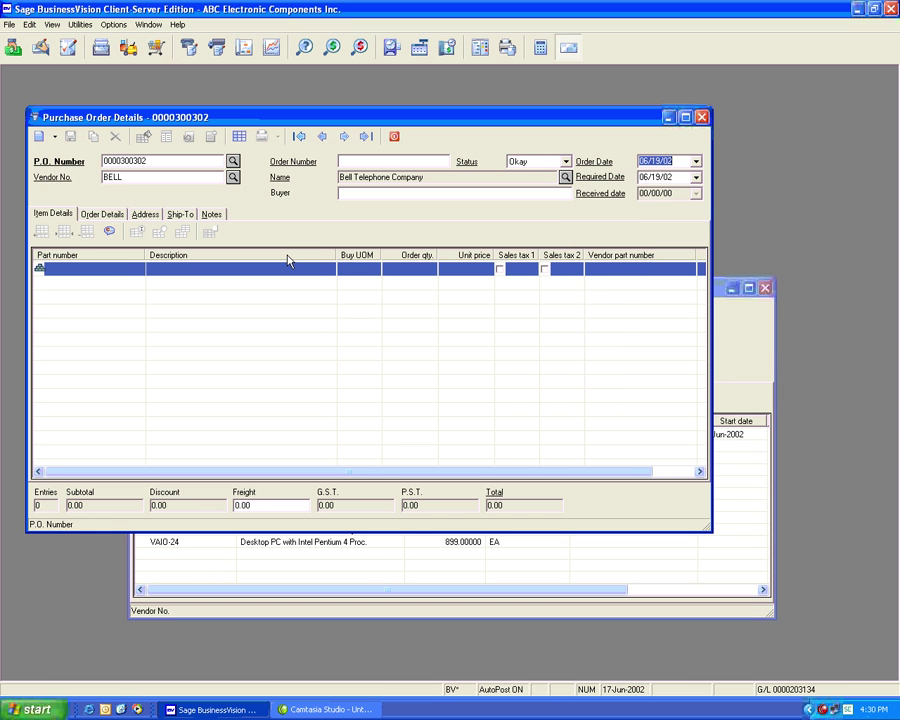
# Step: Add part CD-204 to the purchase order dated 06/19/02 to check BELL's date-limited price
pyautogui.click(127, 276)
pyautogui.press('Return')
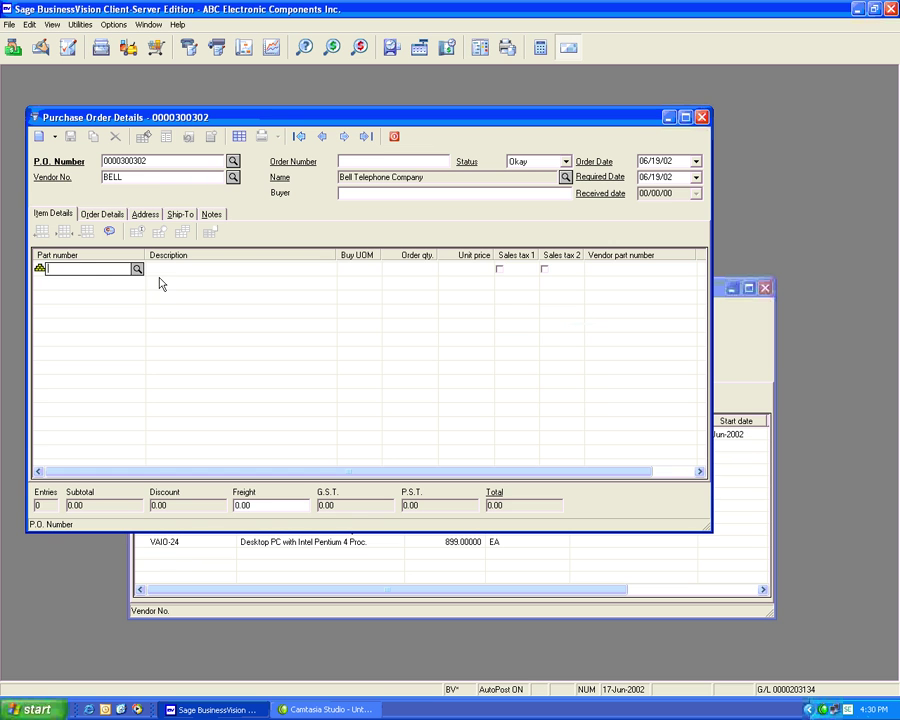
pyautogui.write('CD-204')
pyautogui.press('Tab')
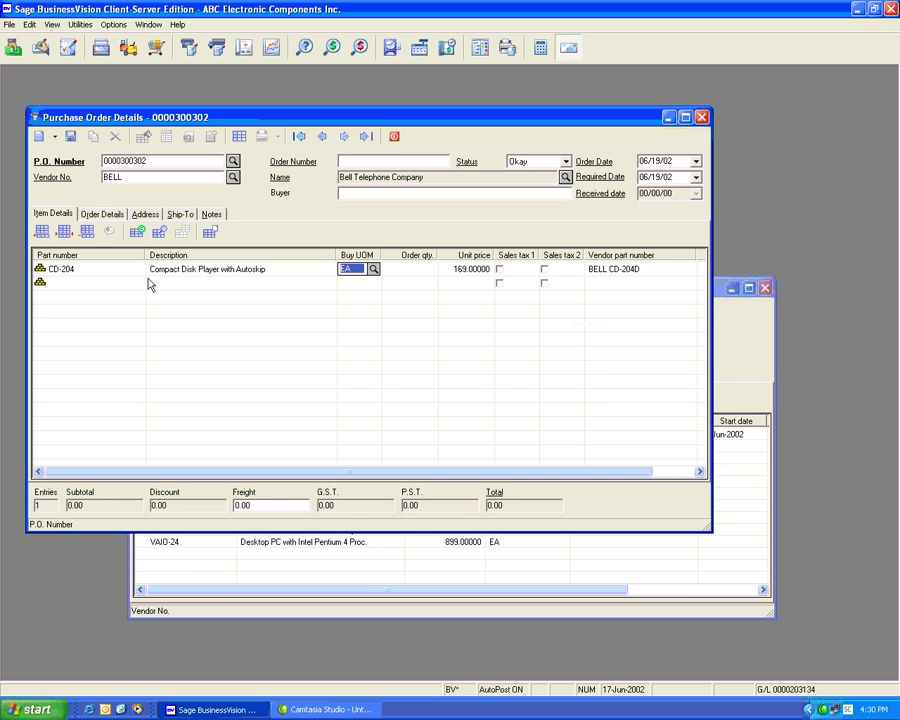
pyautogui.press('Tab')
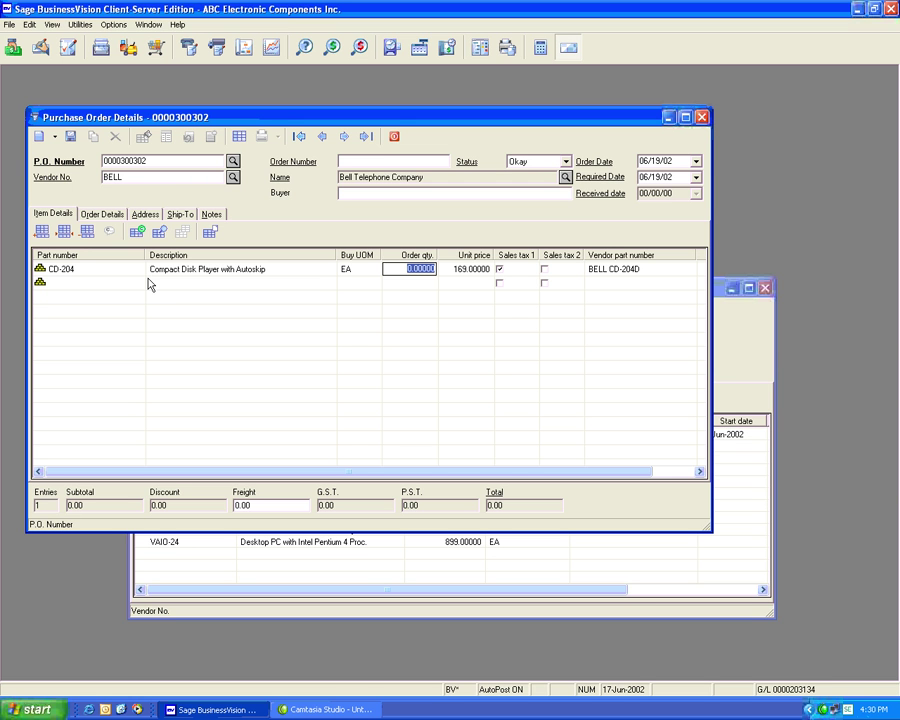
# Step: Close the purchase order without saving it and close BELL's vendor details
pyautogui.click(395, 137)
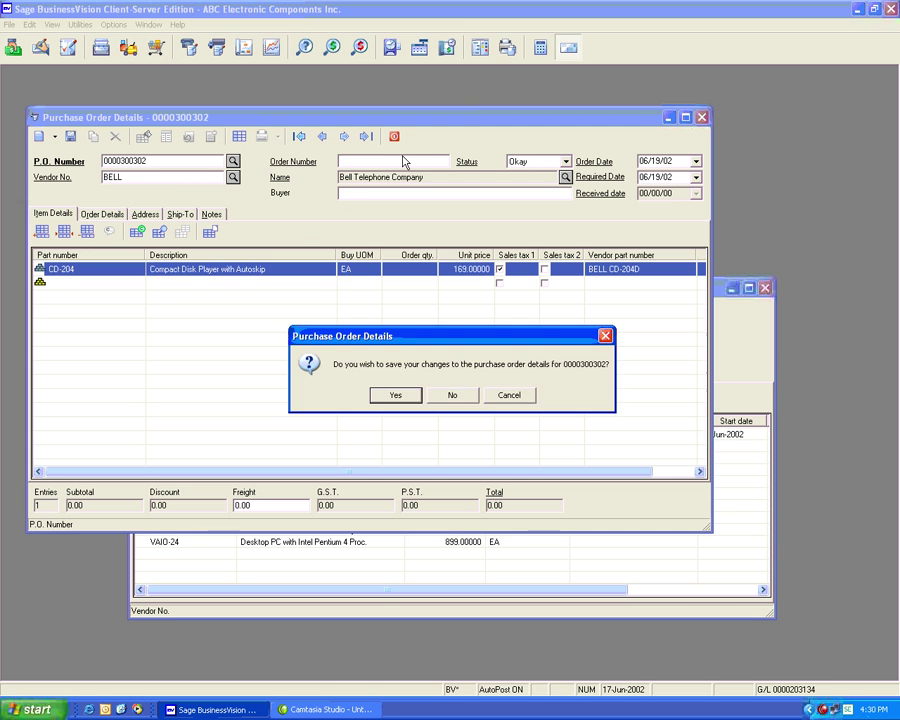
pyautogui.click(466, 396)
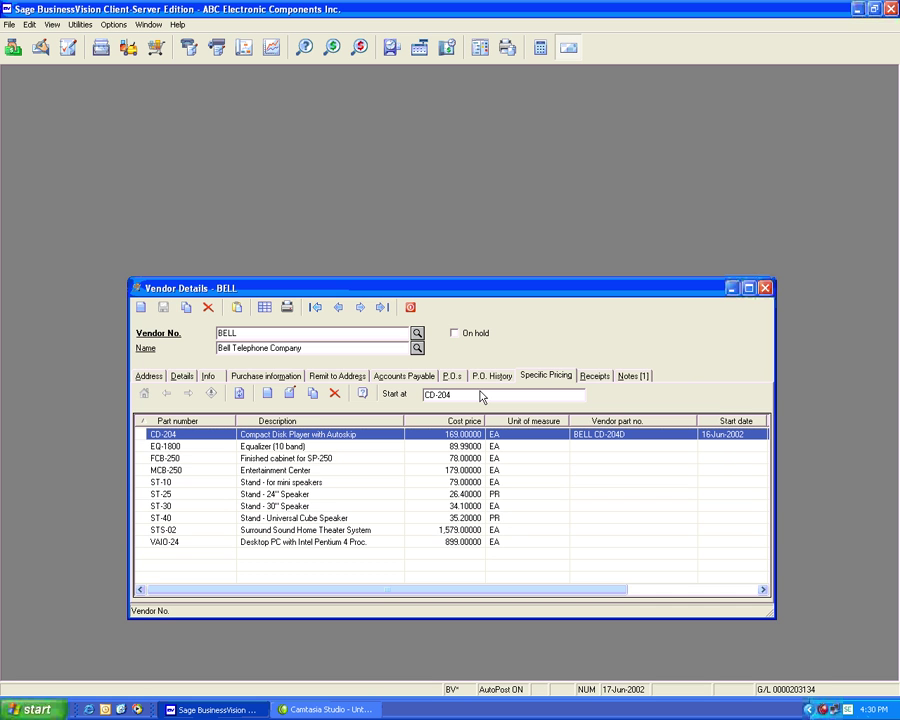
pyautogui.click(765, 289)
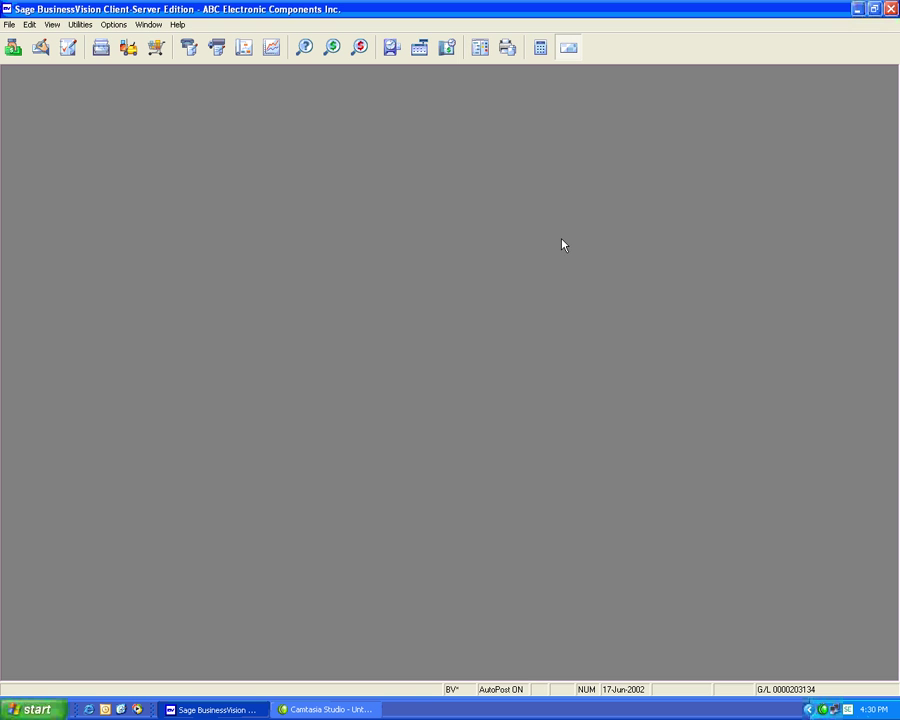
# Step: Open the inventory details of part CD-204 and view its vendor pricing
pyautogui.click(128, 49)
pyautogui.write('CD-204')
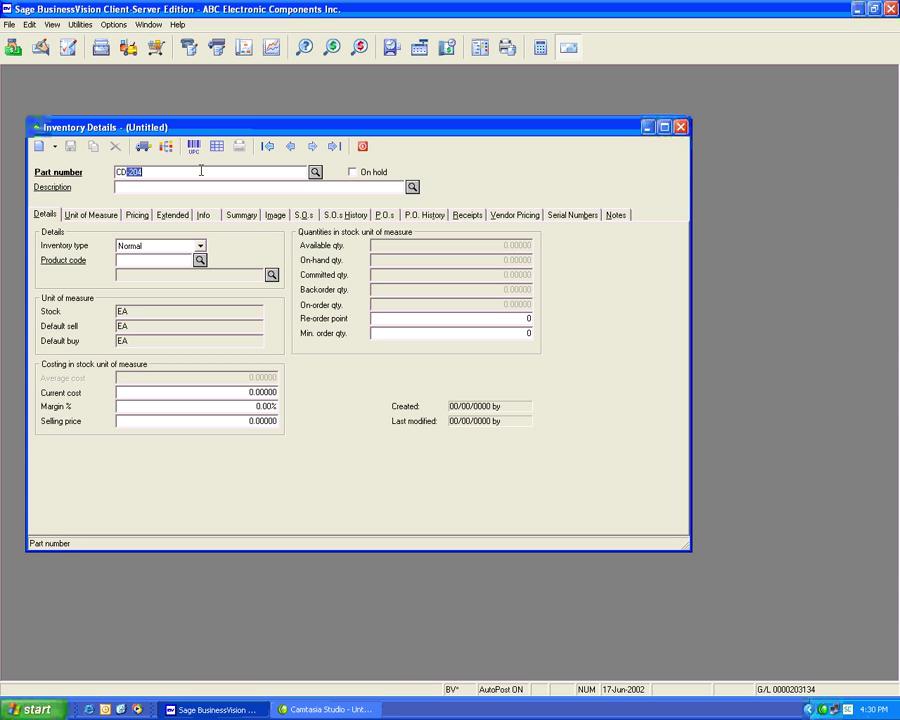
pyautogui.click(218, 186)
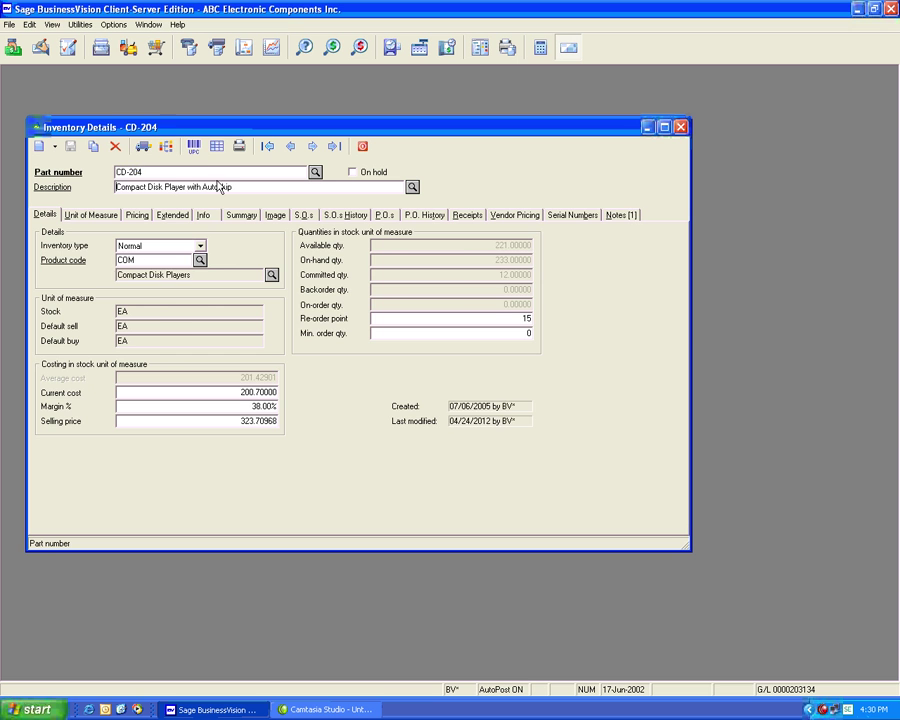
pyautogui.click(514, 214)
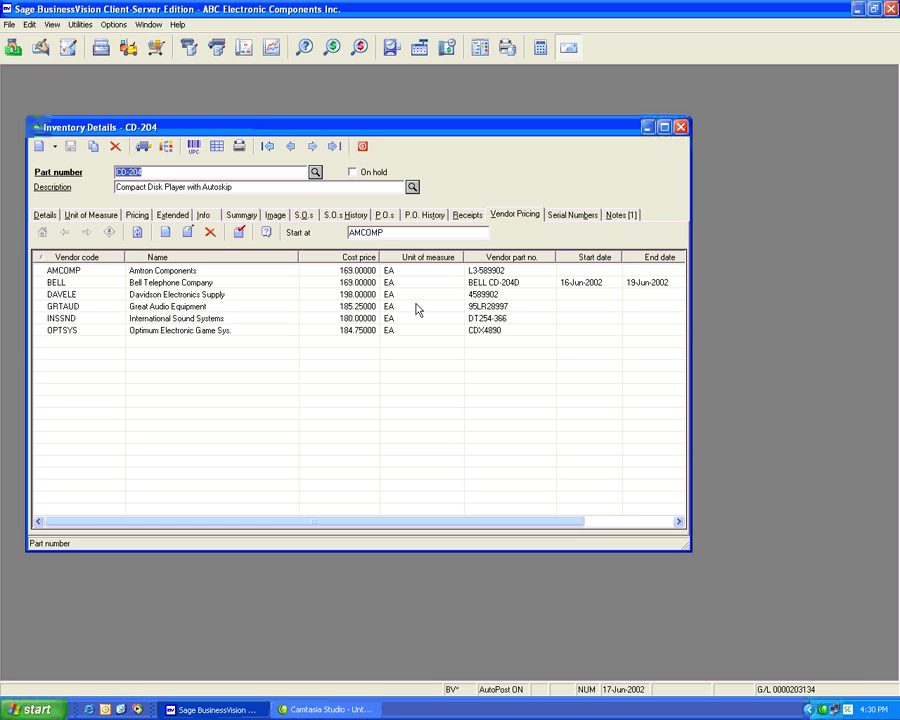
# Step: Open AMCOMP's pricing record for CD-204 to view its details, and close it and the inventory details
pyautogui.click(207, 271)
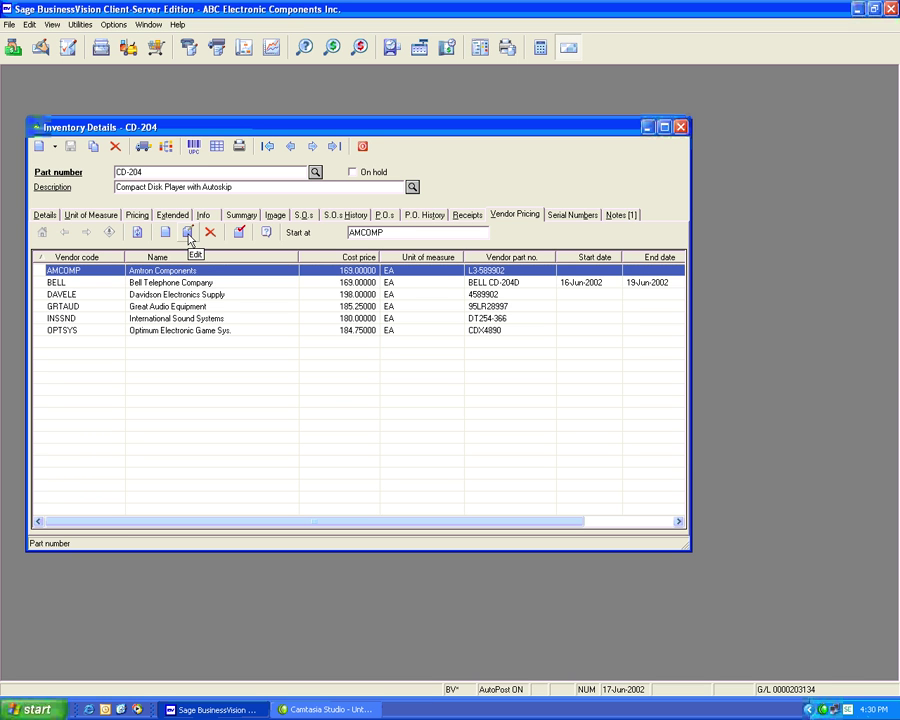
pyautogui.click(188, 233)
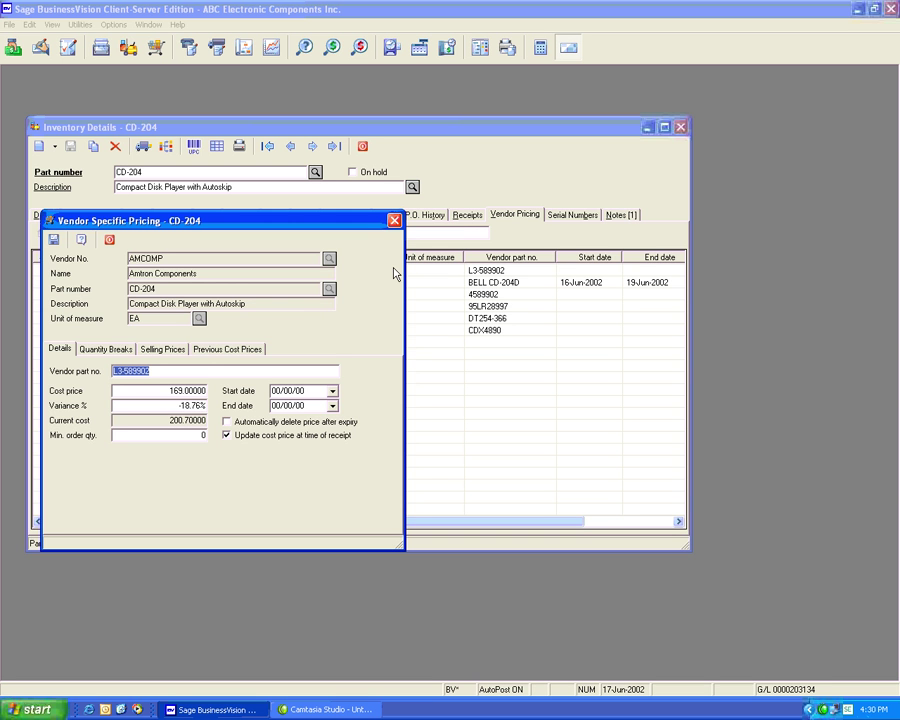
pyautogui.click(394, 221)
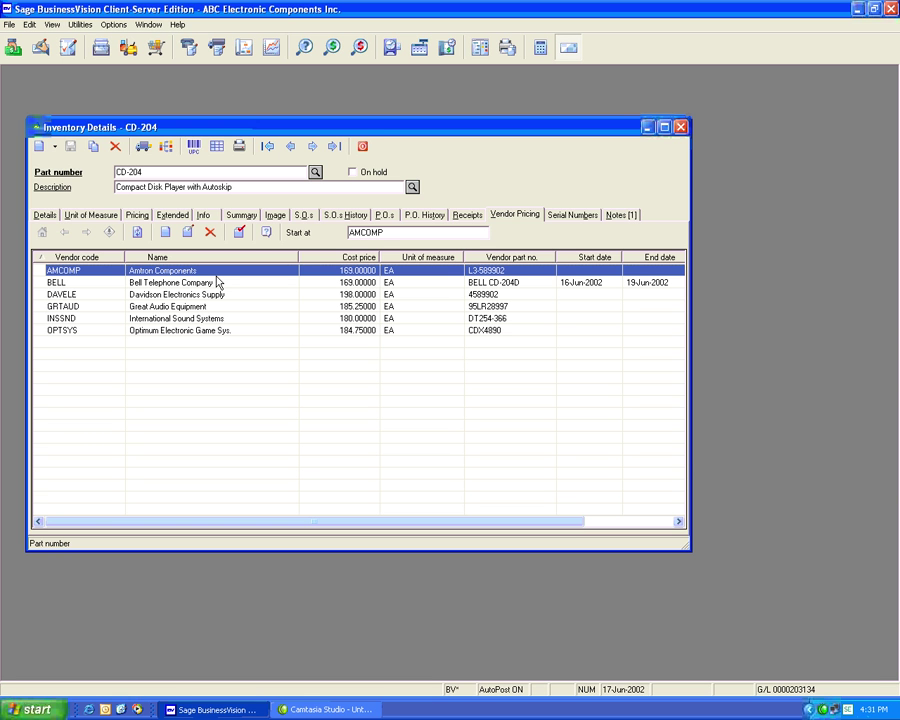
pyautogui.click(362, 147)
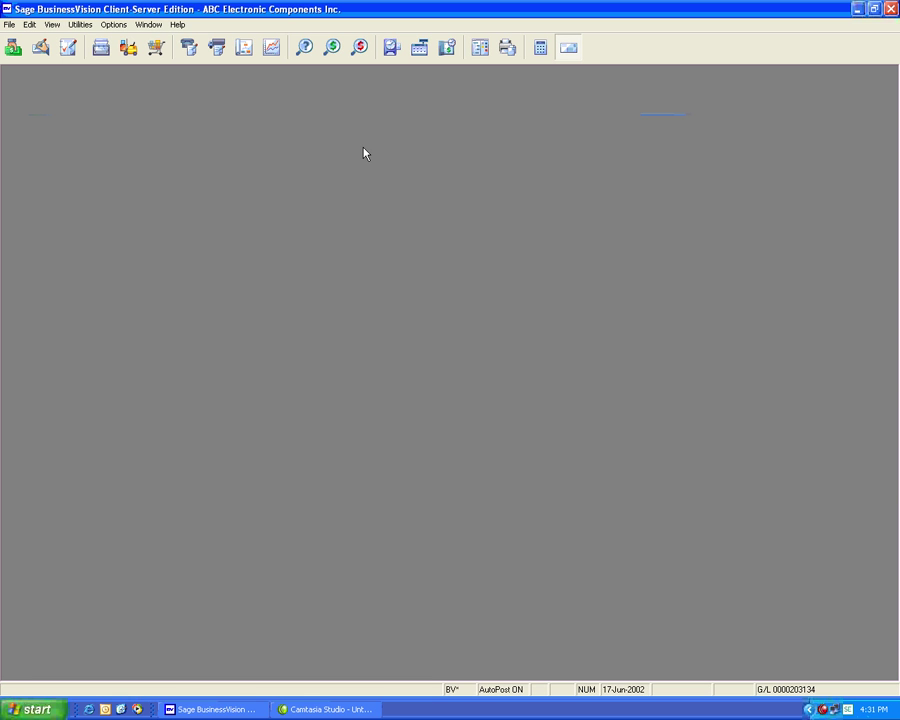
# Step: Open the Vendor Specific Pricing utility and toggle the list between vendor and part number order, ending with part number order
pyautogui.click(80, 25)
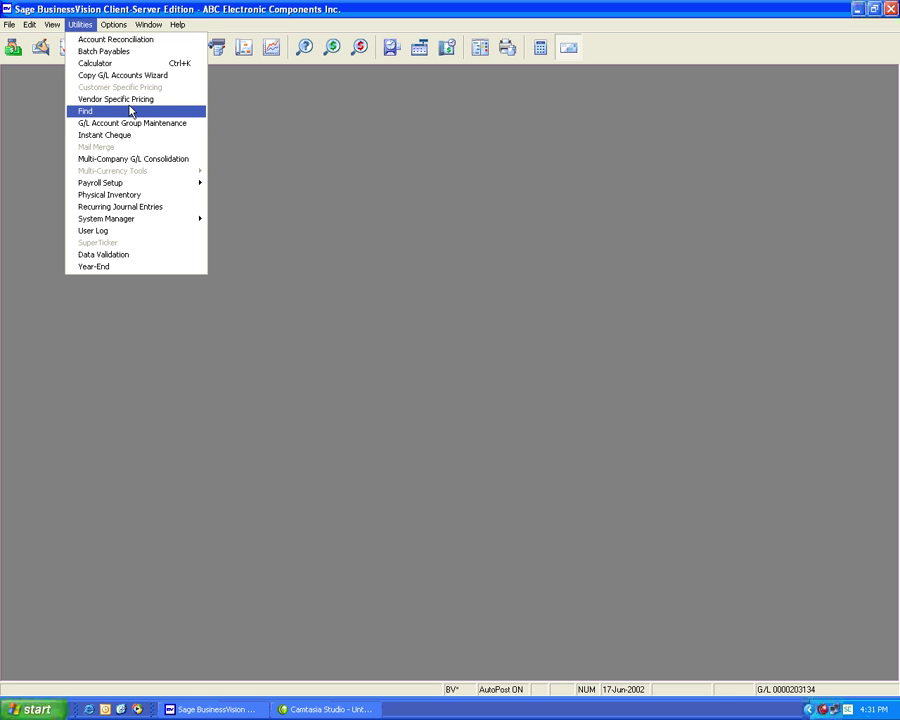
pyautogui.click(129, 100)
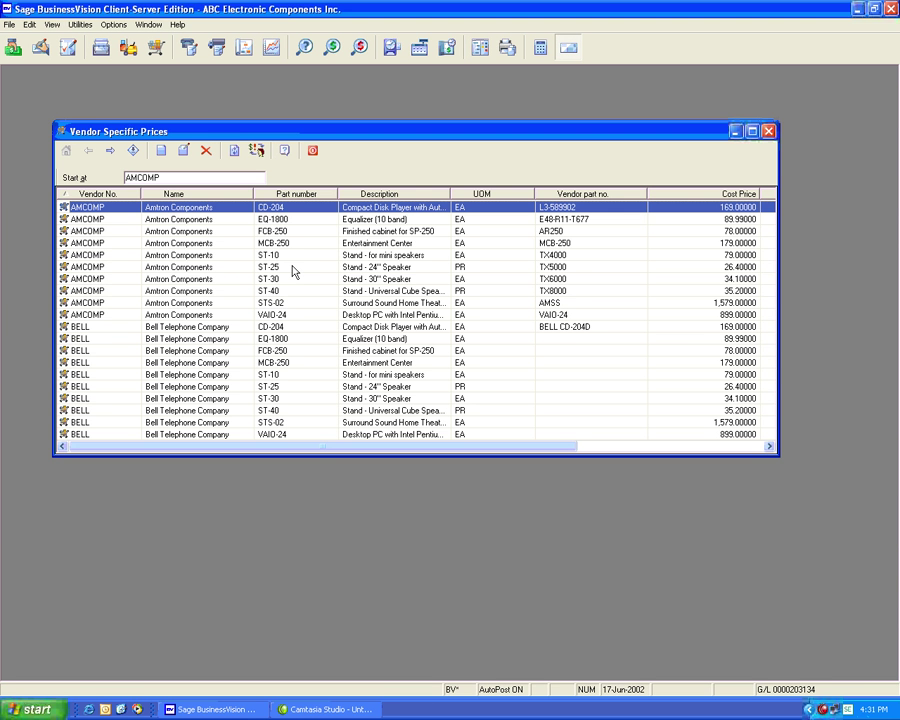
pyautogui.click(257, 152)
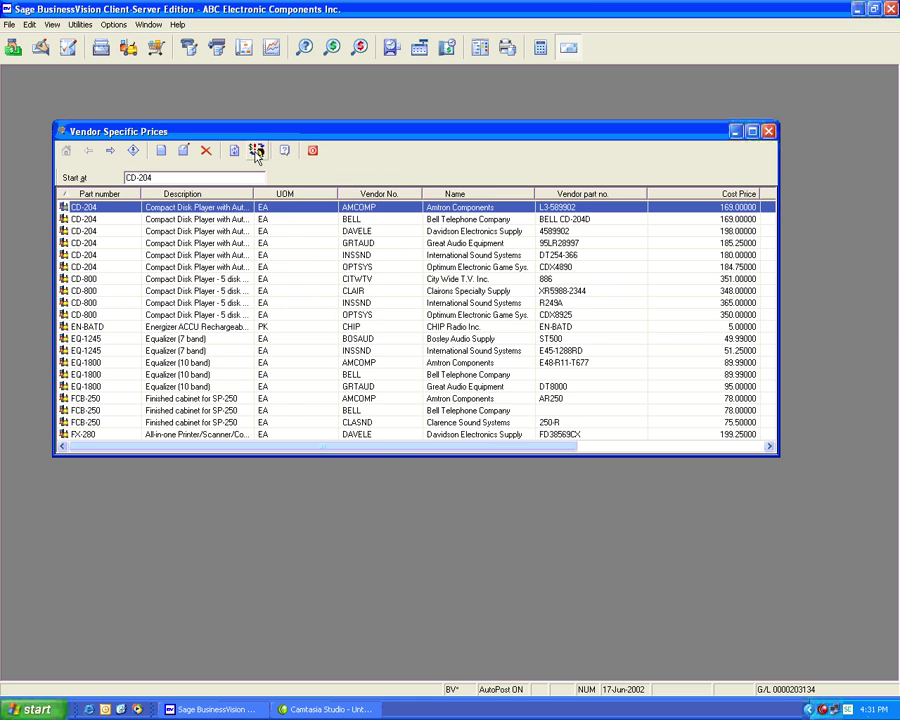
pyautogui.click(257, 152)
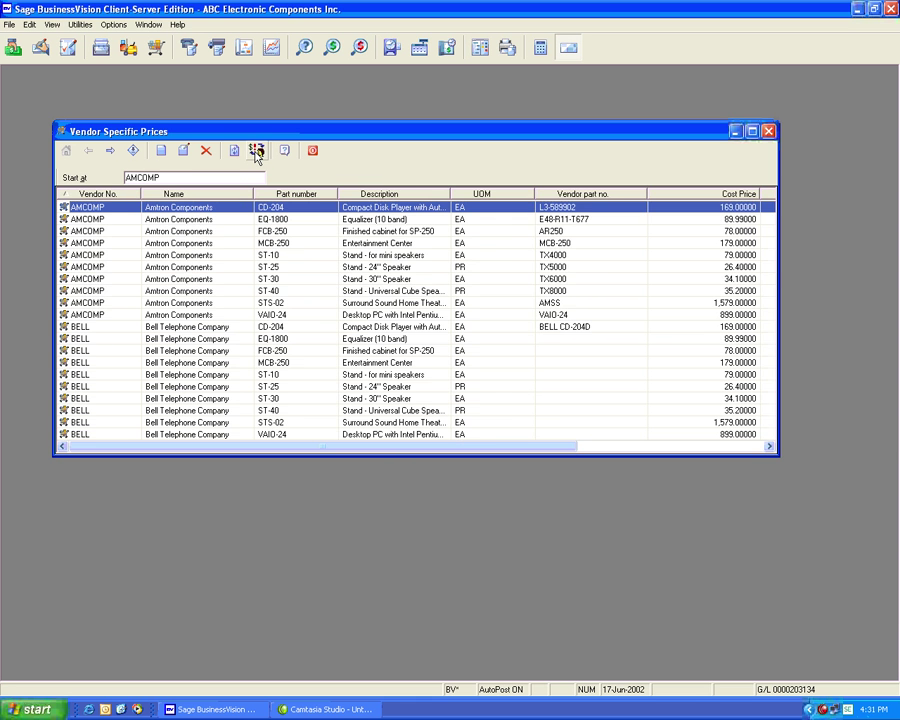
pyautogui.click(257, 152)
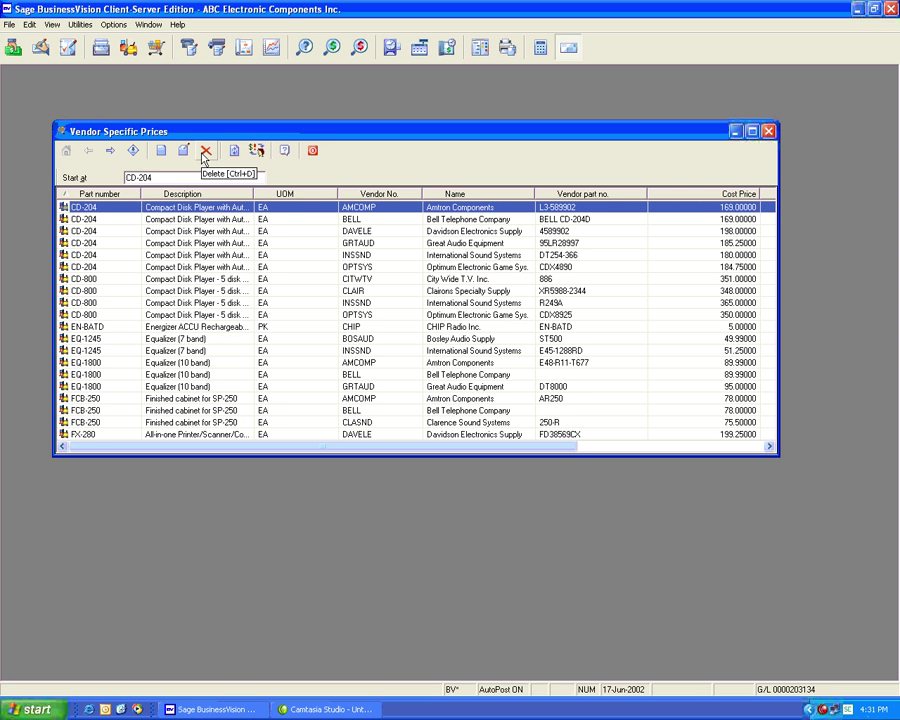
# Step: Page forward through the vendor specific prices and return to the start of the list
pyautogui.click(160, 155)
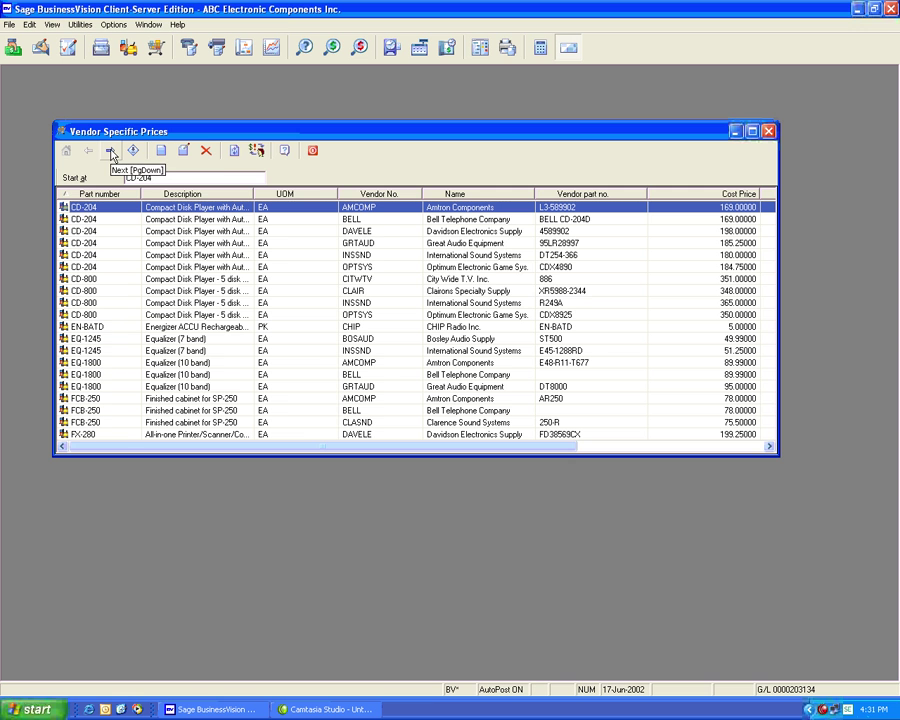
pyautogui.click(111, 152)
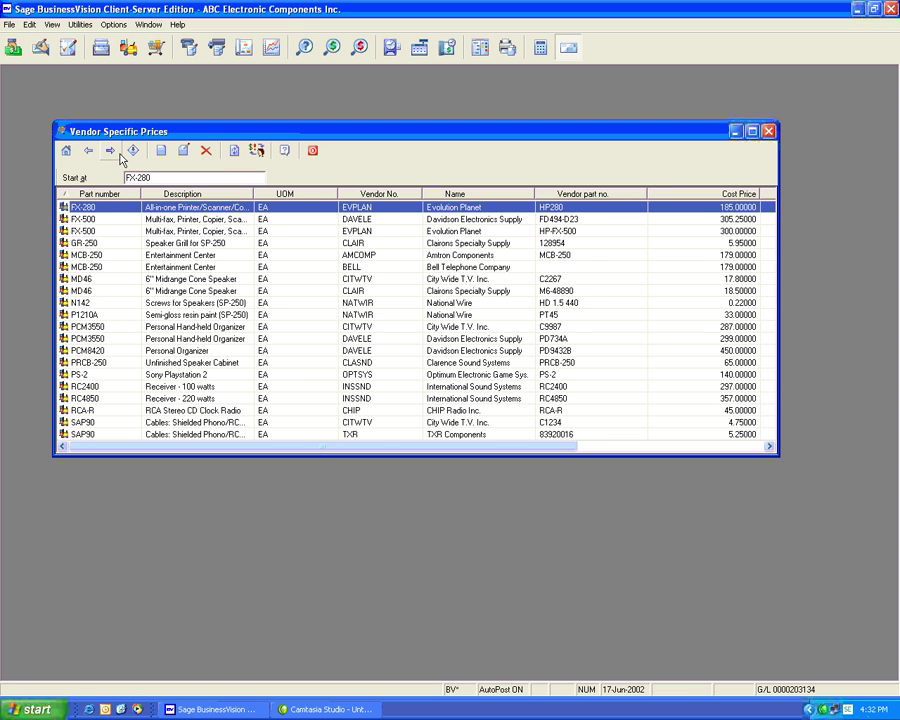
pyautogui.click(67, 151)
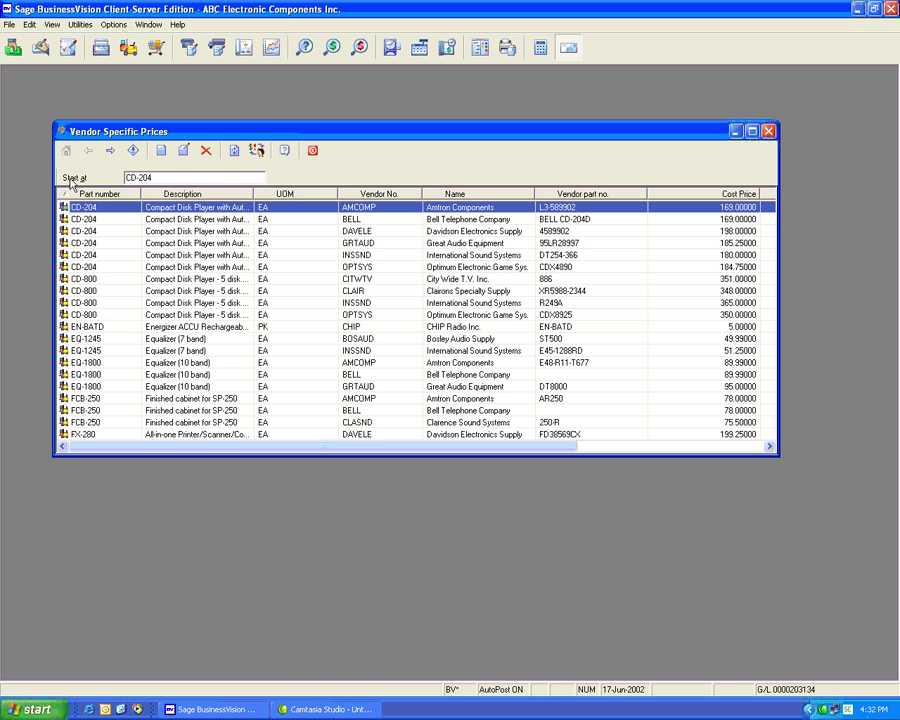
# Step: Enable automatic price deletion after expiry in BELL's CD-204 pricing, save it, and reopen the record to check the setting
pyautogui.click(204, 220)
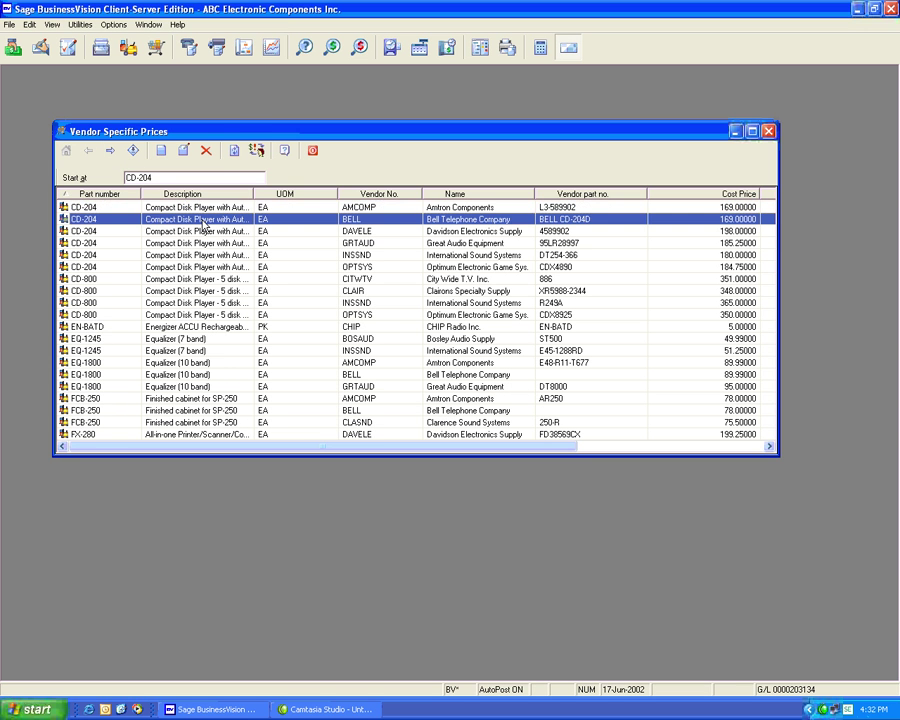
pyautogui.doubleClick(203, 220)
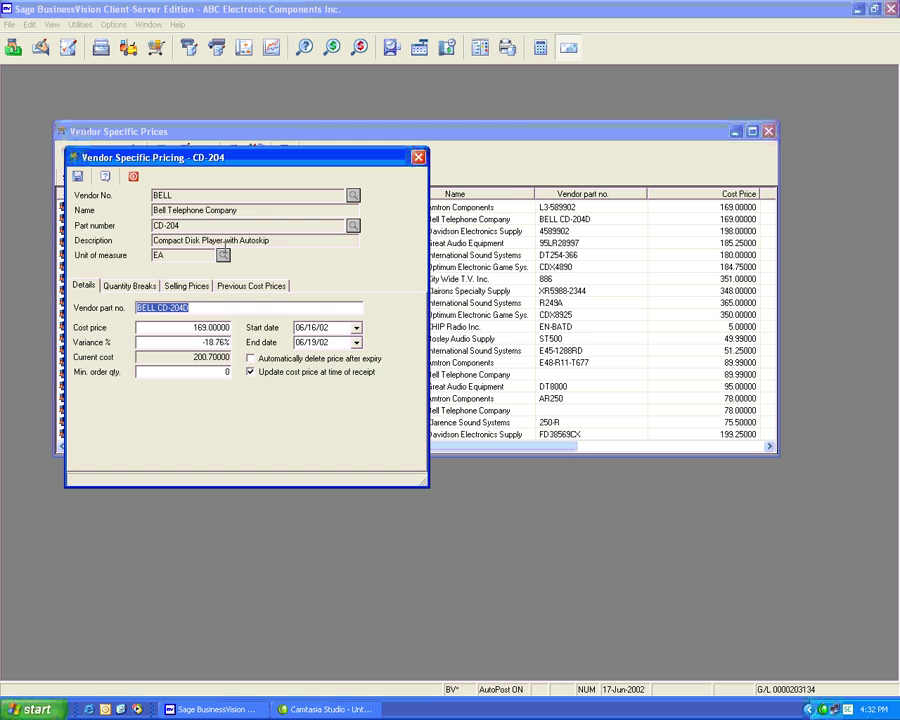
pyautogui.click(256, 360)
pyautogui.click(78, 177)
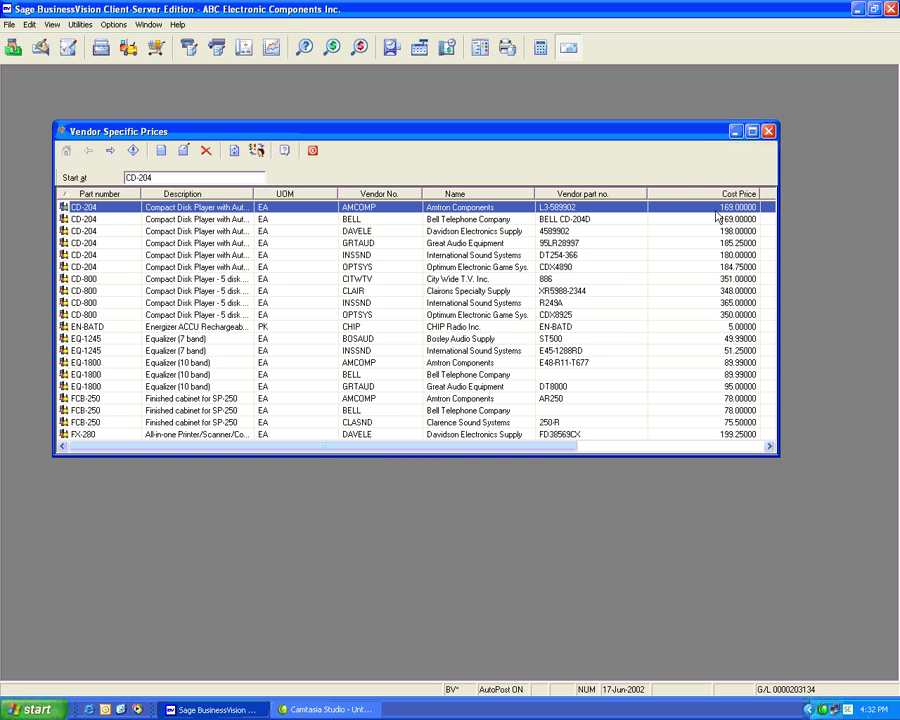
pyautogui.doubleClick(351, 219)
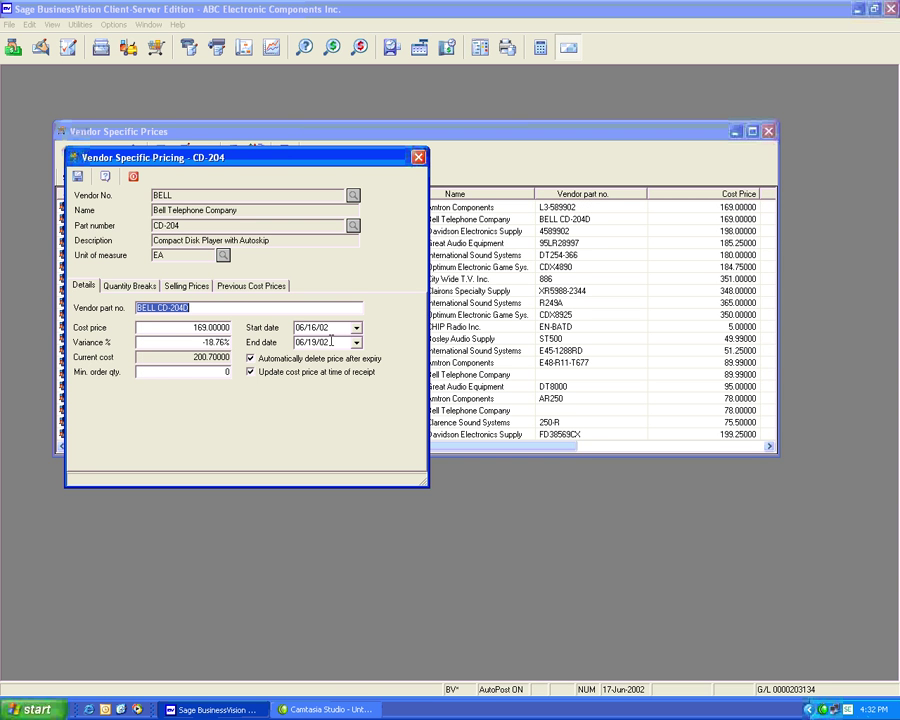
pyautogui.click(418, 157)
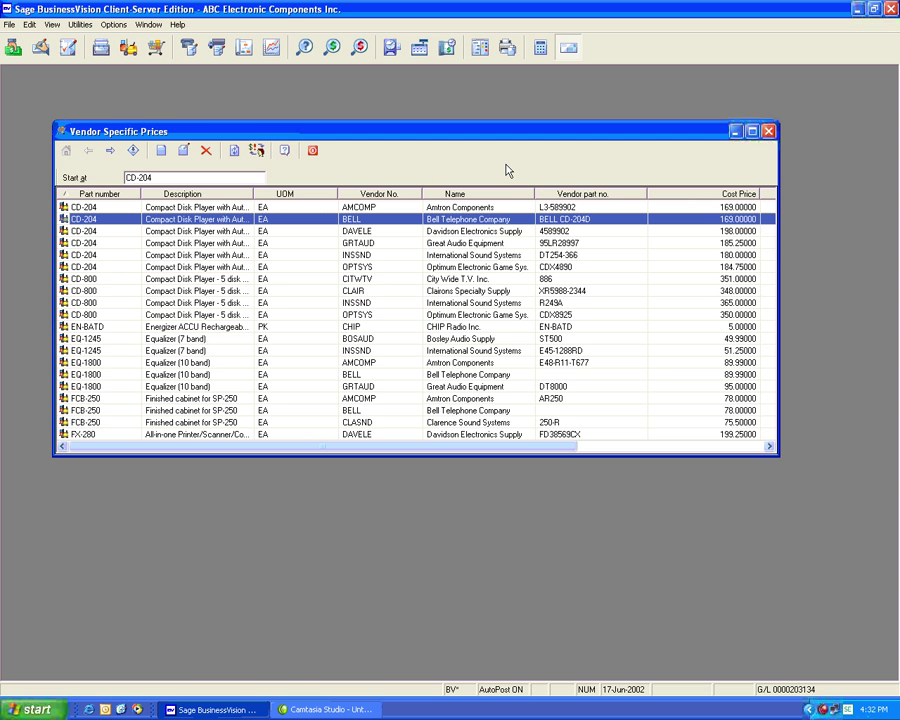
# Step: Close the vendor specific prices, reselect ABC Electronic Components Inc. as the company, and log on with the user ID and account password
pyautogui.click(769, 132)
pyautogui.click(9, 24)
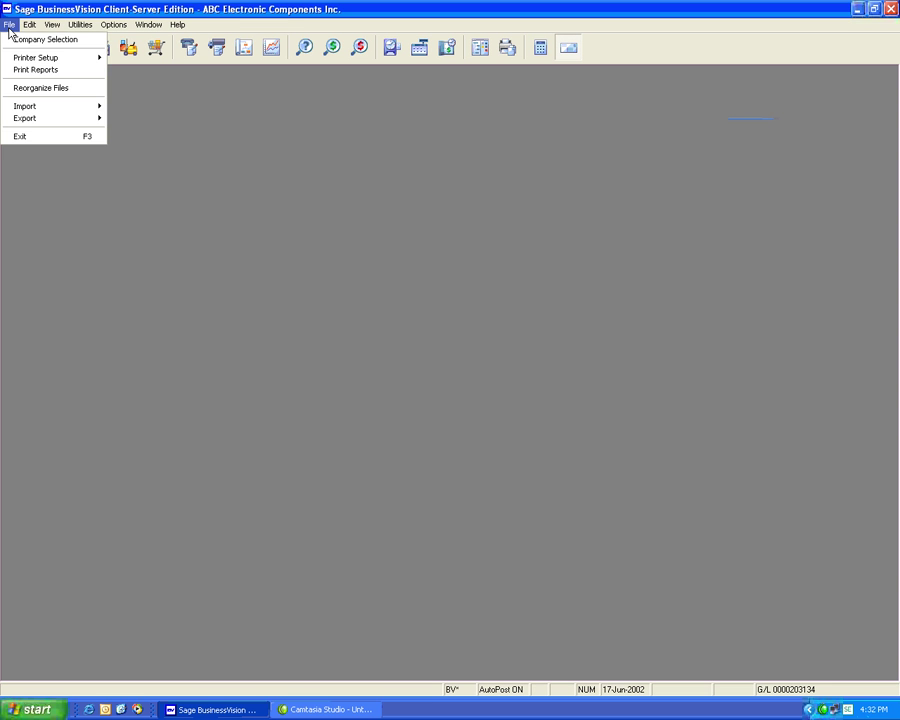
pyautogui.click(30, 38)
pyautogui.click(187, 128)
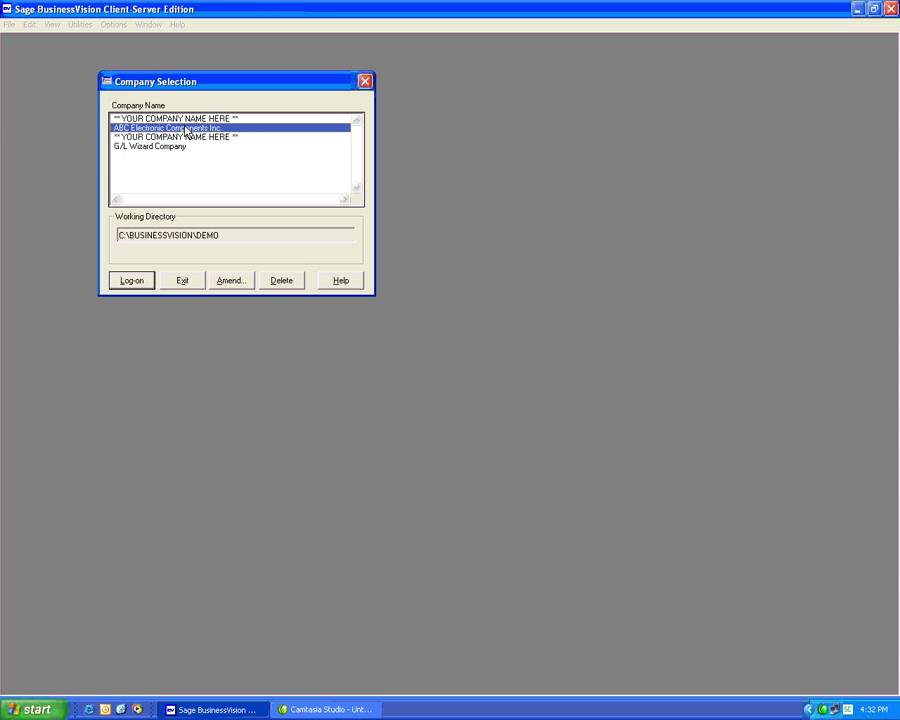
pyautogui.doubleClick(187, 131)
pyautogui.write('B')
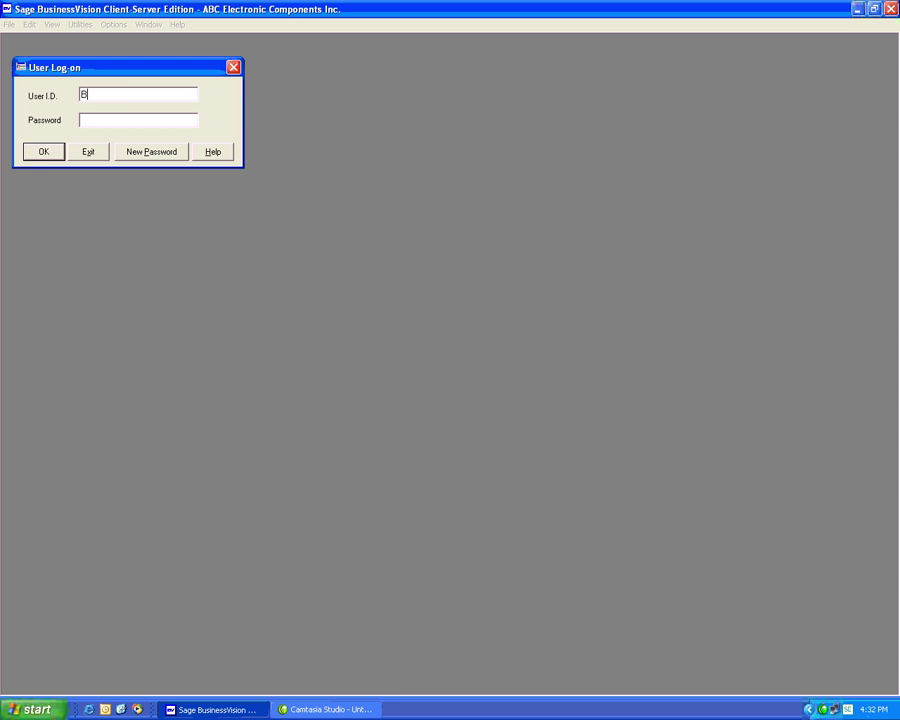
pyautogui.write('USINESS')
pyautogui.press('Tab')
pyautogui.write('****')
pyautogui.press('Return')
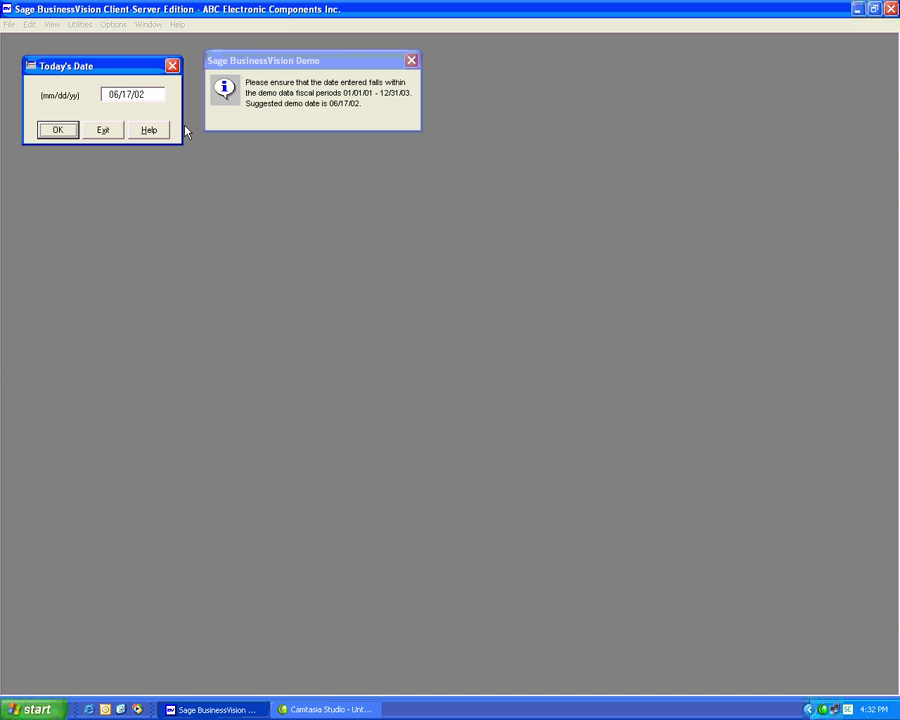
# Step: Set today's date to 06/20/02 and confirm it
pyautogui.write('06/20')
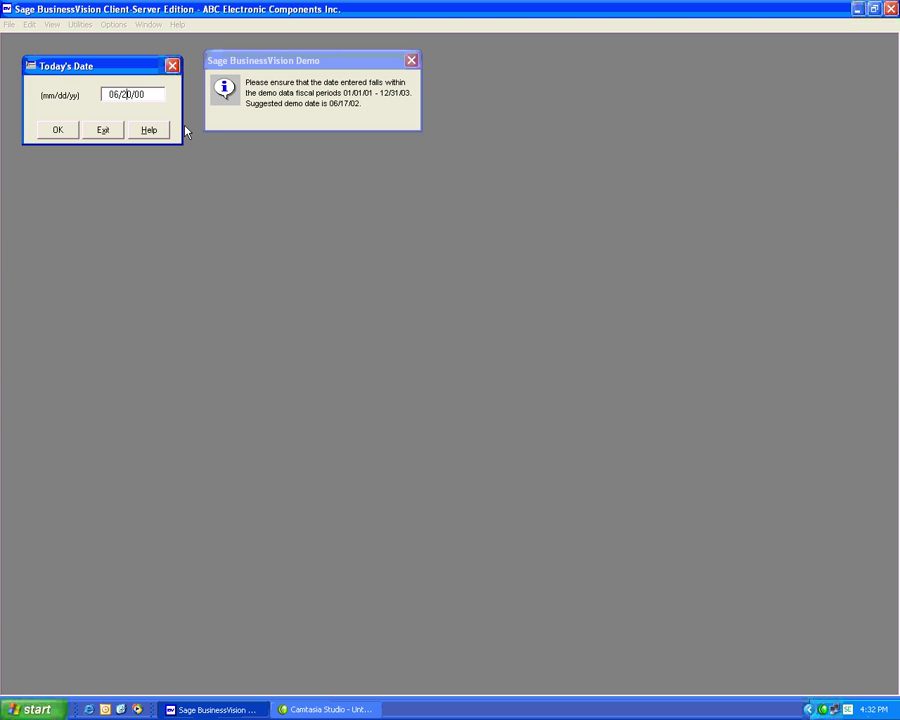
pyautogui.write('/02')
pyautogui.press('Return')
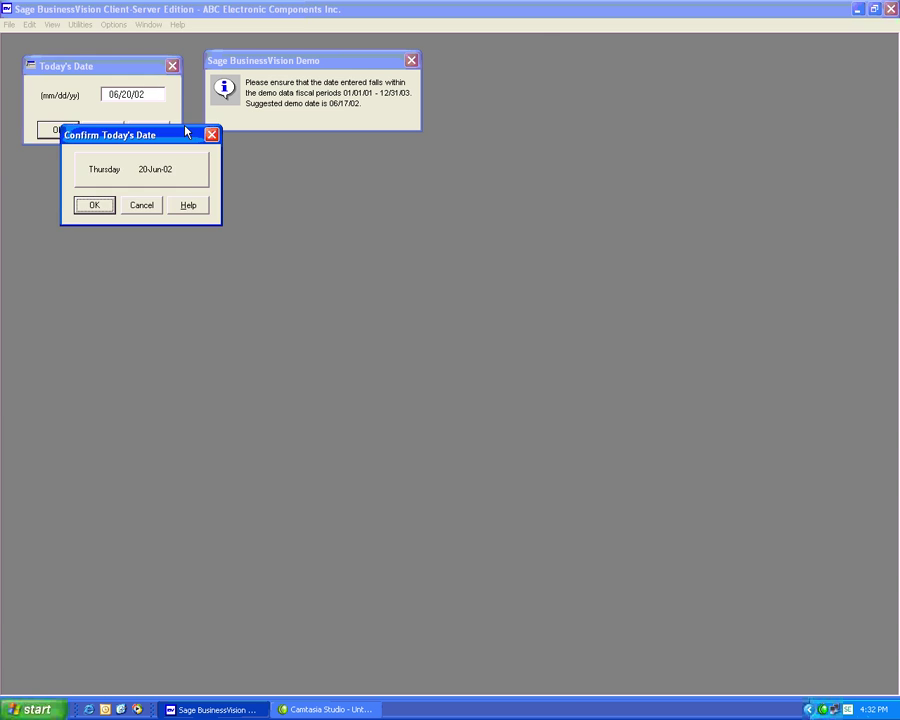
pyautogui.press('Return')
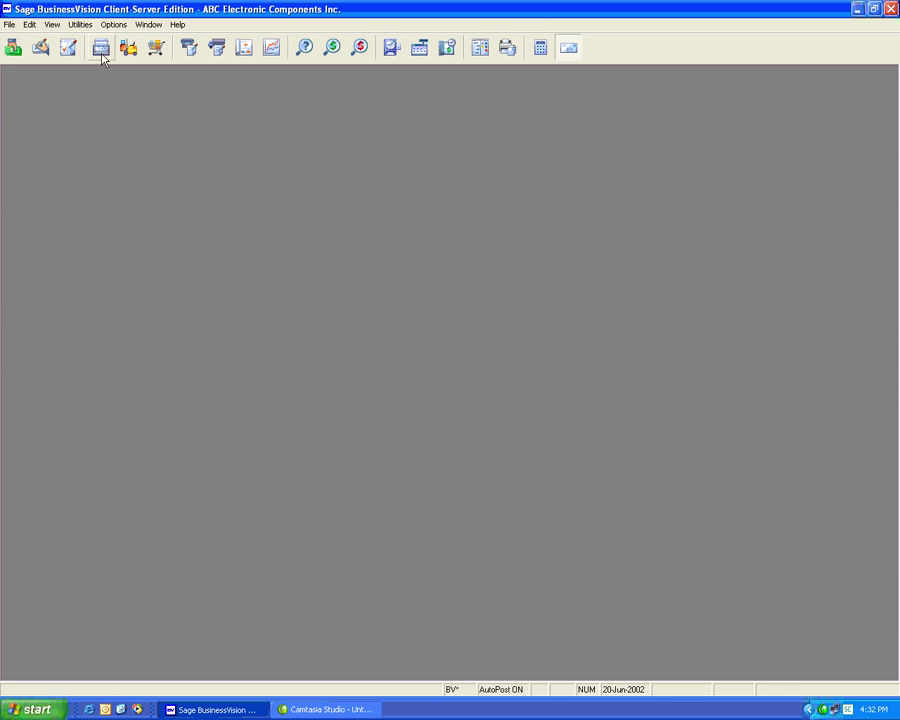
# Step: Check vendor BELL's specific pricing list for the expired CD-204 price, and close the vendor details
pyautogui.click(157, 50)
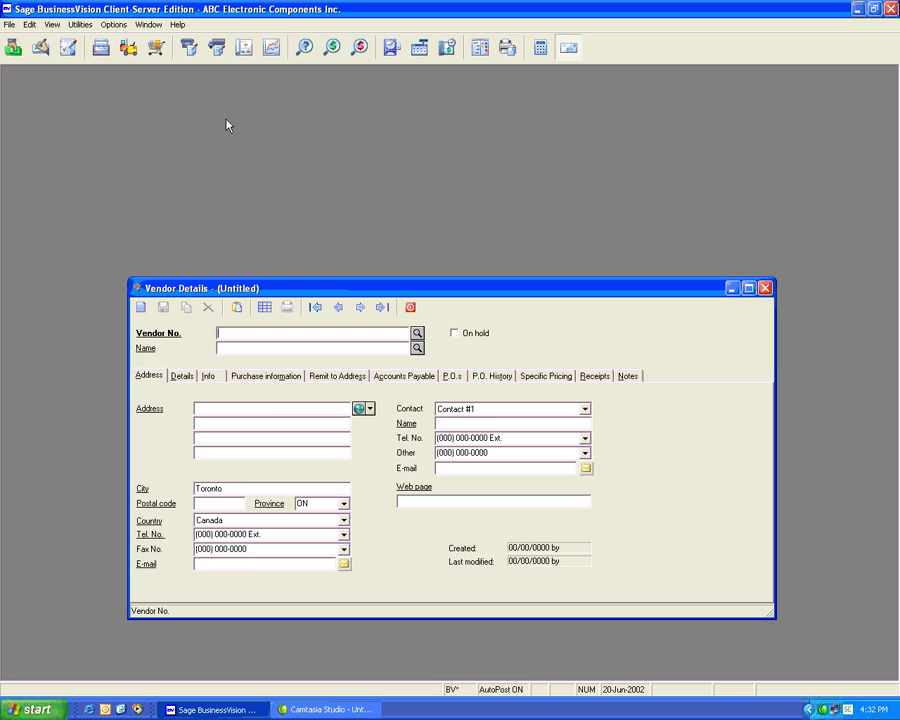
pyautogui.write('BELL')
pyautogui.press('Tab')
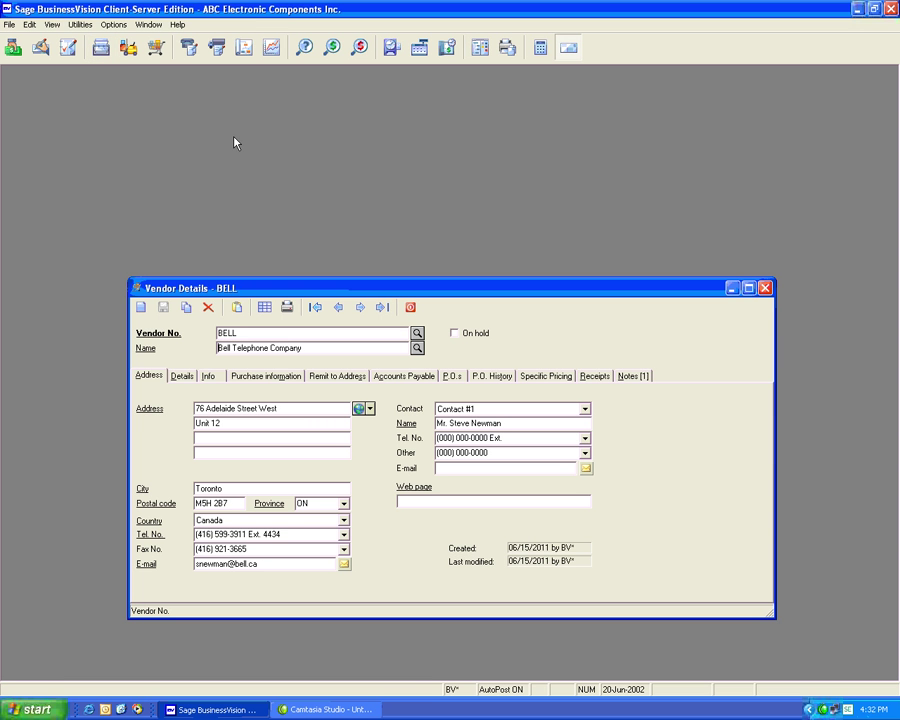
pyautogui.click(540, 376)
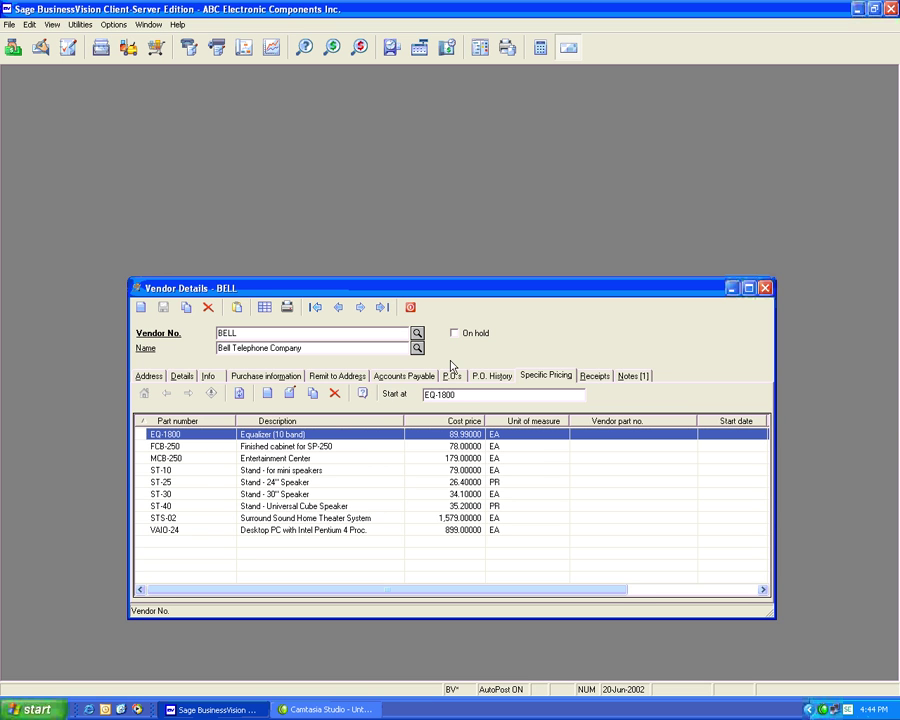
pyautogui.click(410, 308)
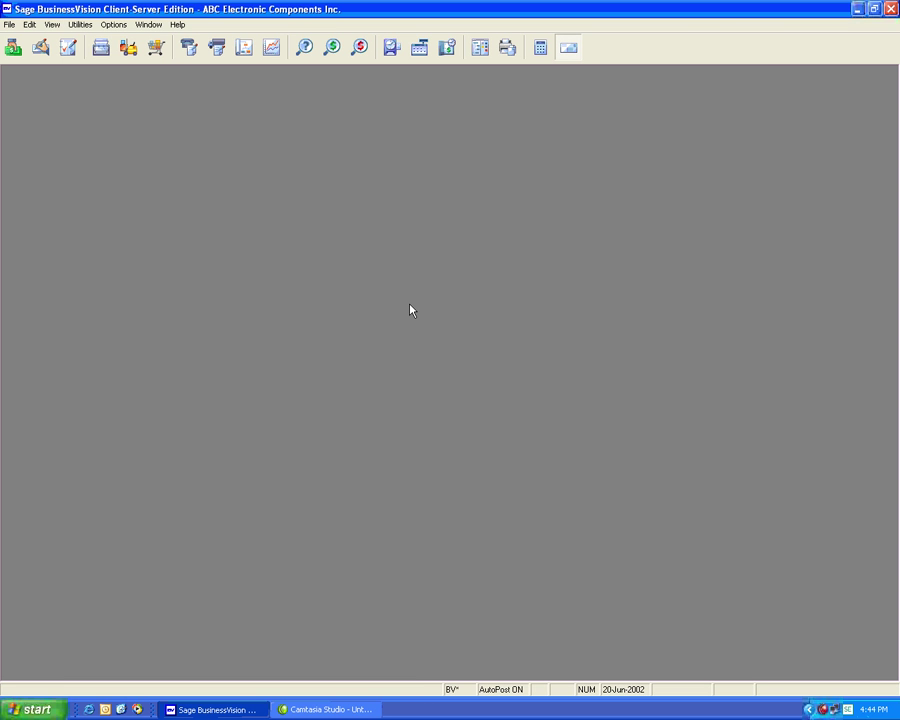
# Step: Open the inventory details of part APPLE, set its re-order point to 50, and save the part
pyautogui.click(128, 50)
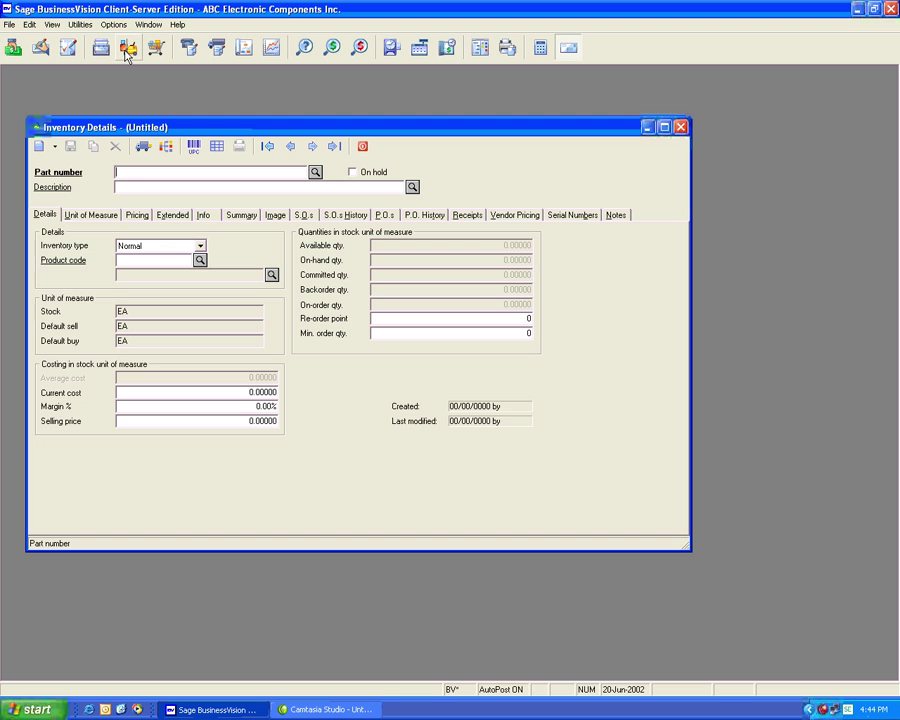
pyautogui.click(311, 146)
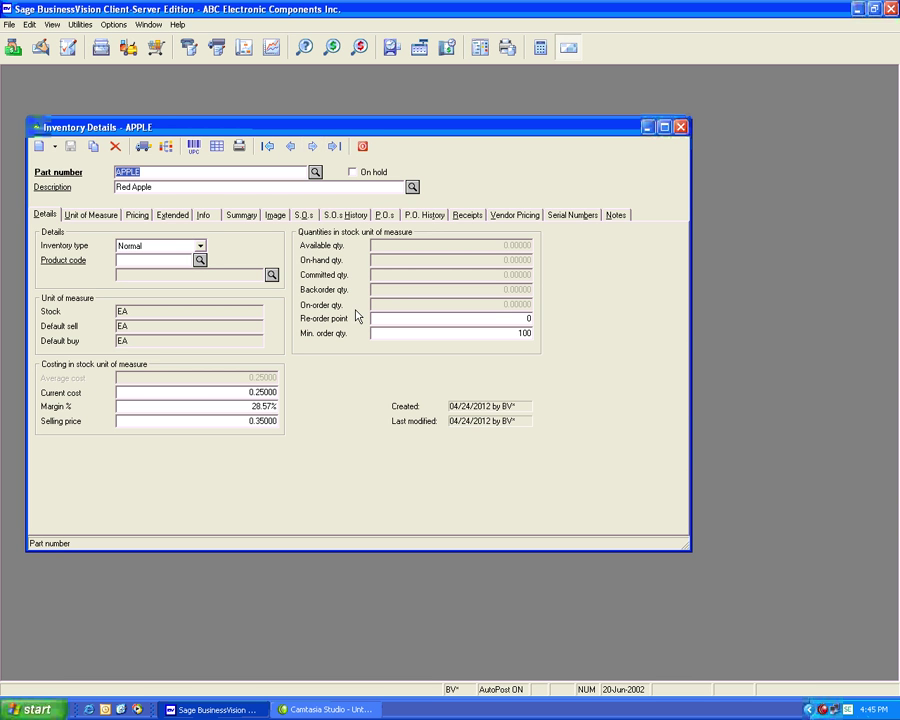
pyautogui.click(527, 333)
pyautogui.click(524, 321)
pyautogui.doubleClick(525, 320)
pyautogui.write('50')
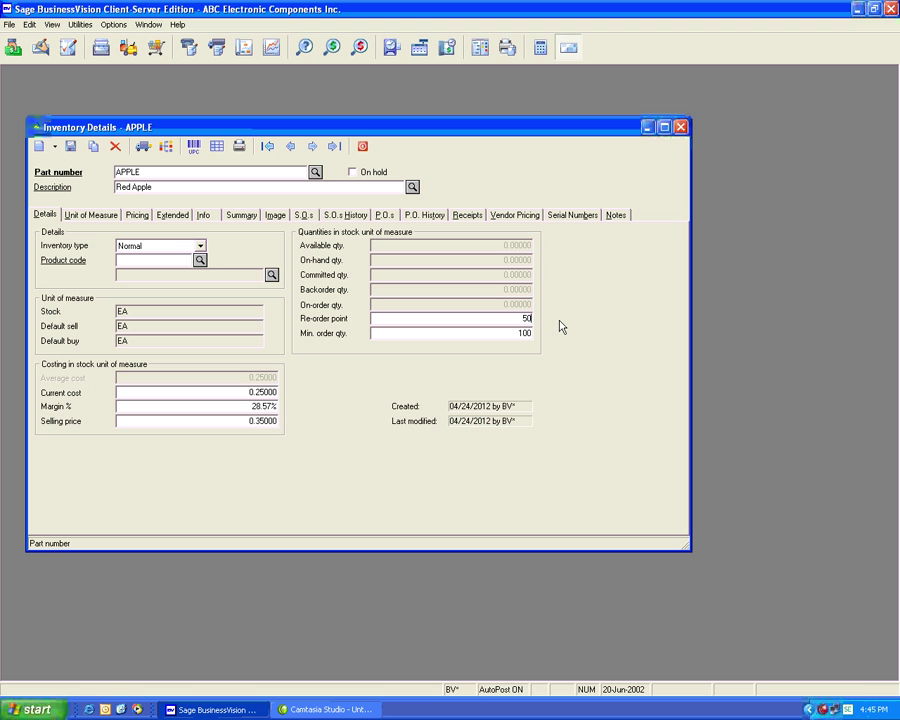
pyautogui.press('Tab')
pyautogui.click(70, 147)
pyautogui.click(422, 395)
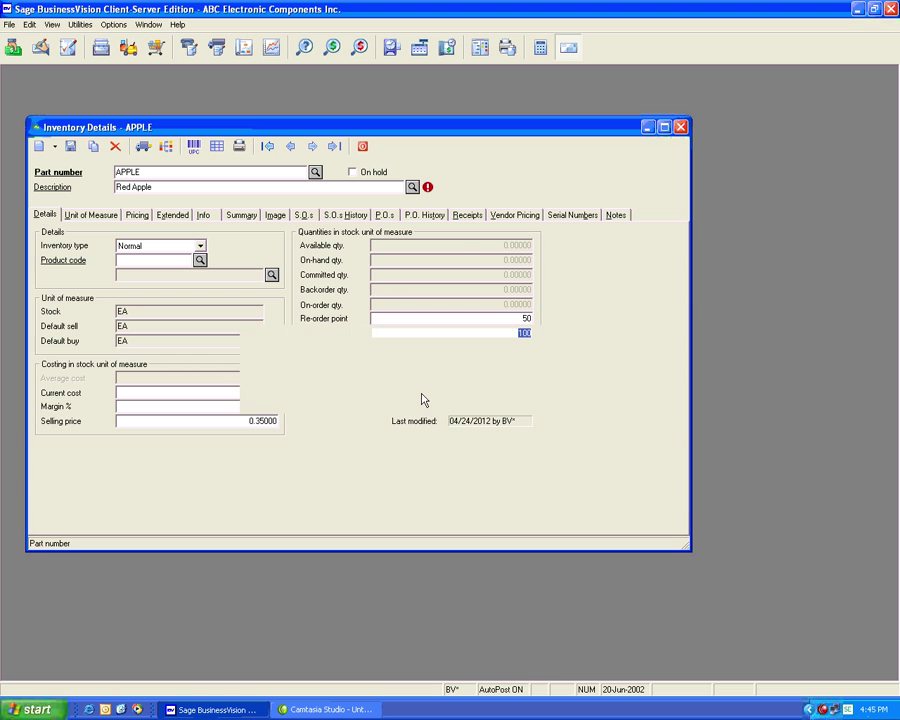
# Step: Start a new vendor specific price for part APPLE and choose CHIP as the vendor
pyautogui.click(514, 215)
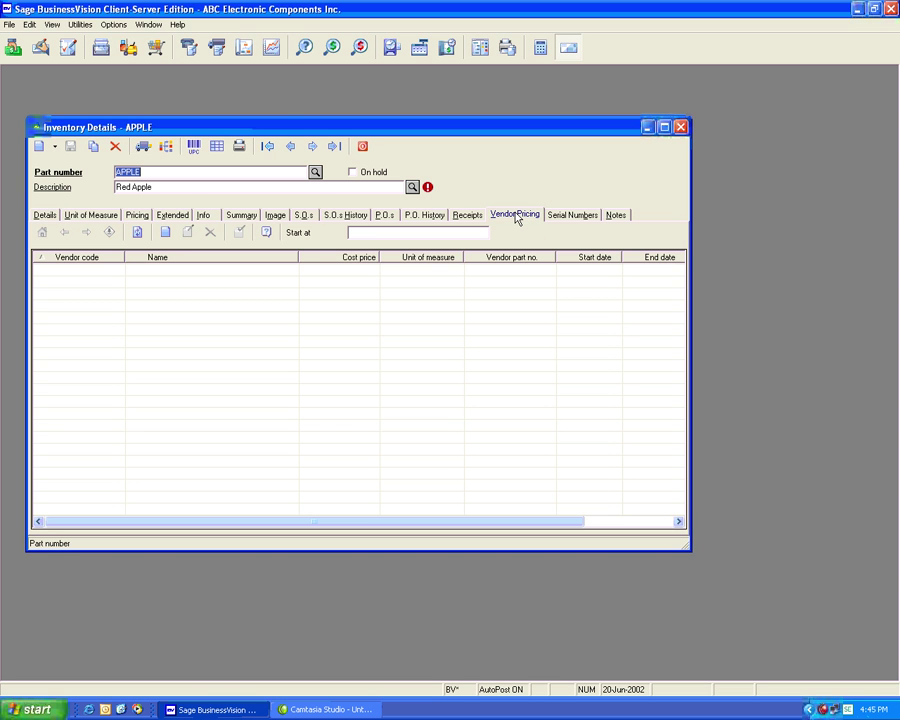
pyautogui.click(165, 233)
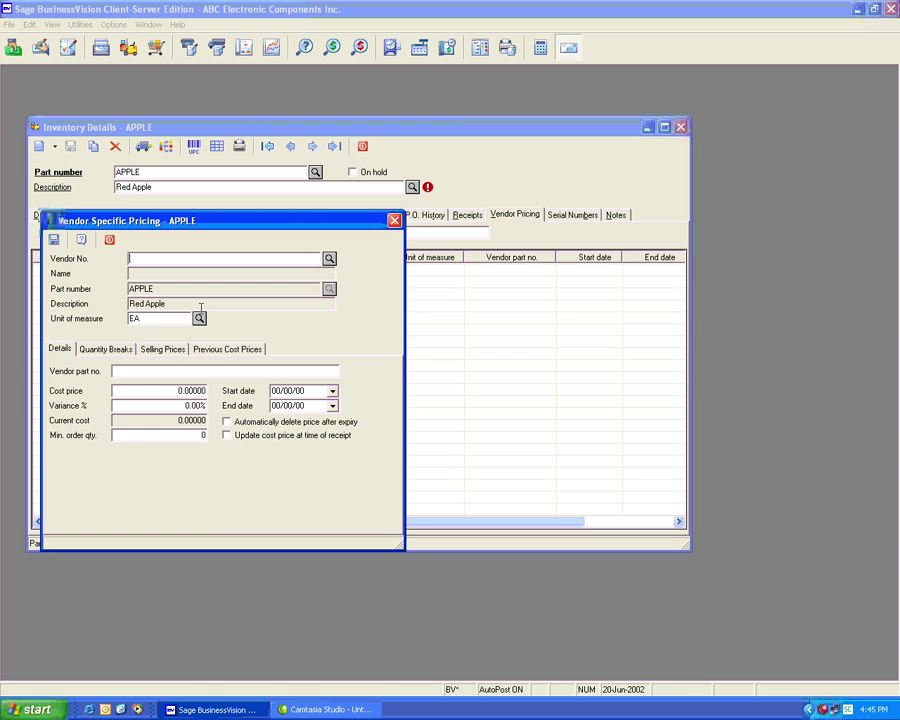
pyautogui.click(329, 259)
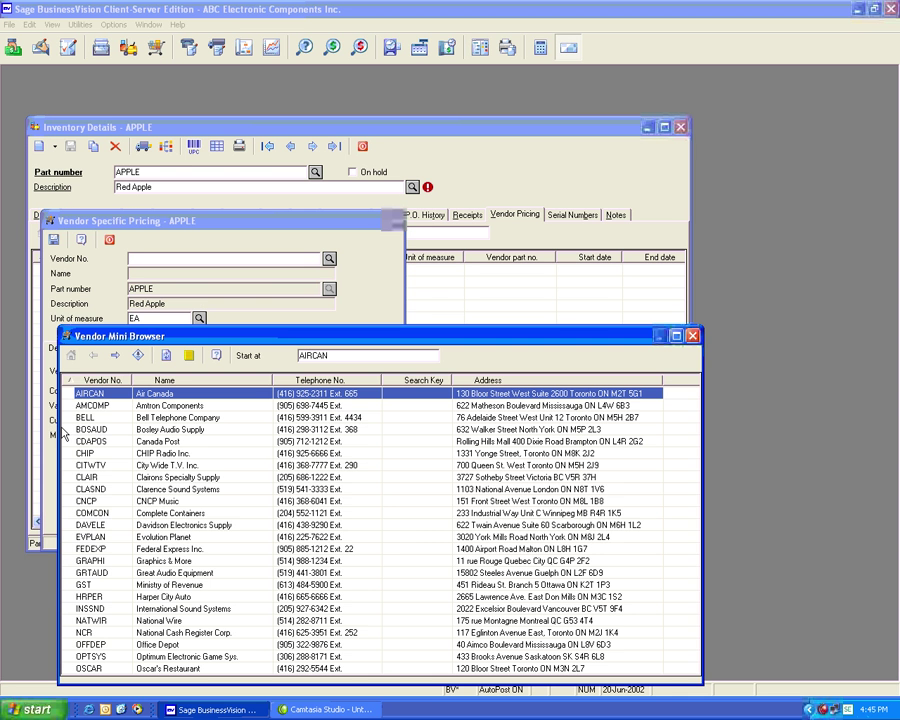
pyautogui.doubleClick(175, 393)
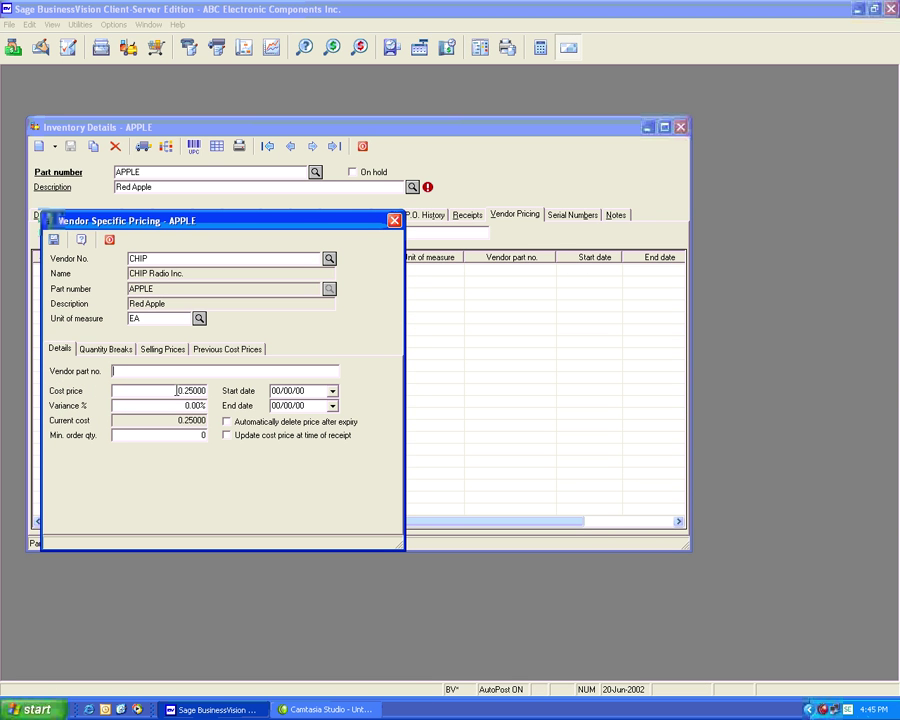
# Step: Give CHIP's APPLE price a cost of 0.22 and a minimum order quantity of 200, save it, and close the pricing form
pyautogui.moveTo(178, 390); pyautogui.dragTo(224, 394)
pyautogui.write('0.22')
pyautogui.press('Tab')
pyautogui.press('Tab')
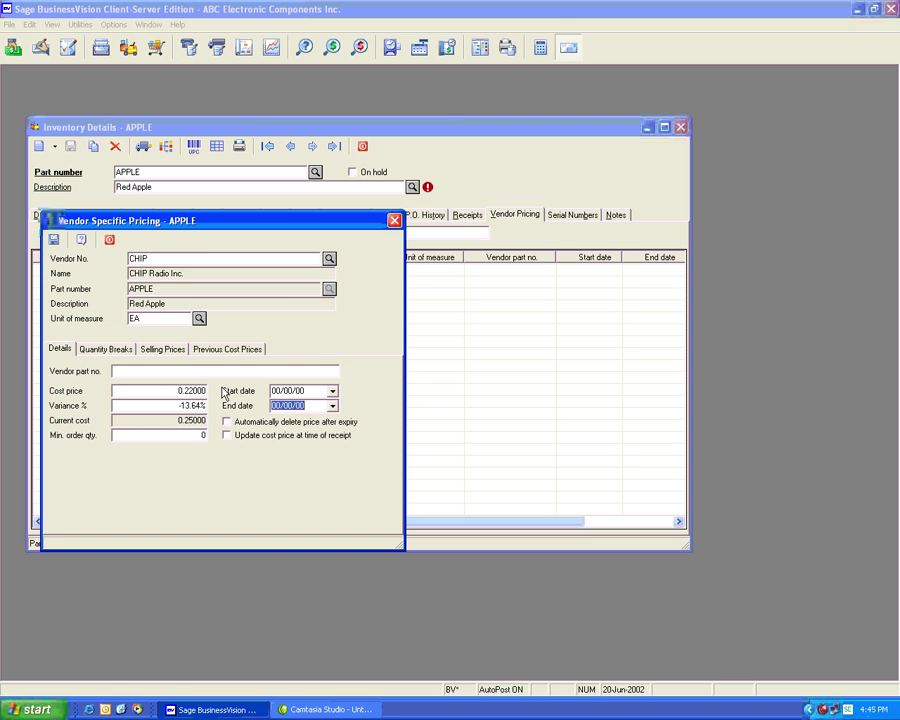
pyautogui.press('Tab')
pyautogui.press('Tab')
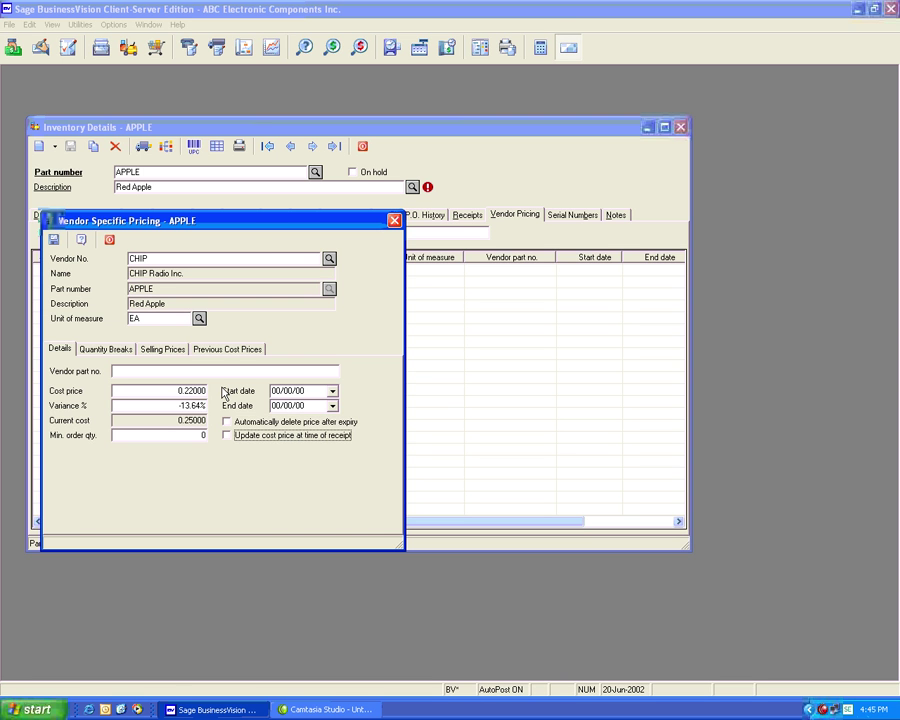
pyautogui.click(192, 437)
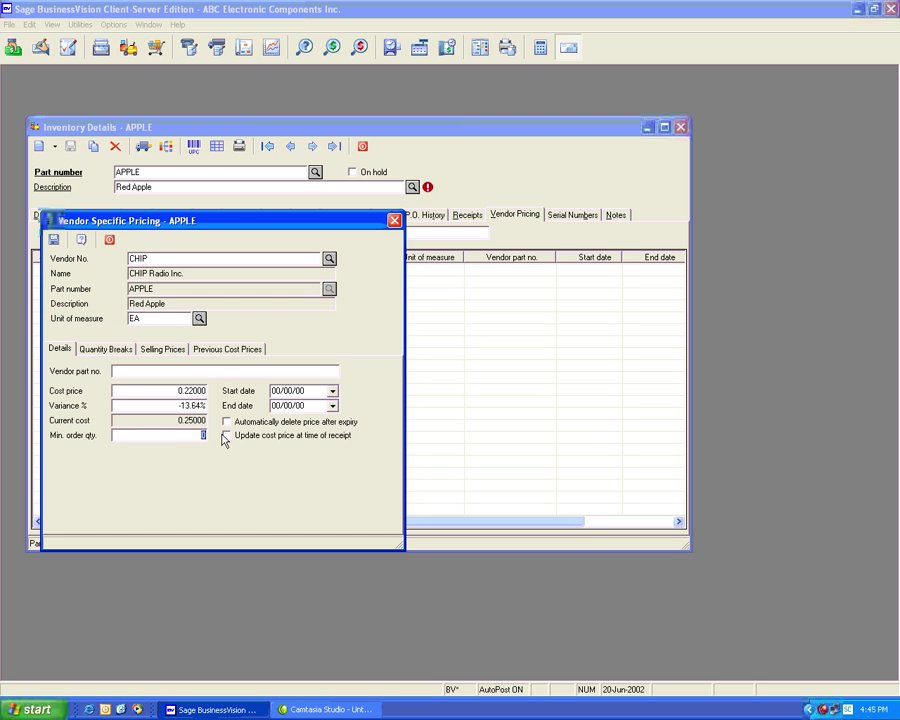
pyautogui.write('200')
pyautogui.press('Tab')
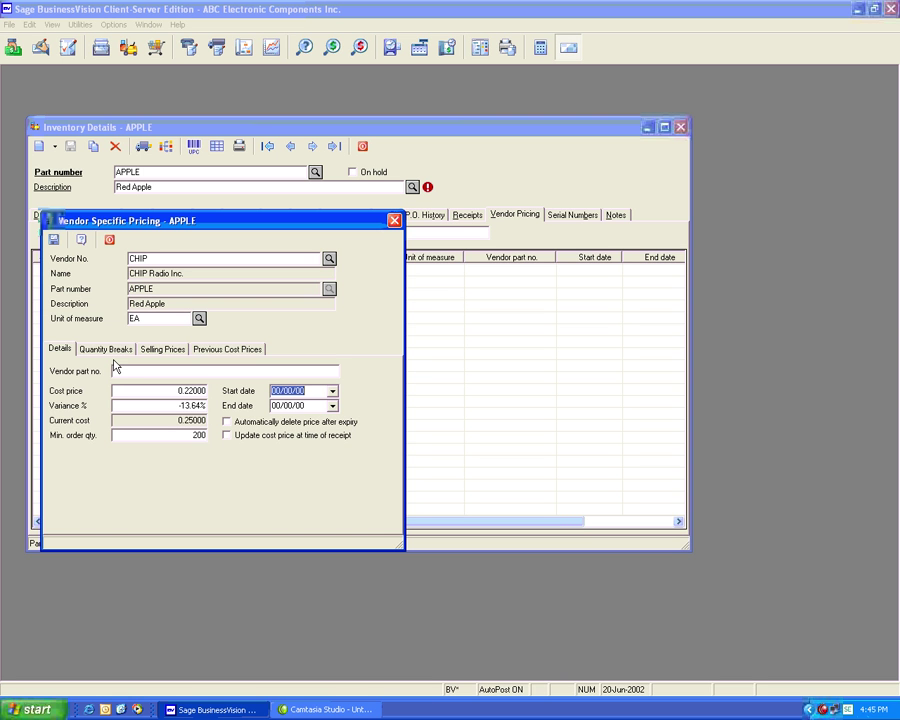
pyautogui.click(53, 242)
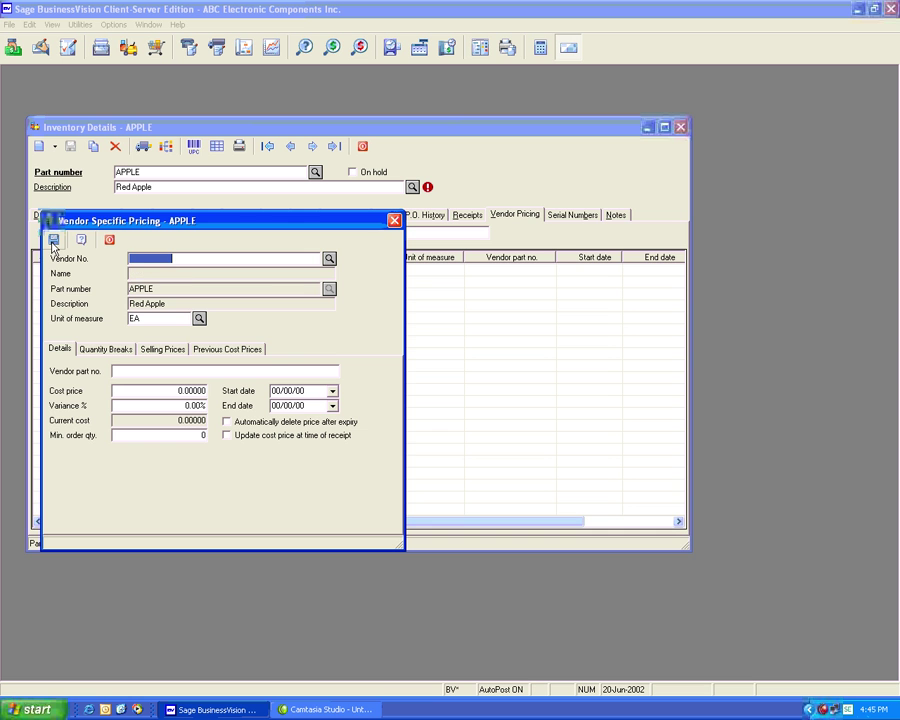
pyautogui.click(110, 242)
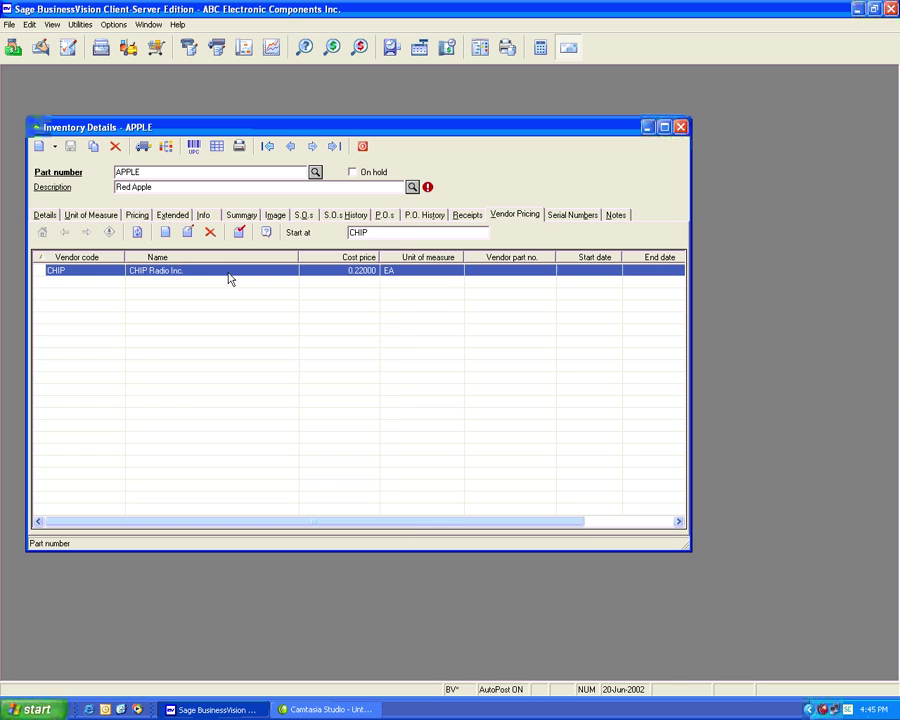
# Step: Review CHIP's pricing record and APPLE's re-order point and minimum order quantity, and close the inventory details
pyautogui.doubleClick(250, 269)
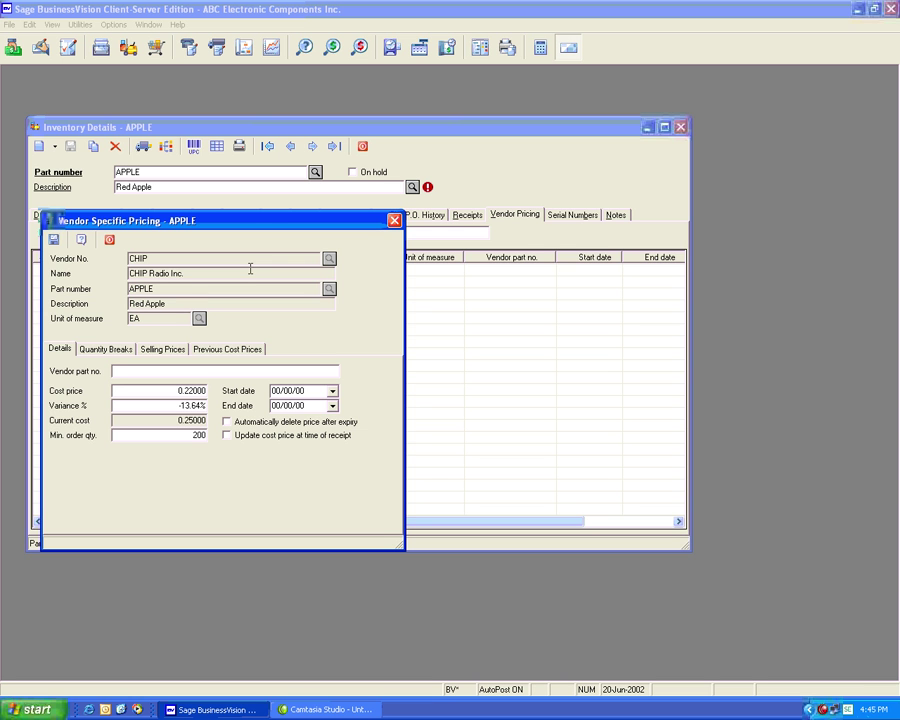
pyautogui.click(394, 220)
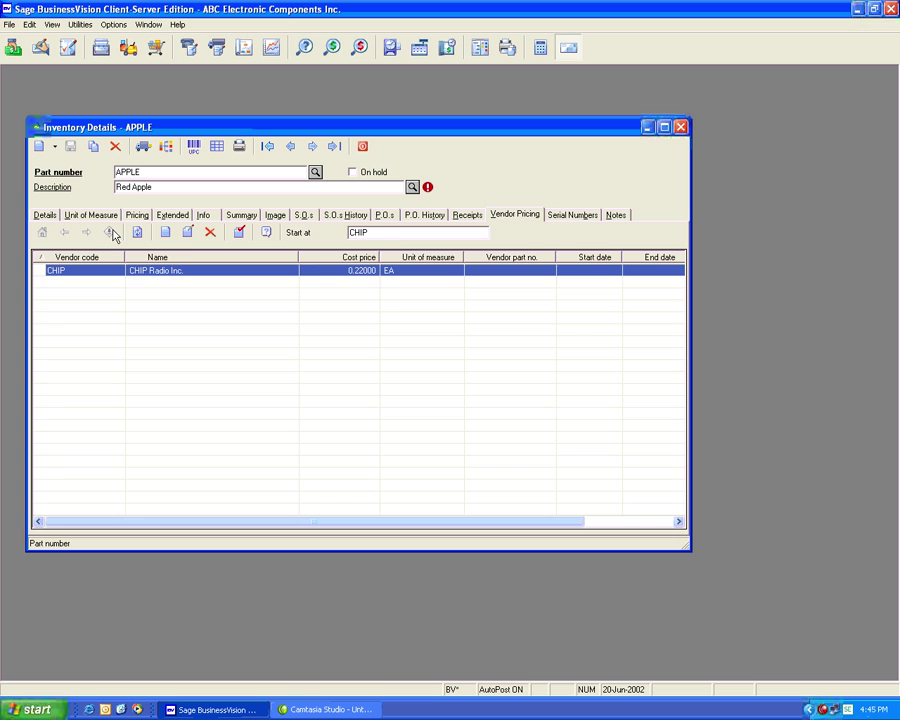
pyautogui.hotkey('alt', 'd')
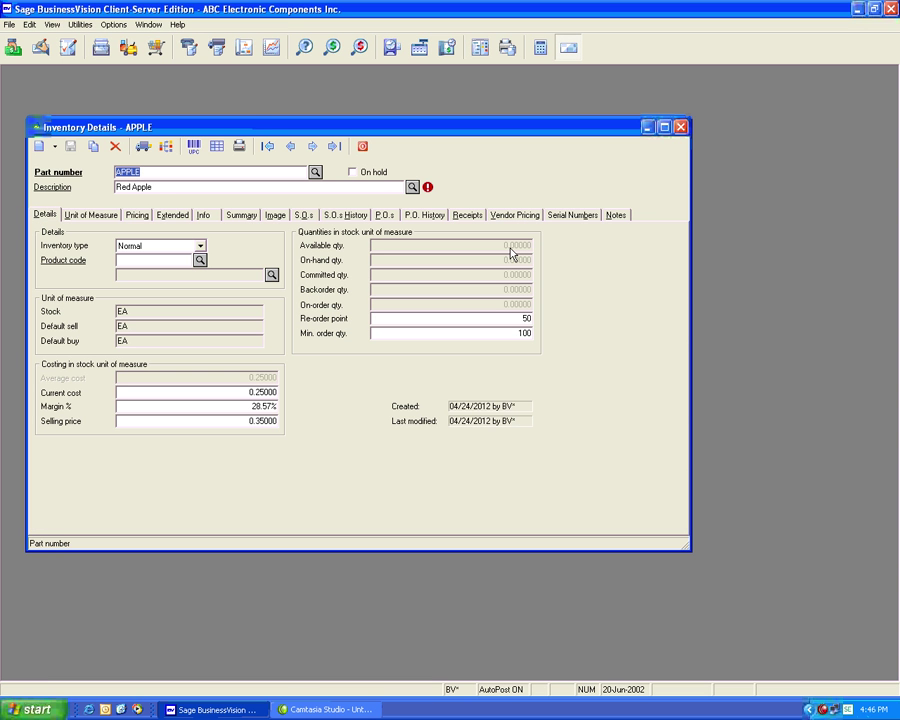
pyautogui.click(517, 317)
pyautogui.moveTo(519, 317); pyautogui.dragTo(536, 333)
pyautogui.press('Tab')
pyautogui.press('Escape')
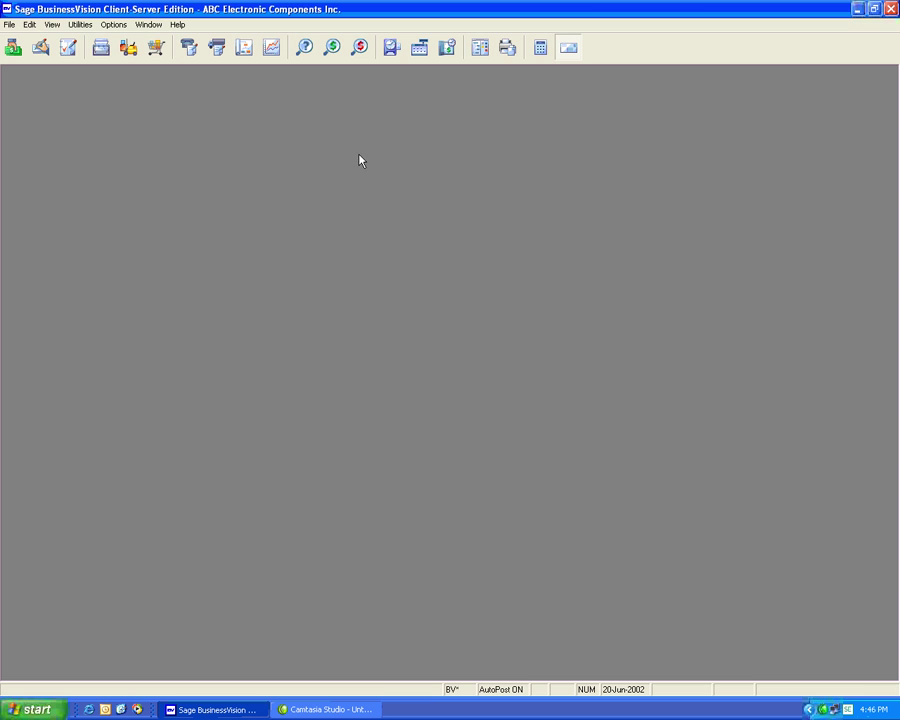
# Step: Auto-generate purchase order entries from inventory for part APPLE only, excluding items on back order and using the re-order point to calculate requirements
pyautogui.click(28, 25)
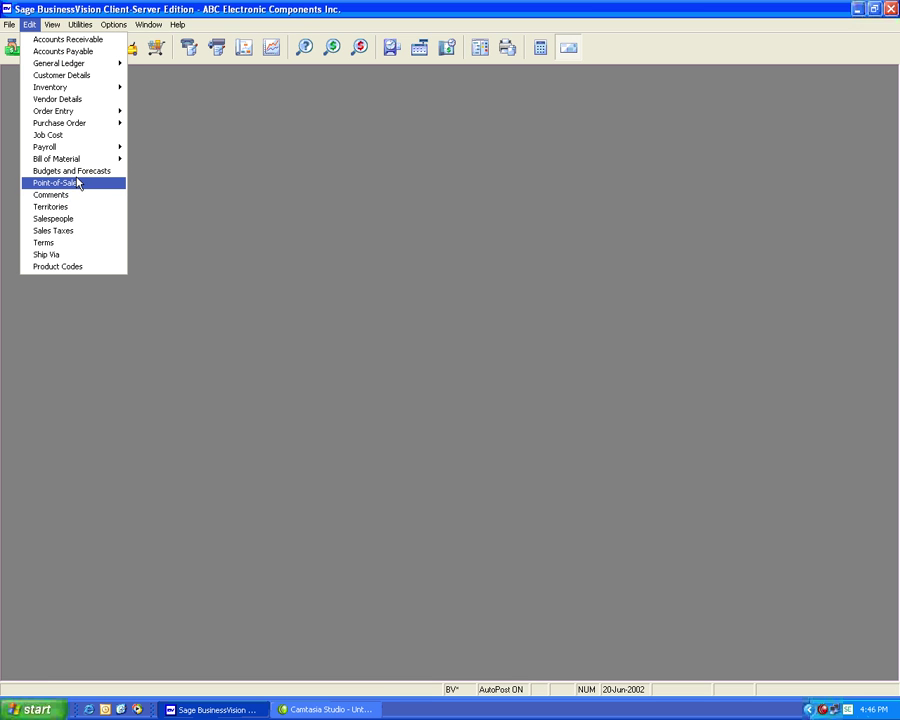
pyautogui.click(282, 192)
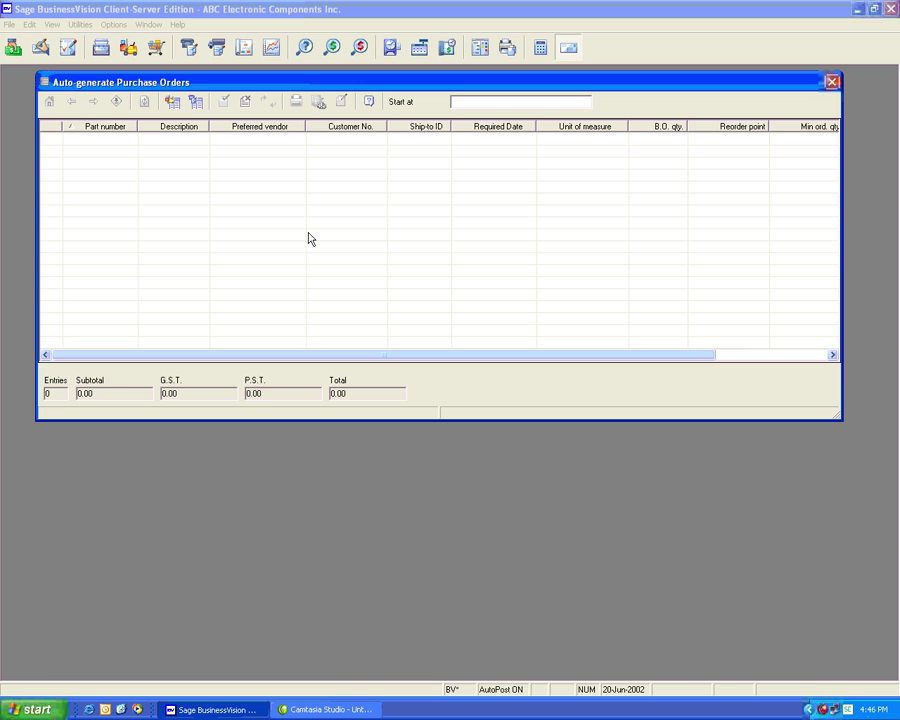
pyautogui.click(170, 106)
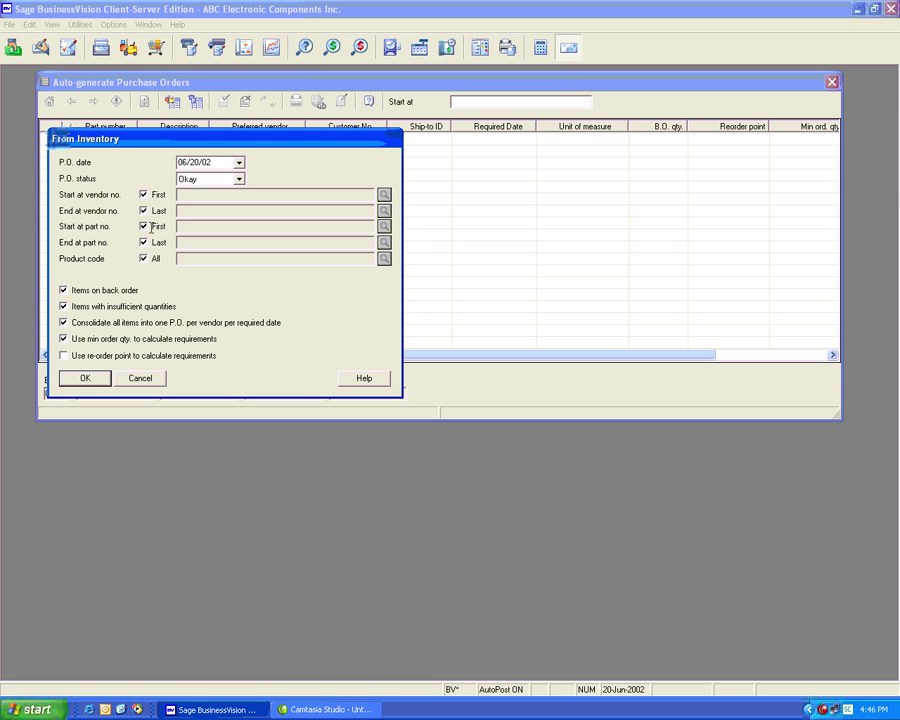
pyautogui.click(151, 227)
pyautogui.write('APPLE')
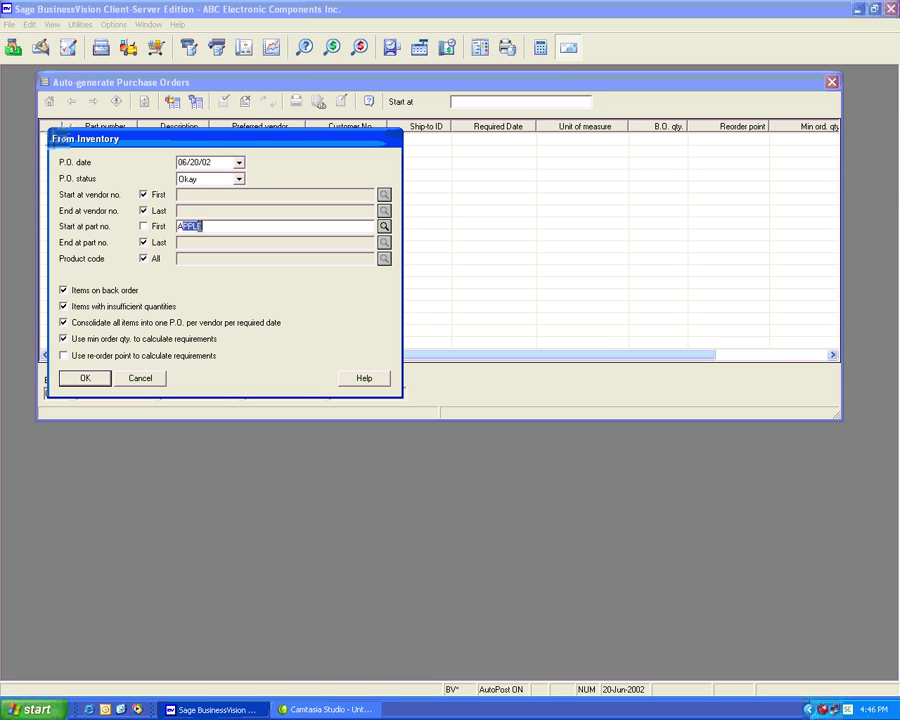
pyautogui.click(151, 241)
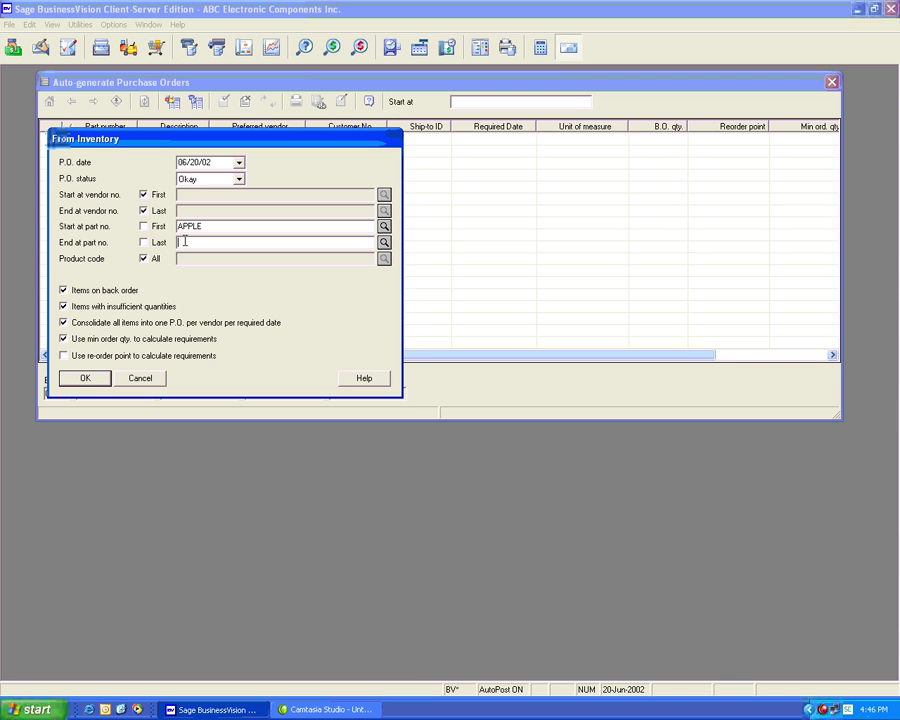
pyautogui.write('APPLE')
pyautogui.click(64, 291)
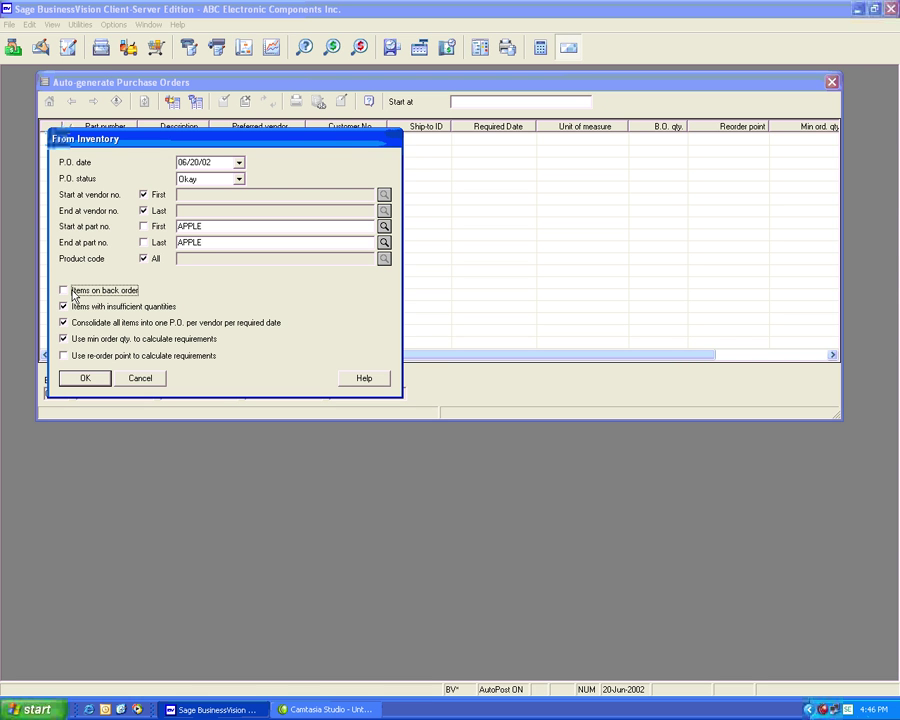
pyautogui.click(64, 356)
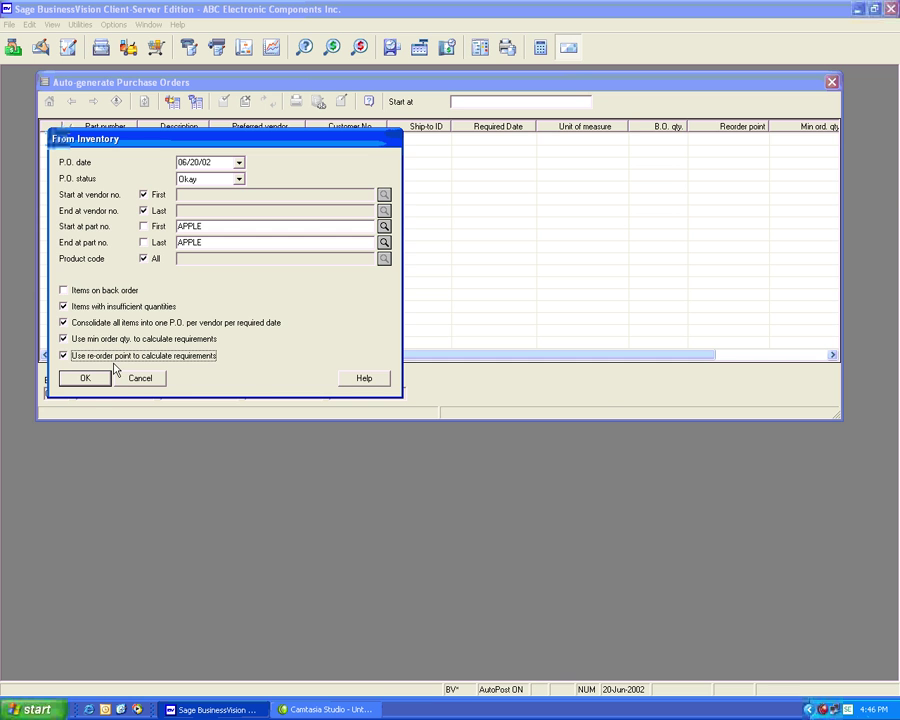
pyautogui.click(86, 378)
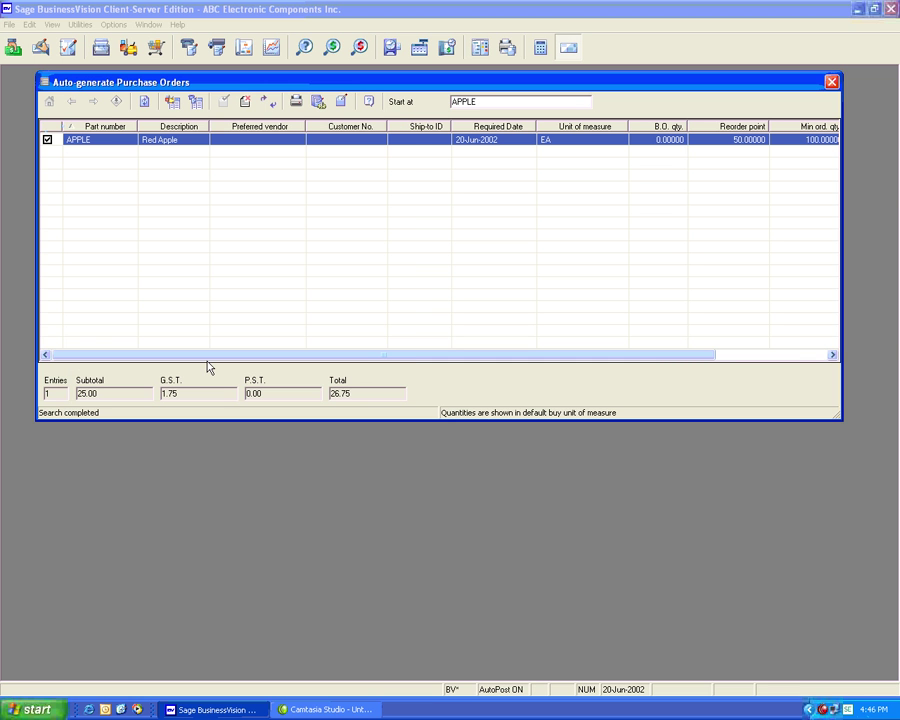
# Step: Review the APPLE entry's P.O. details, and close the auto-generate purchase orders window, saving the file
pyautogui.doubleClick(360, 145)
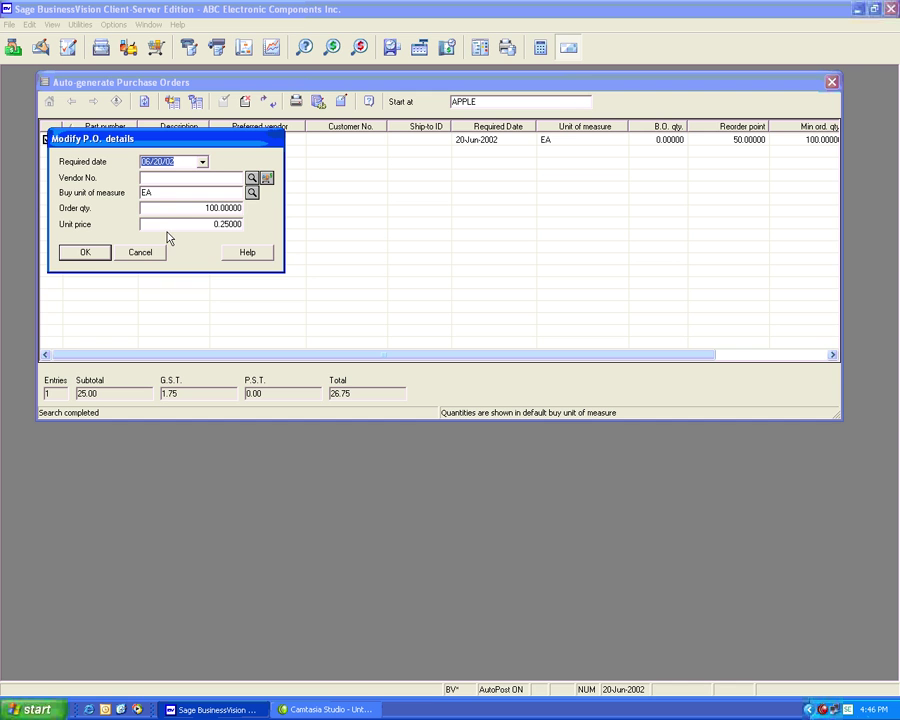
pyautogui.click(104, 257)
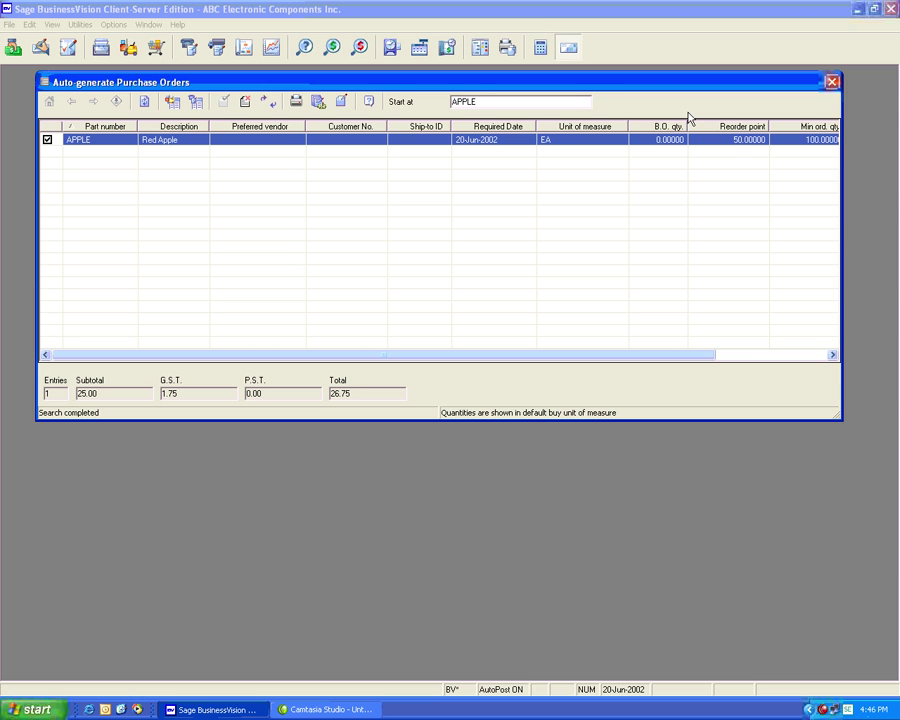
pyautogui.click(831, 82)
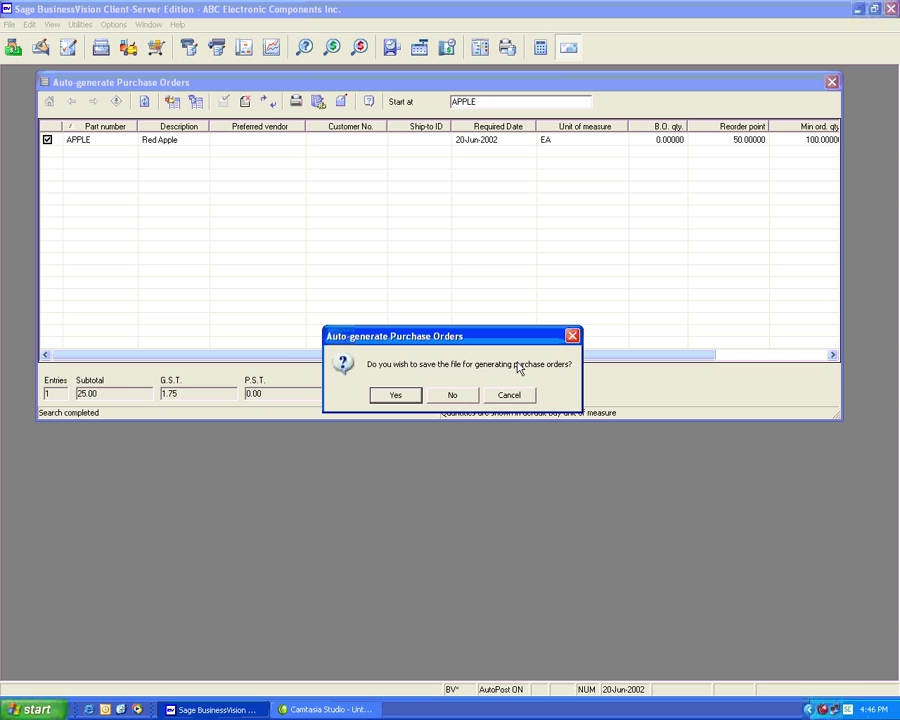
pyautogui.click(396, 396)
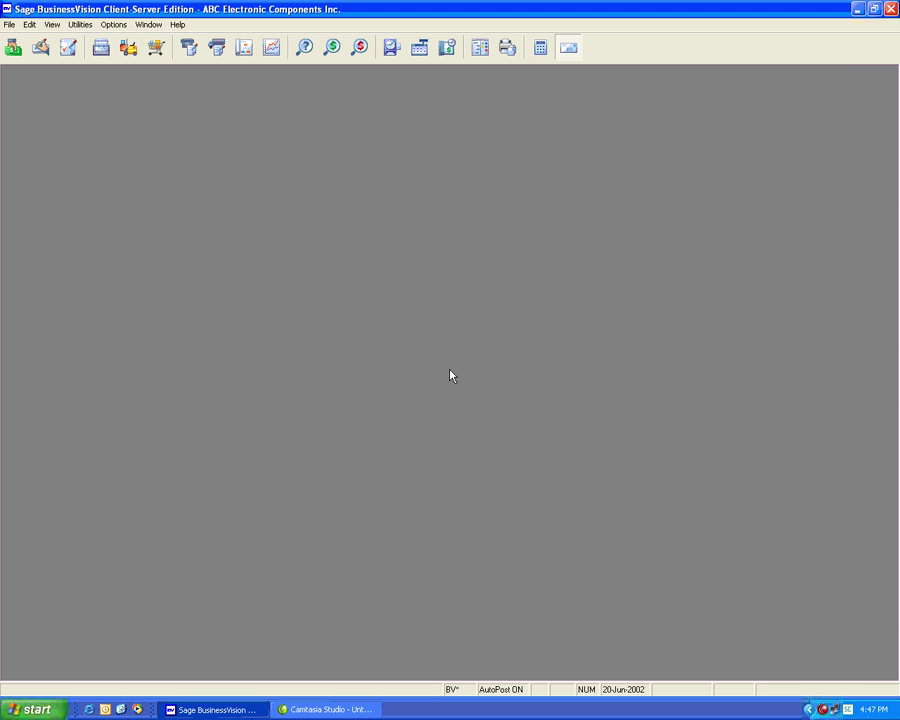
# Step: Set CHIP as the preferred vendor of part APPLE, save the part keeping its re-order point, and close the inventory details
pyautogui.click(127, 49)
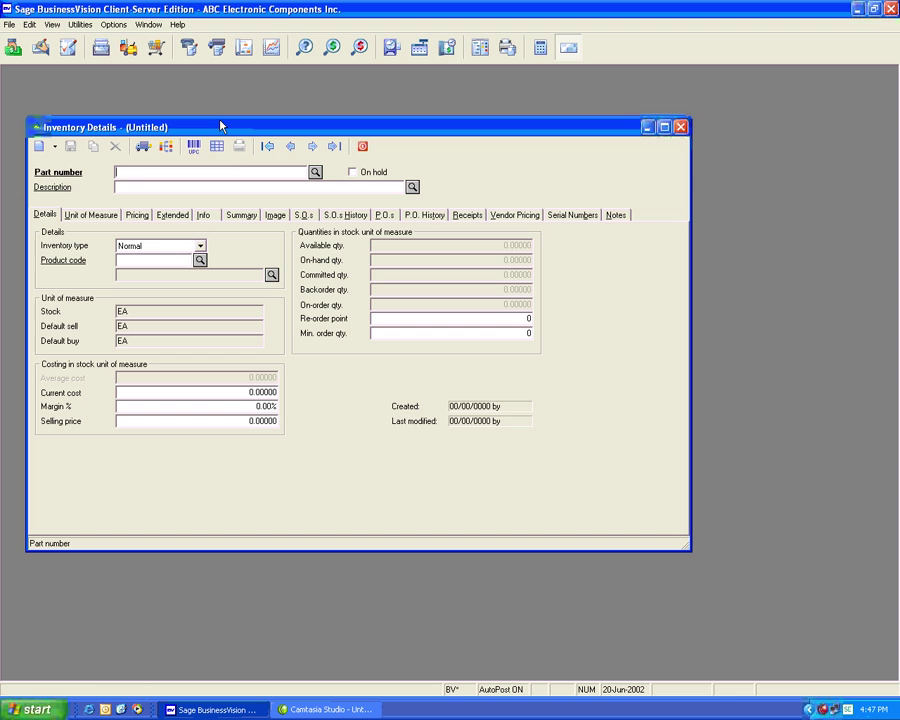
pyautogui.press('Tab')
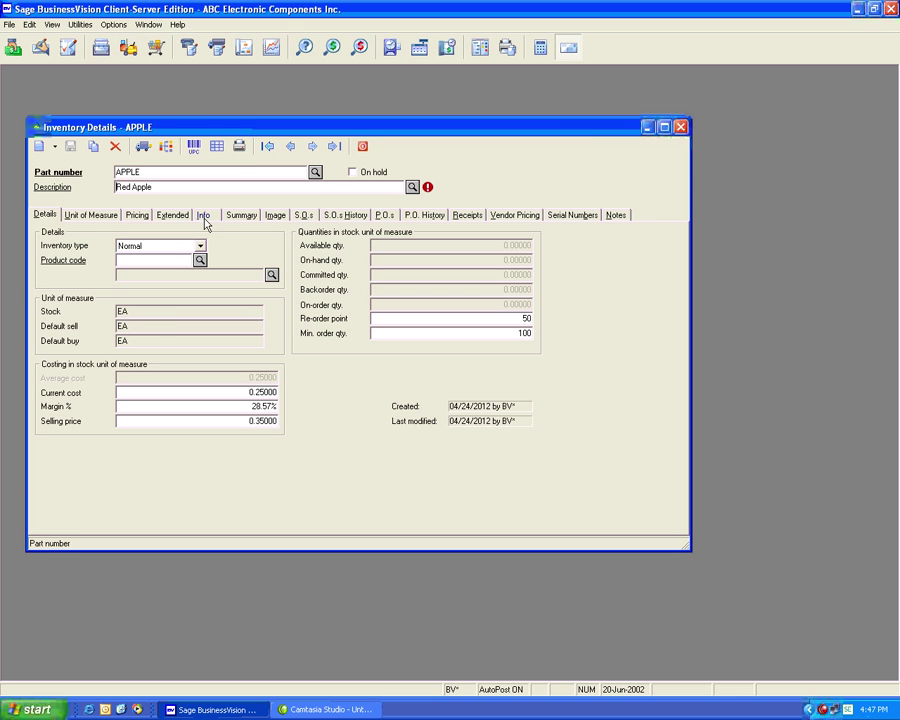
pyautogui.click(204, 216)
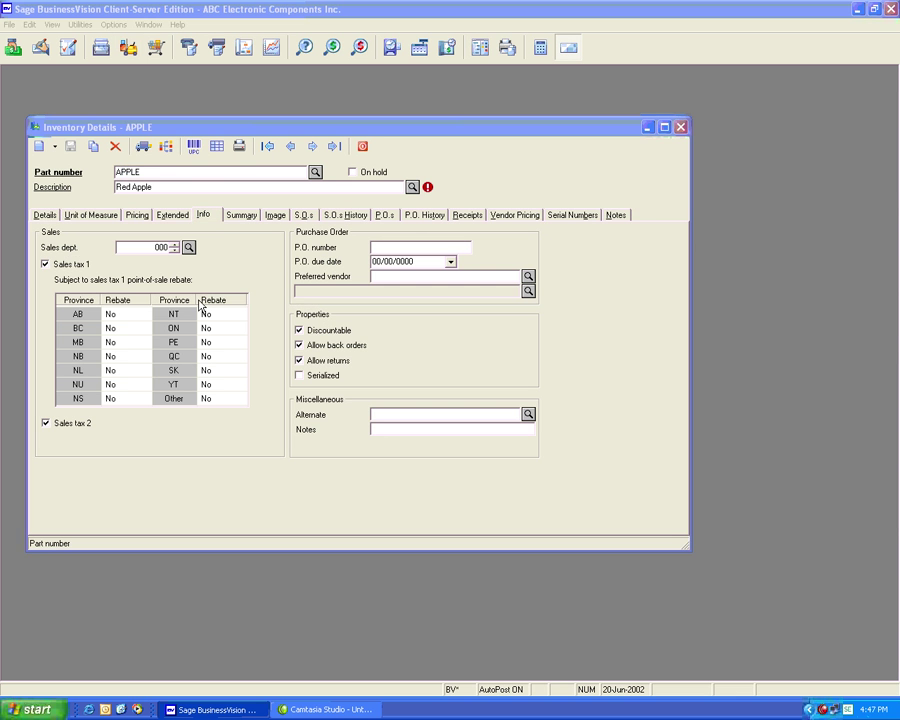
pyautogui.press('Escape')
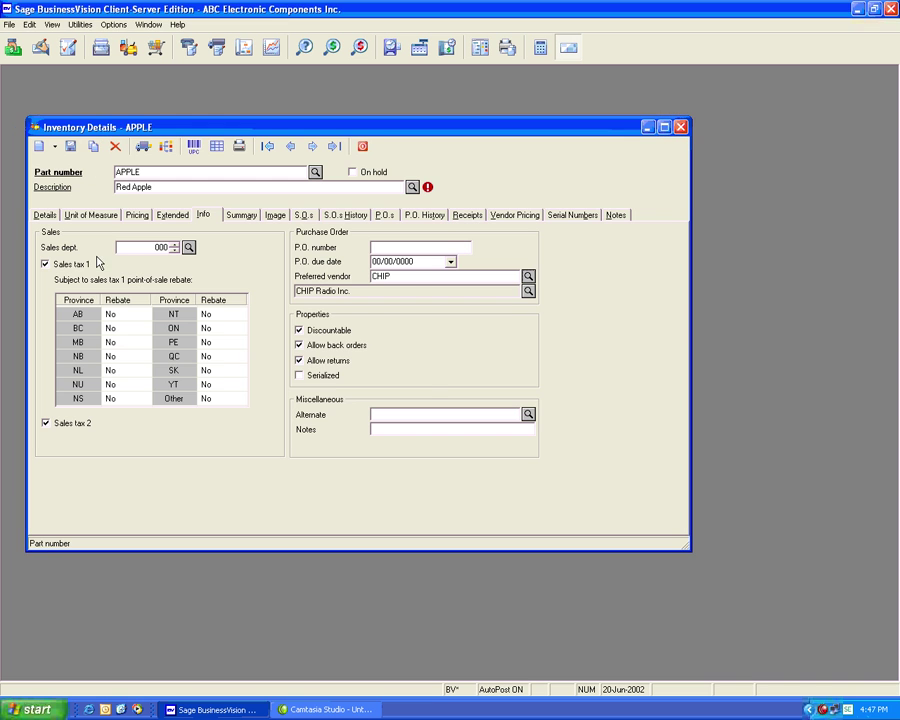
pyautogui.click(70, 146)
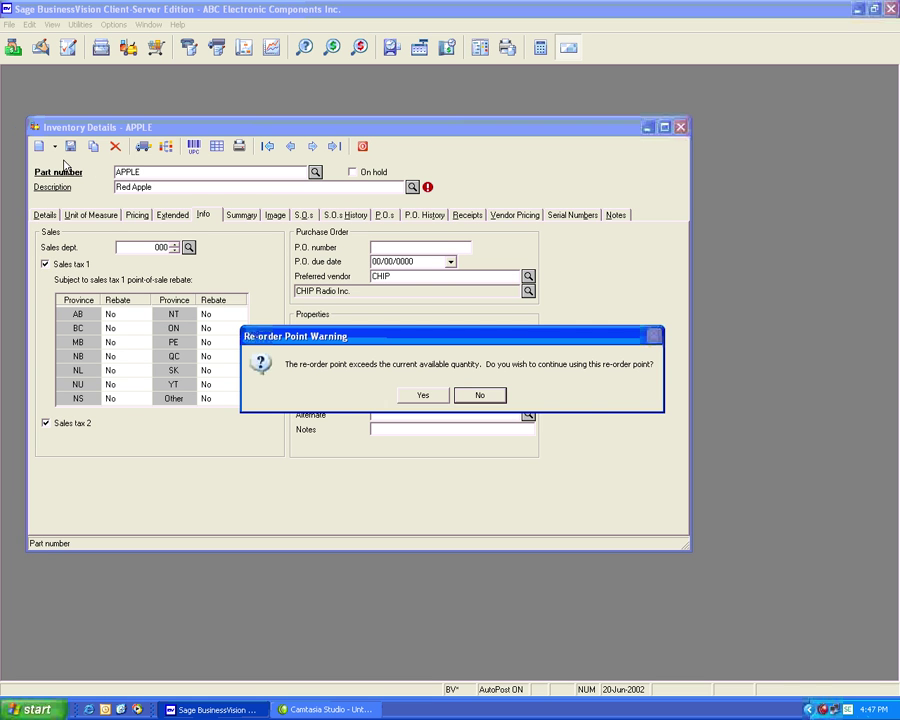
pyautogui.click(423, 397)
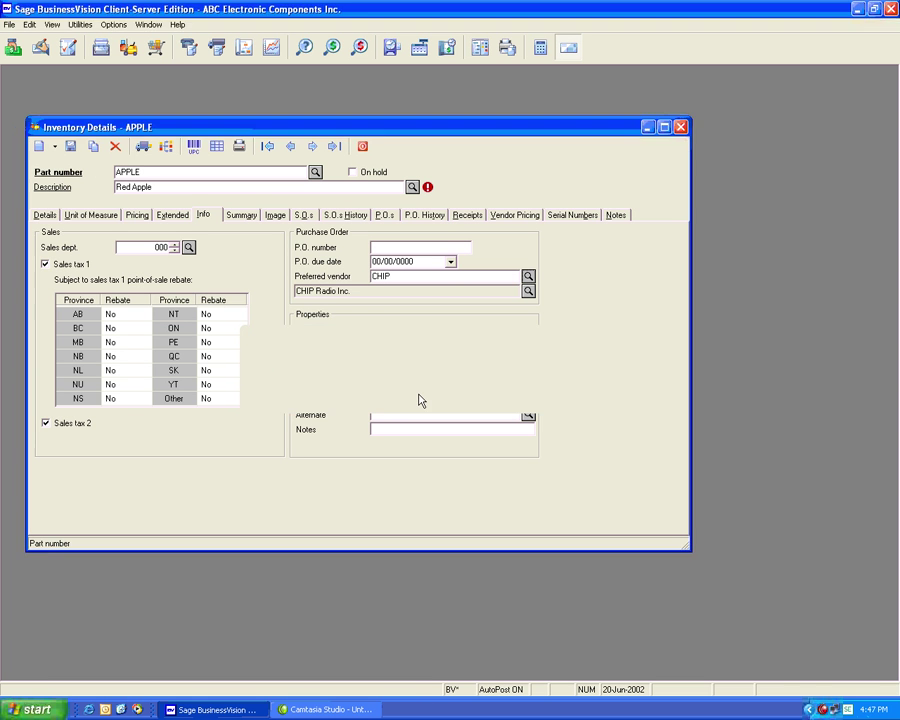
pyautogui.click(363, 147)
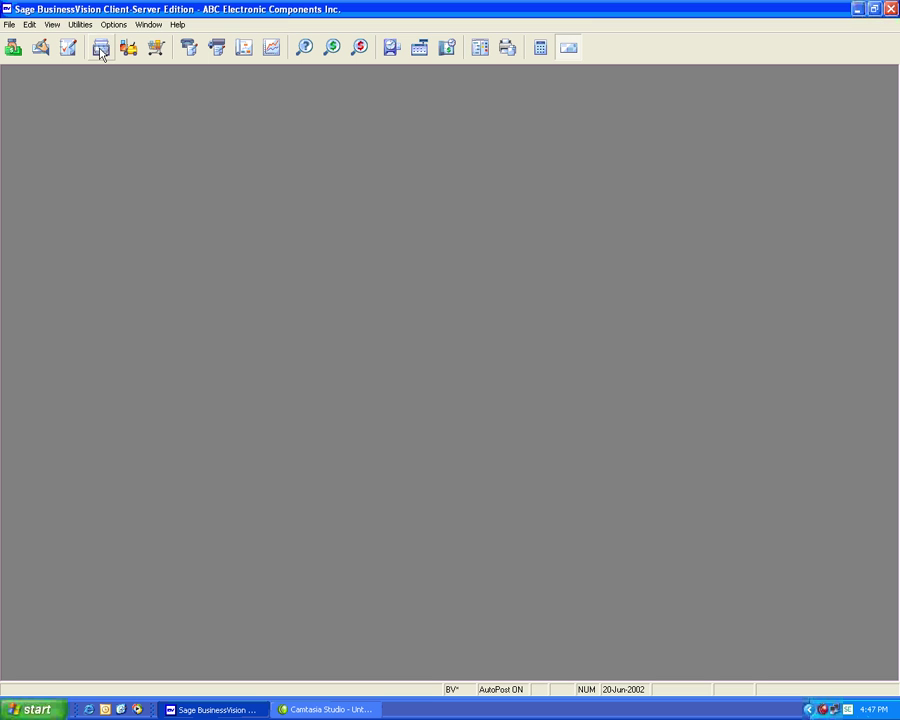
# Step: Rerun the purchase order auto-generation from inventory for APPLE, with back-order items excluded and the re-order point used for requirements
pyautogui.click(30, 24)
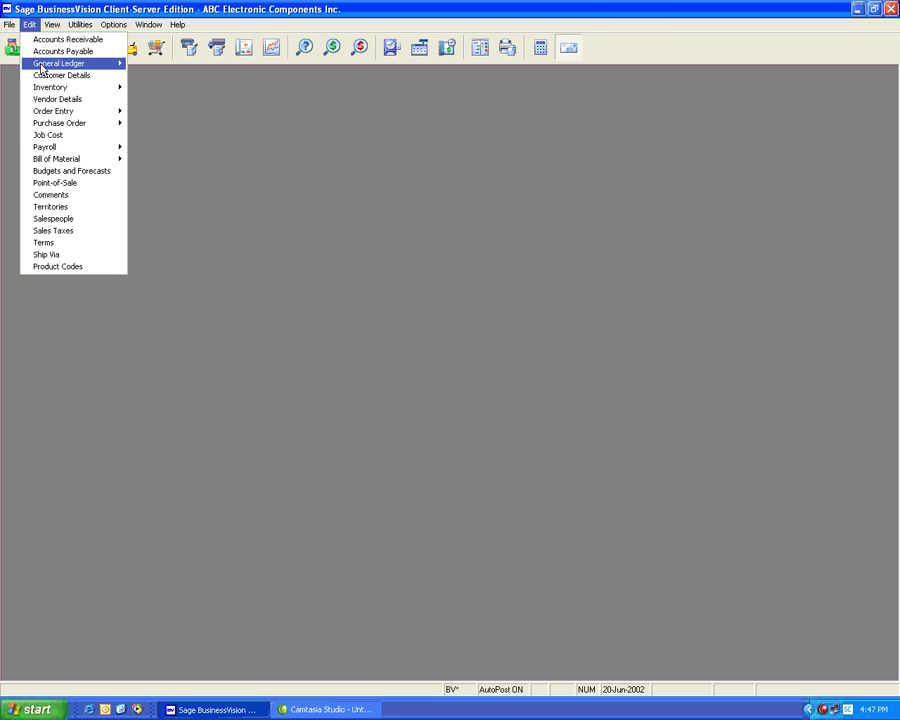
pyautogui.moveTo(69, 124)
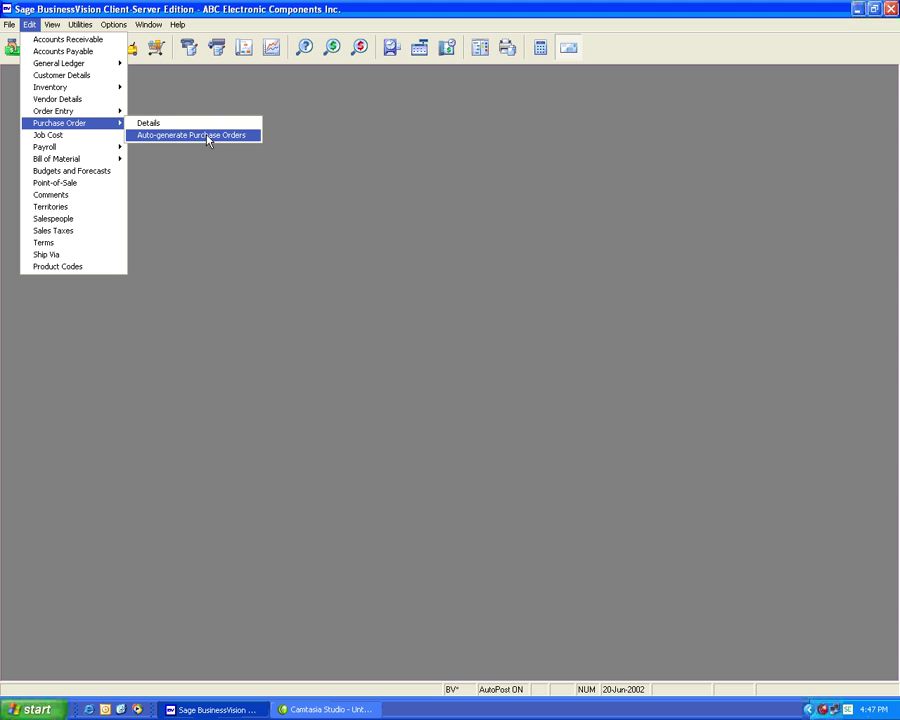
pyautogui.click(209, 136)
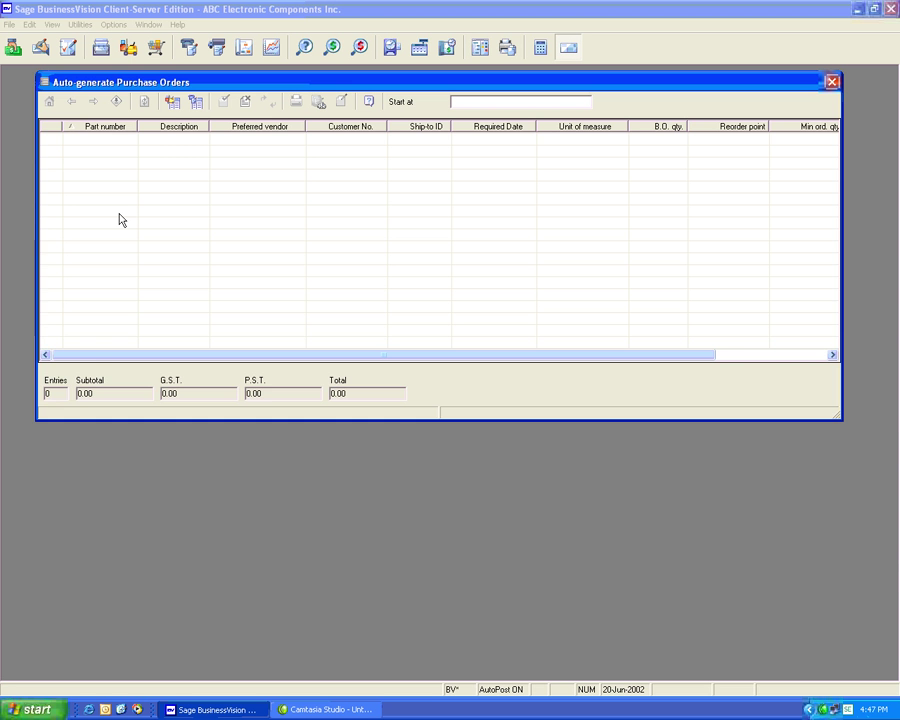
pyautogui.click(171, 102)
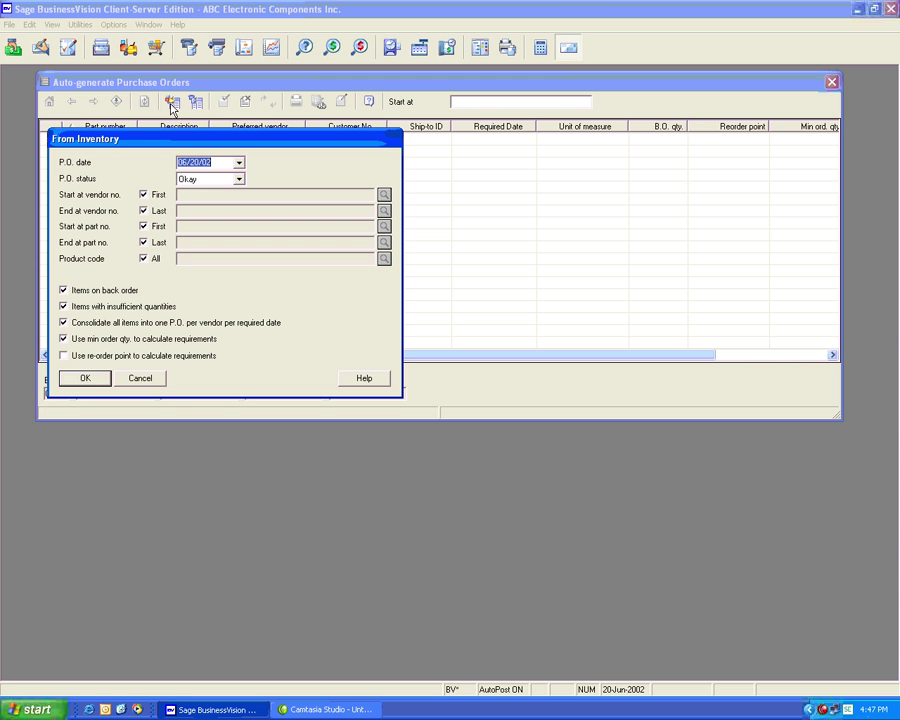
pyautogui.click(152, 228)
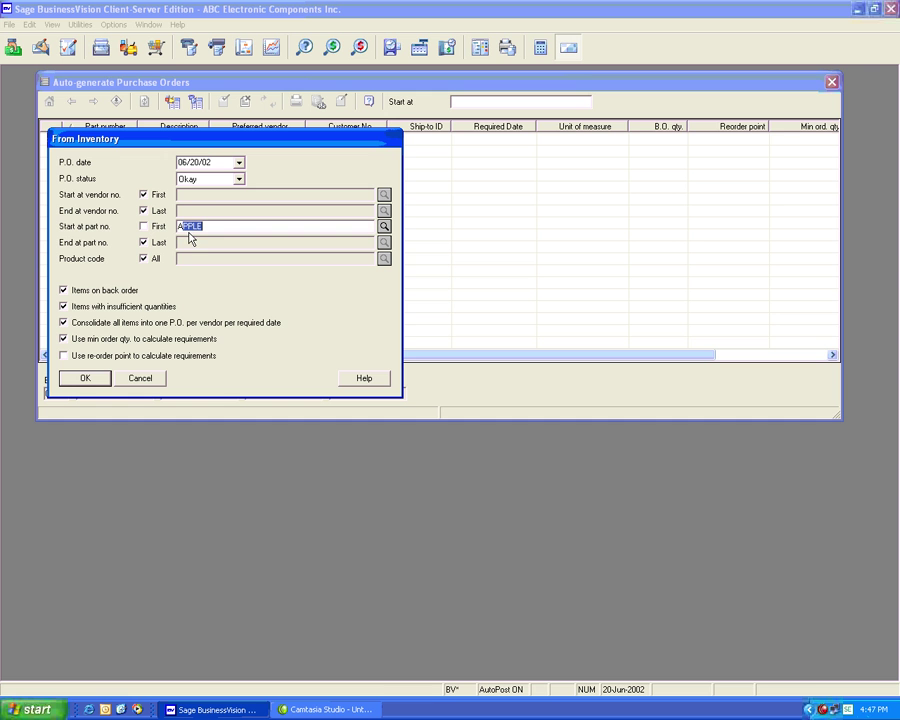
pyautogui.click(183, 244)
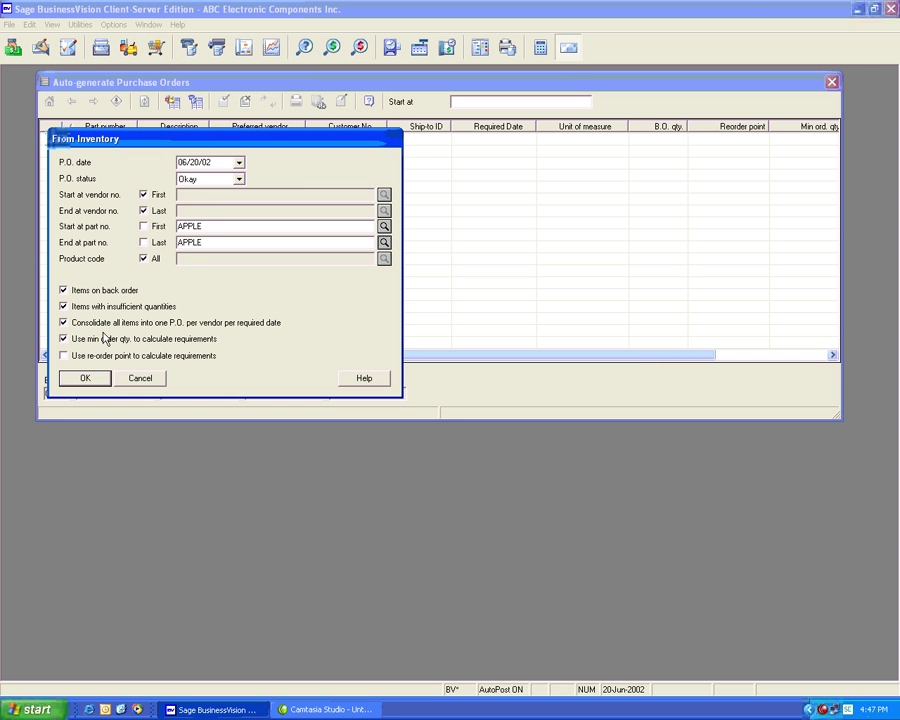
pyautogui.hotkey('alt', 'b')
pyautogui.click(113, 356)
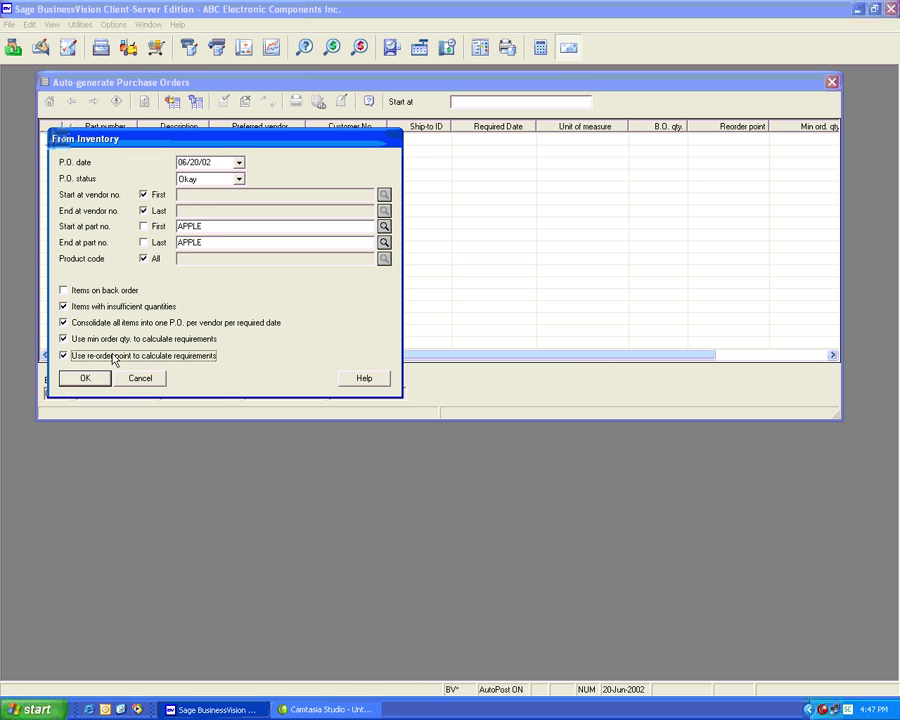
pyautogui.click(100, 379)
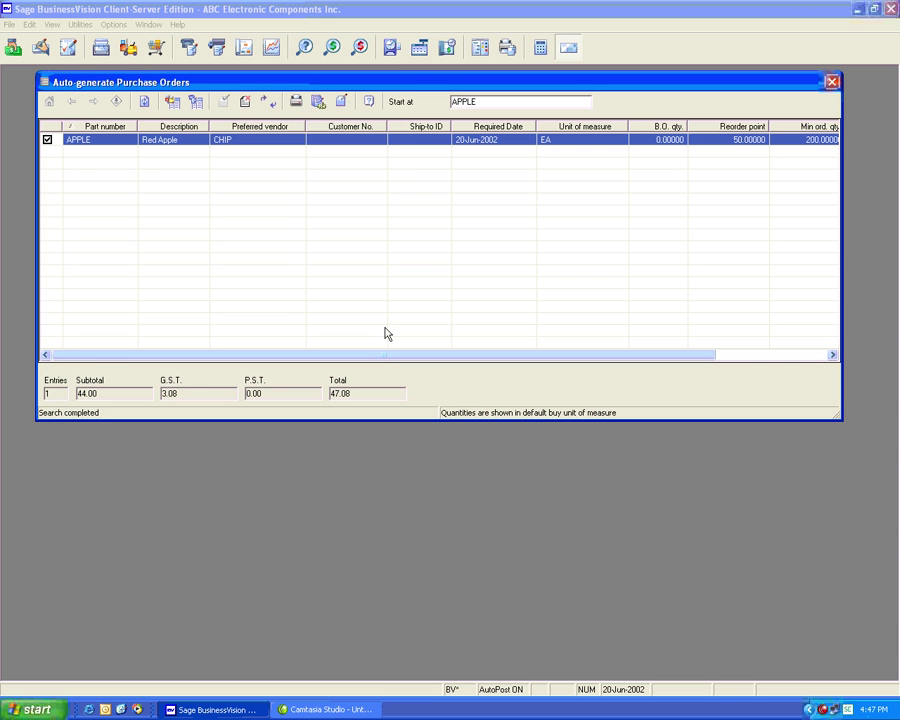
# Step: Check the order quantity and unit price of CHIP's APPLE entry, generate the purchase order, and close its listing and the auto-generate window
pyautogui.doubleClick(561, 141)
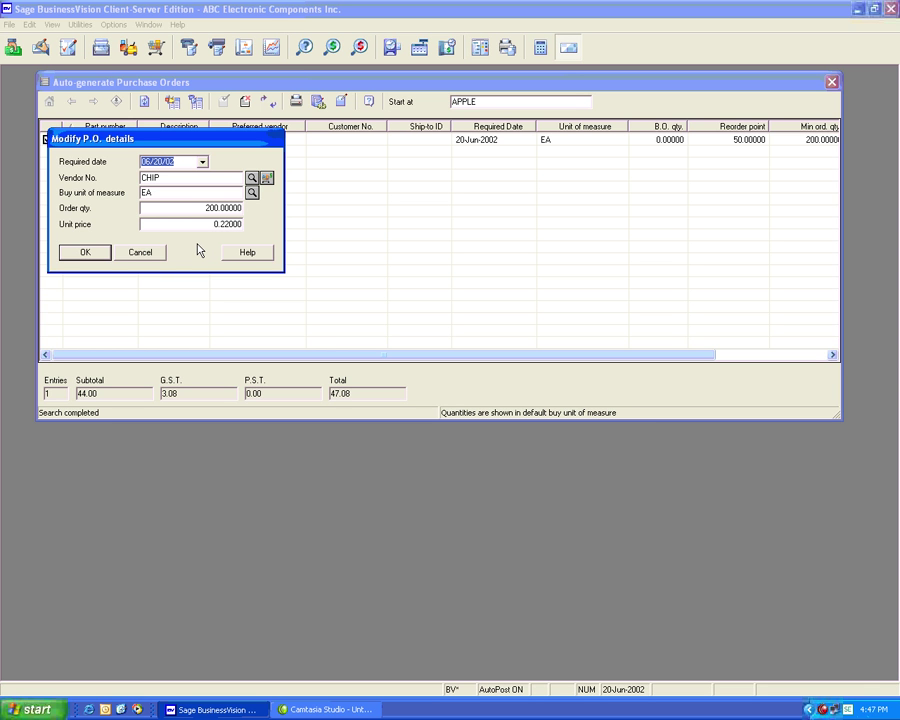
pyautogui.click(85, 253)
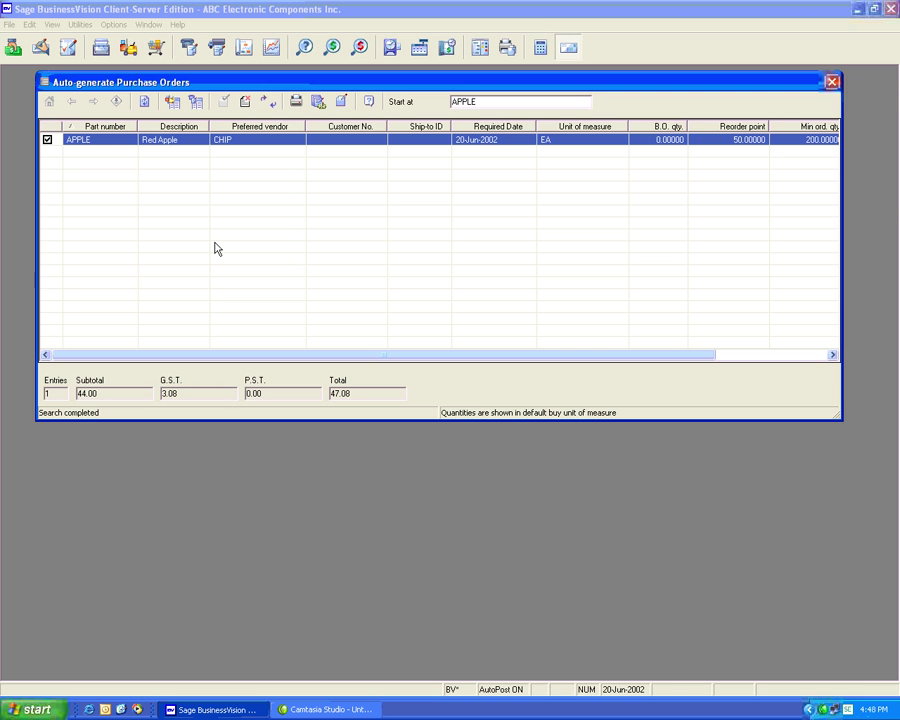
pyautogui.click(317, 103)
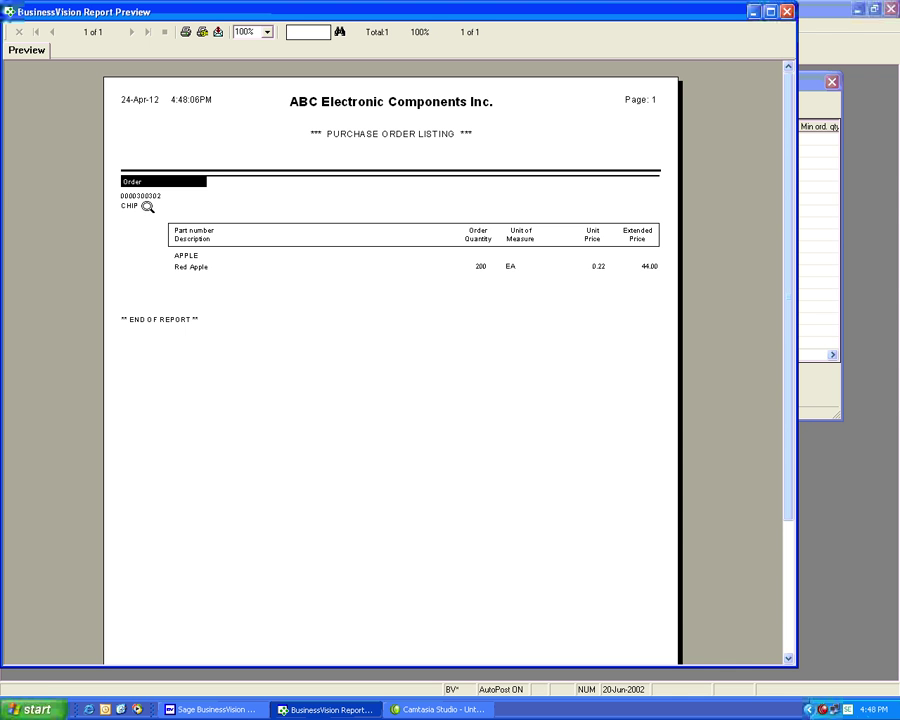
pyautogui.click(788, 12)
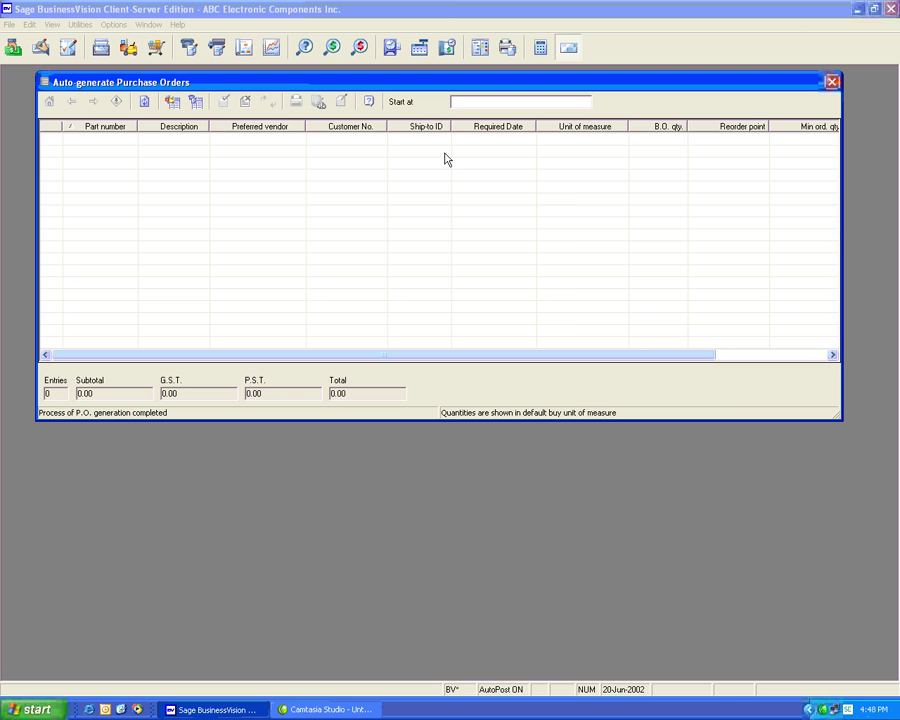
pyautogui.click(832, 82)
# Step: Open the newly generated CHIP purchase order and inspect the order quantity of its APPLE line
pyautogui.click(216, 47)
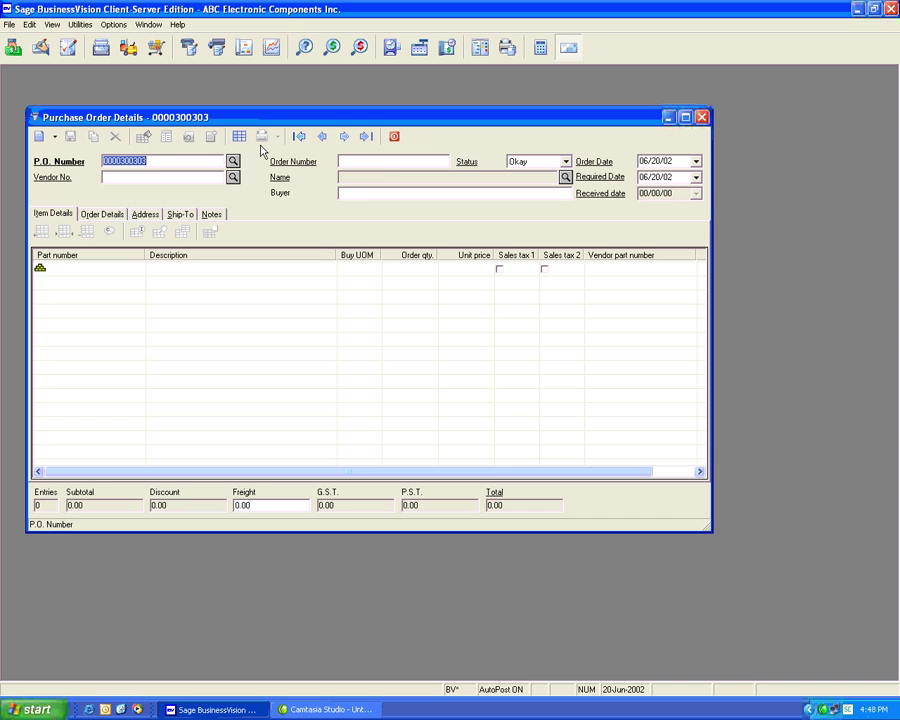
pyautogui.click(322, 136)
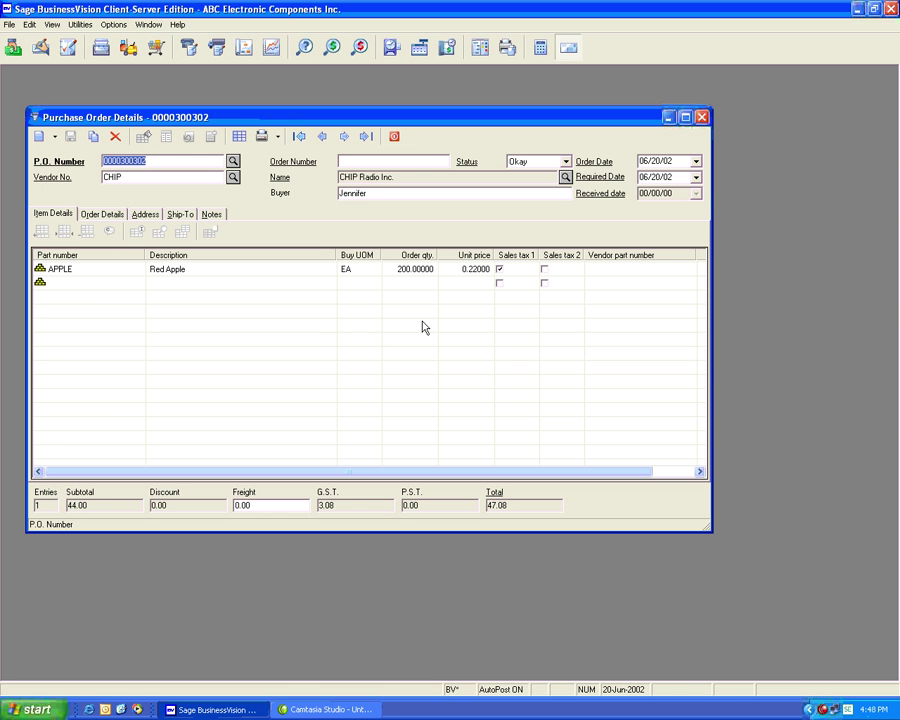
pyautogui.click(431, 270)
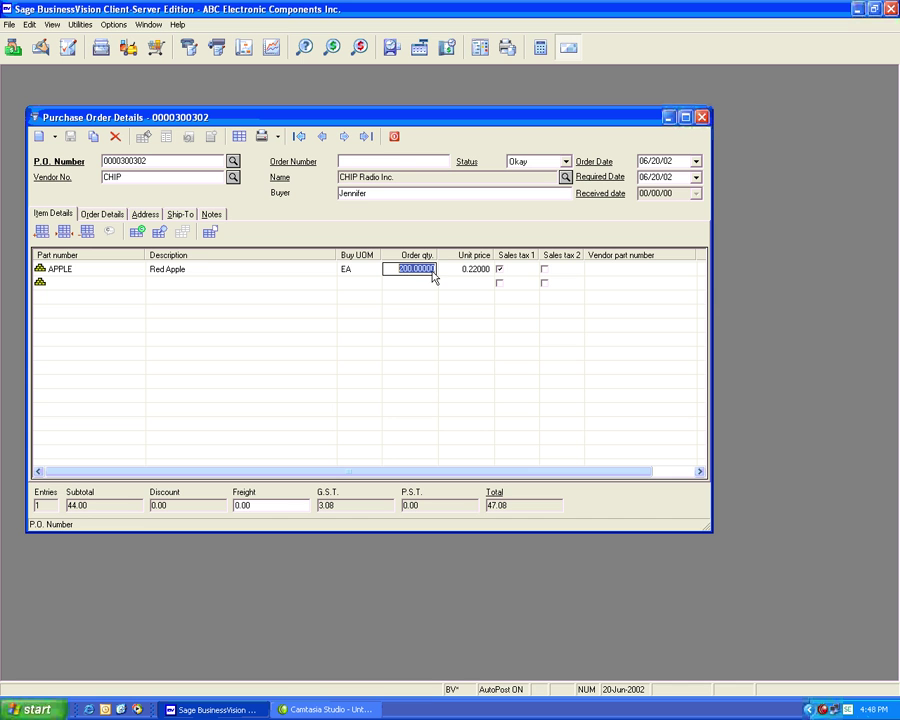
pyautogui.click(138, 234)
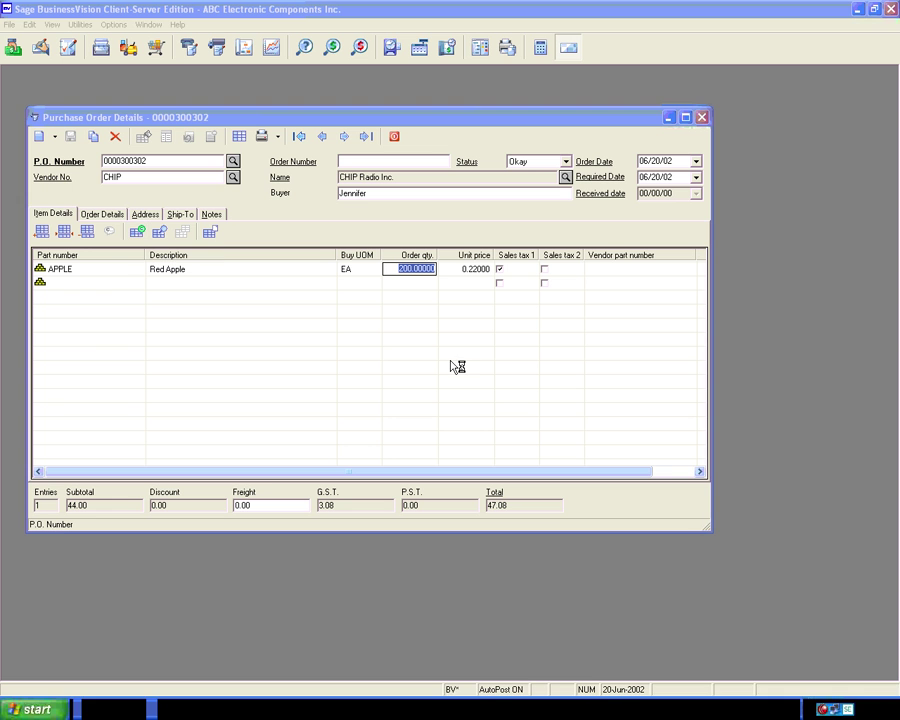